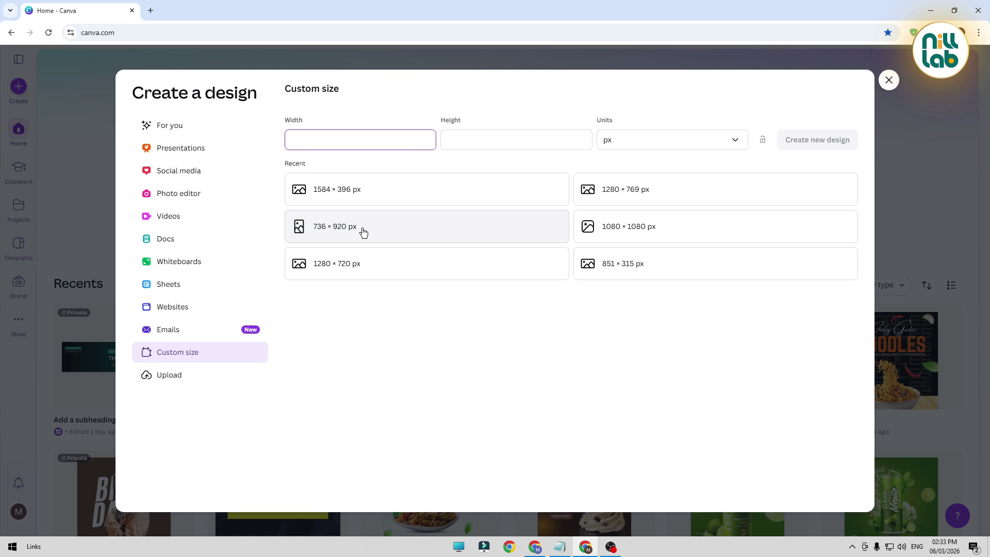
# Step: Create a new 736 × 920 px design and close the Canva home page
pyautogui.click(337, 230)
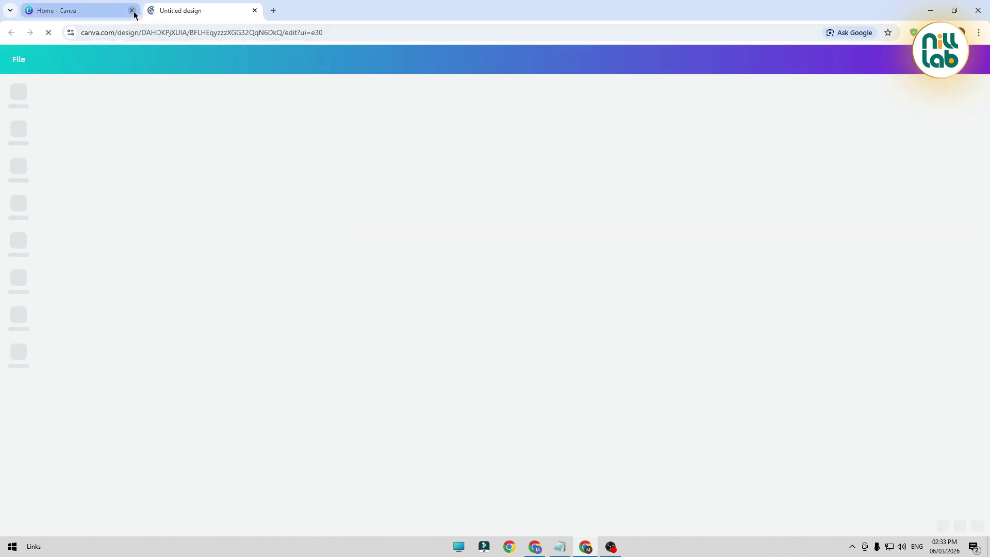
pyautogui.click(132, 10)
# Step: Switch to the Notepad notes, move their window beside the blank page and enlarge the text
pyautogui.click(561, 546)
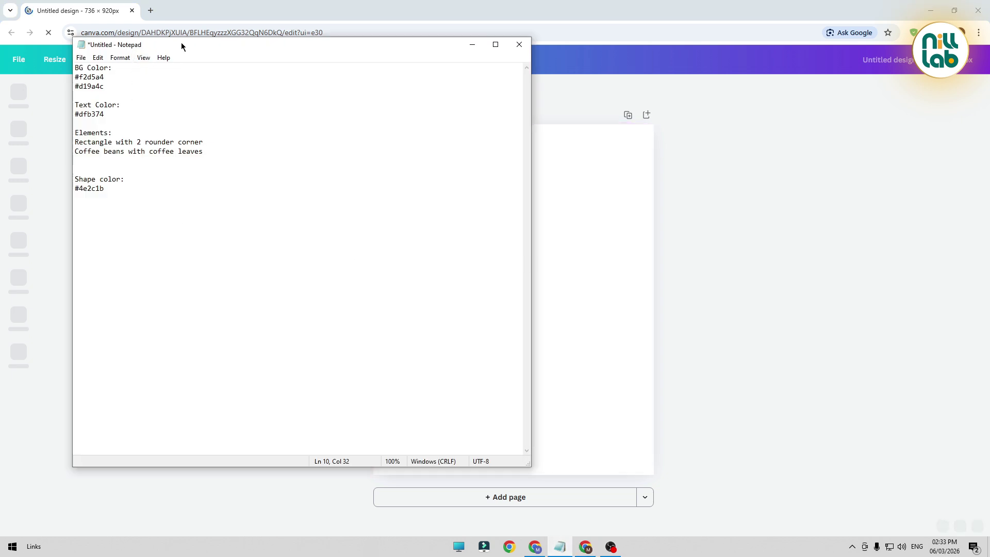
pyautogui.moveTo(181, 43); pyautogui.dragTo(654, 115)
pyautogui.scroll(7, 623, 266)
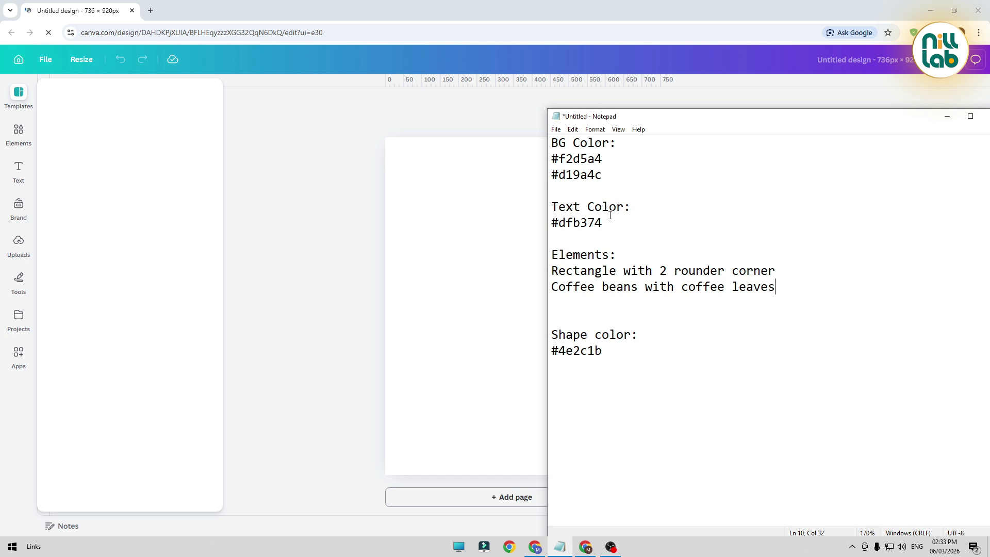
# Step: Select the blank Canva page and copy the first background color code #f2d5a4 from the Notepad notes
pyautogui.click(477, 191)
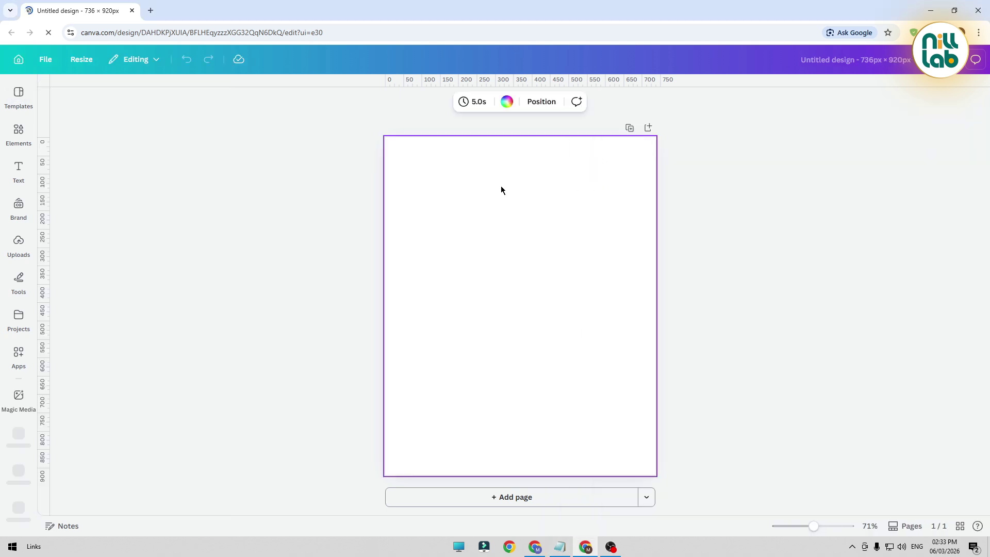
pyautogui.click(560, 547)
pyautogui.moveTo(609, 161); pyautogui.dragTo(551, 161)
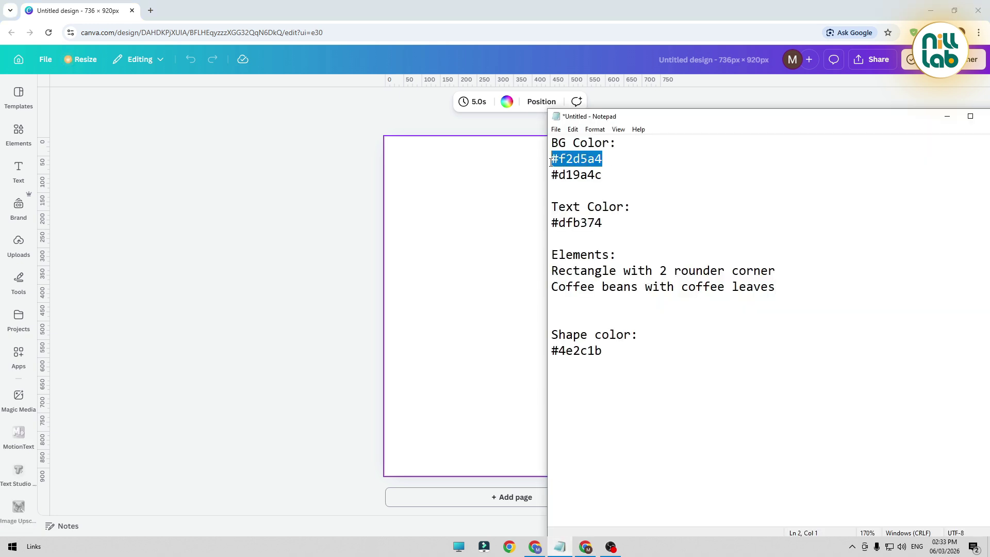
pyautogui.rightClick(560, 161)
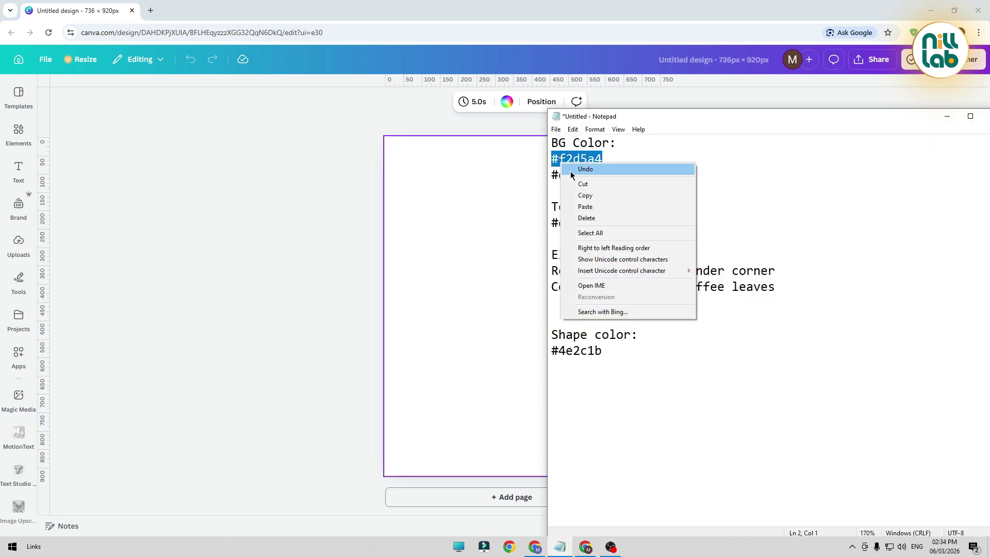
pyautogui.click(588, 193)
# Step: Fill the Canva page background with a gradient and set its first color to #F2D5A4
pyautogui.click(506, 102)
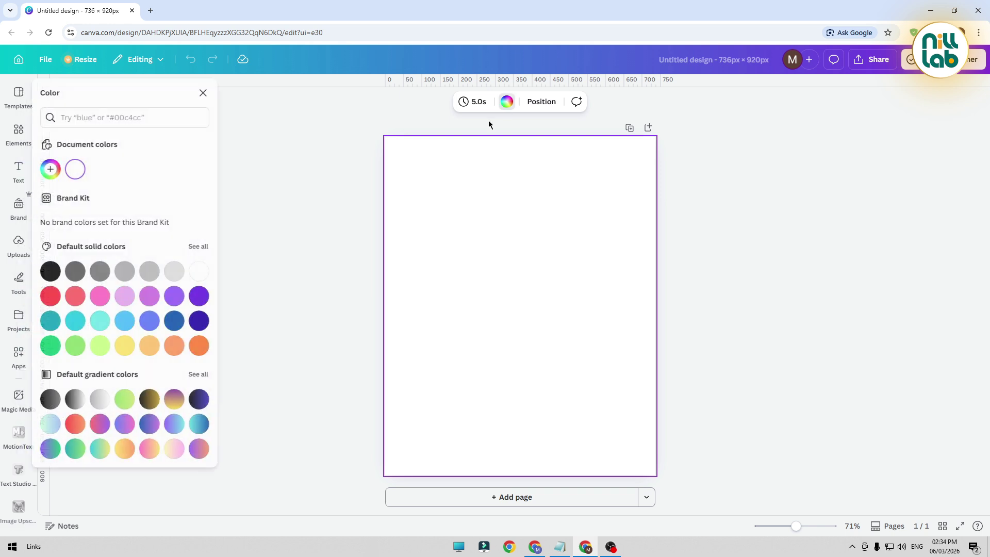
pyautogui.click(57, 172)
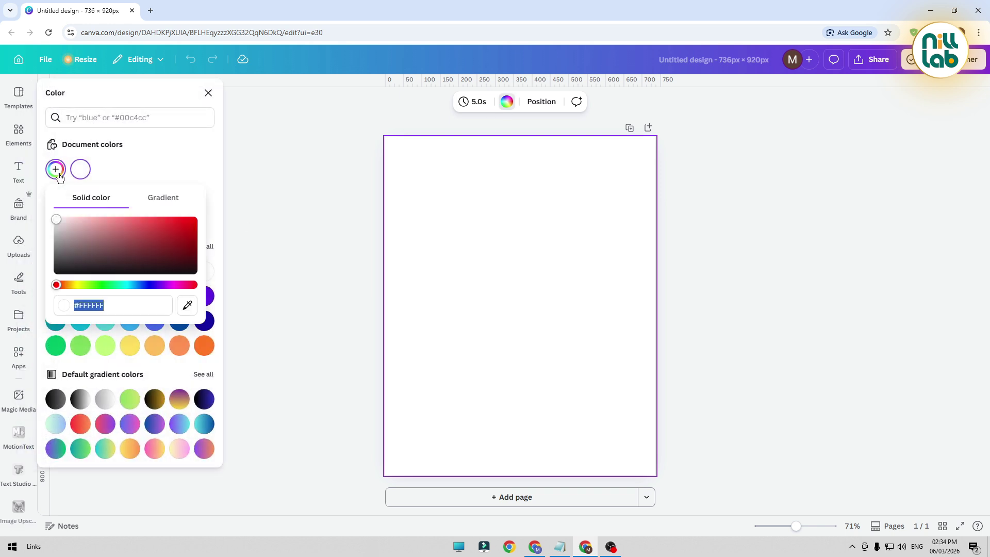
pyautogui.click(157, 201)
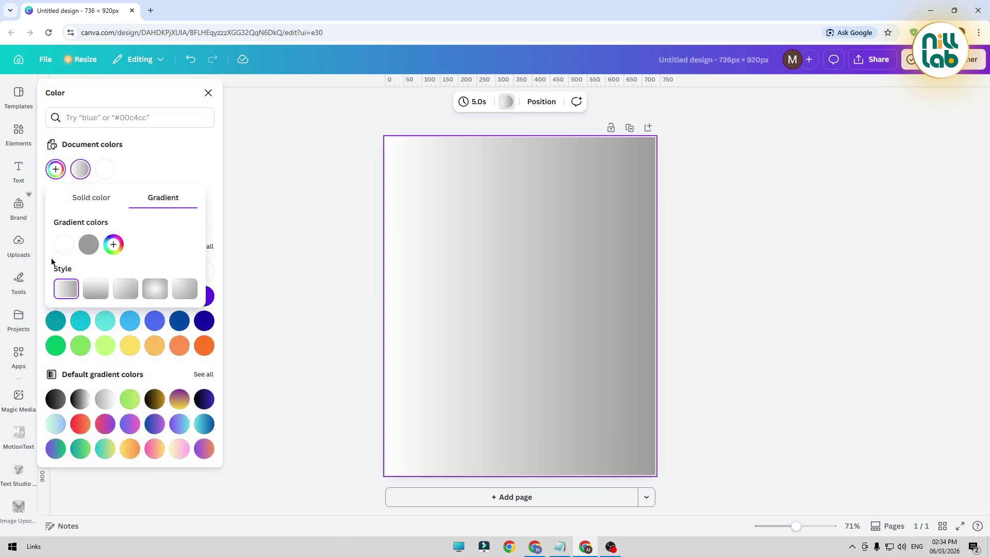
pyautogui.click(62, 248)
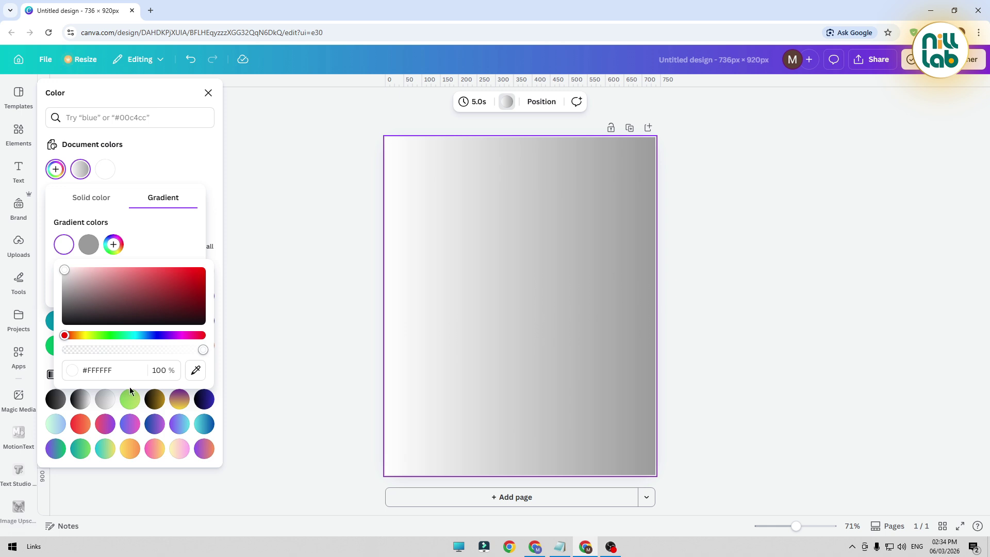
pyautogui.moveTo(88, 371); pyautogui.dragTo(71, 373)
pyautogui.tripleClick(96, 372)
pyautogui.rightClick(97, 372)
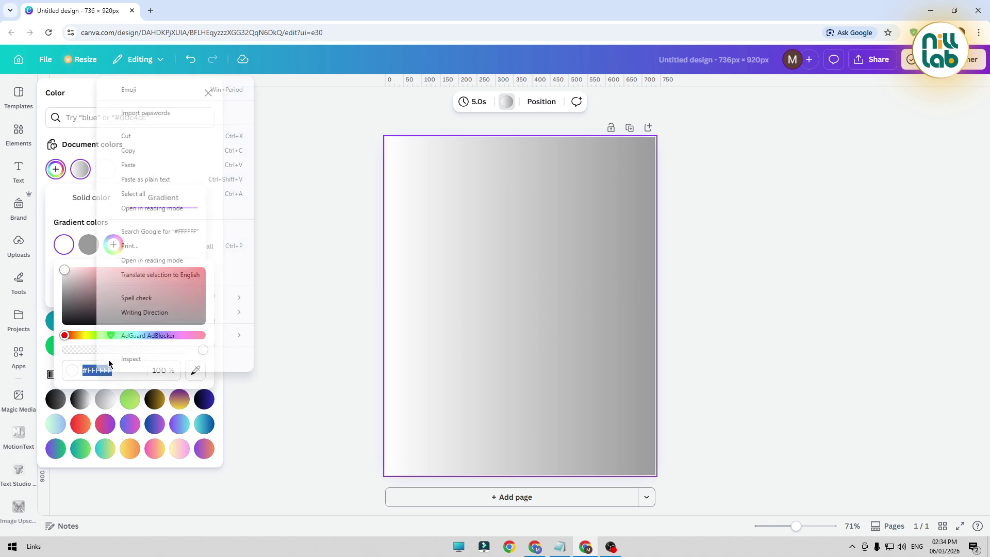
pyautogui.click(145, 170)
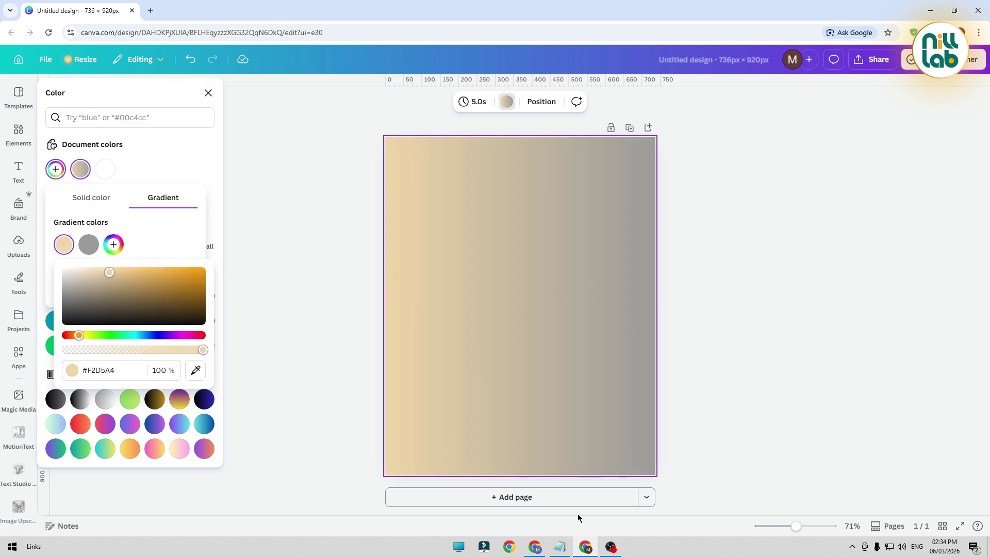
# Step: Copy #d19a4c from the Notepad notes and set it as the second color of the background gradient
pyautogui.click(561, 546)
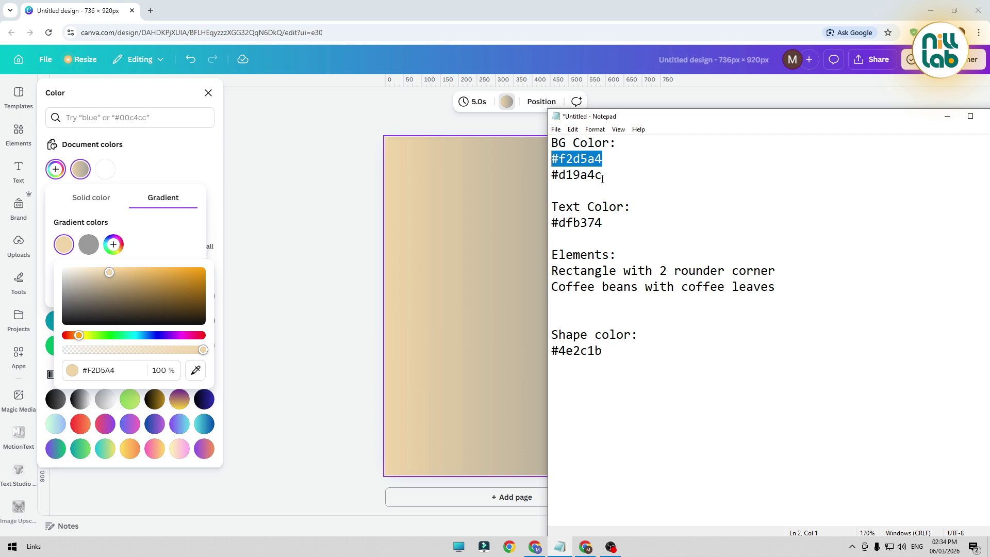
pyautogui.moveTo(602, 179); pyautogui.dragTo(544, 171)
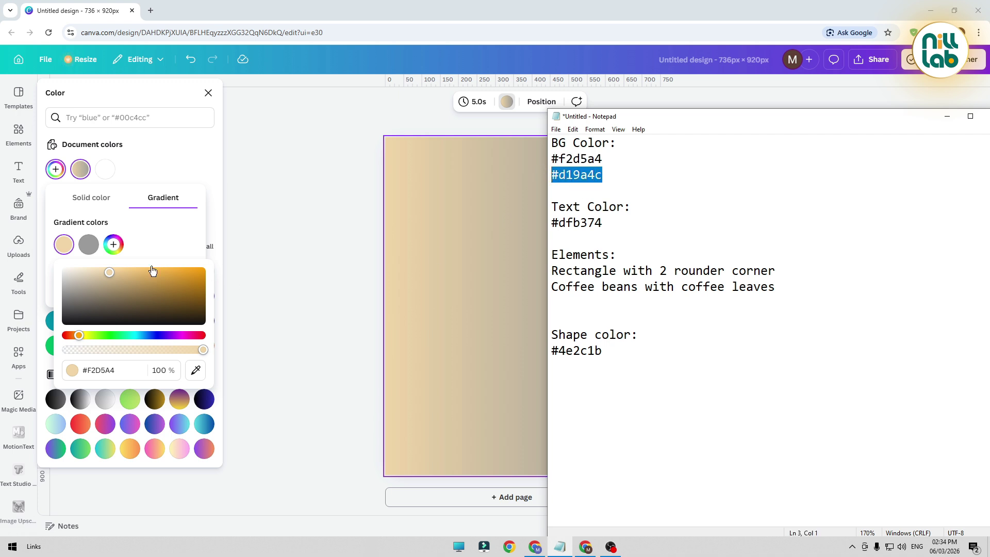
pyautogui.click(88, 244)
pyautogui.click(124, 371)
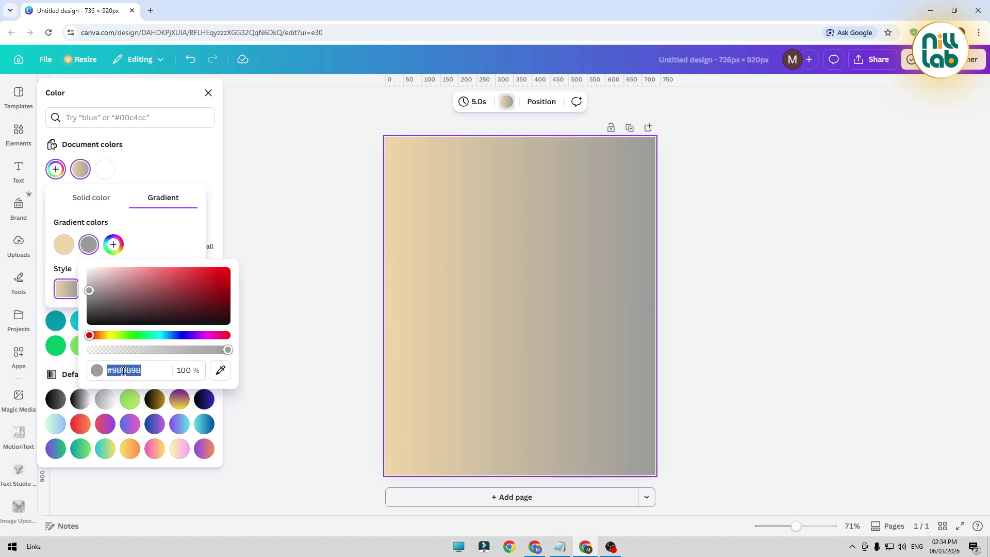
pyautogui.hotkey('ctrl', 'v')
pyautogui.click(182, 147)
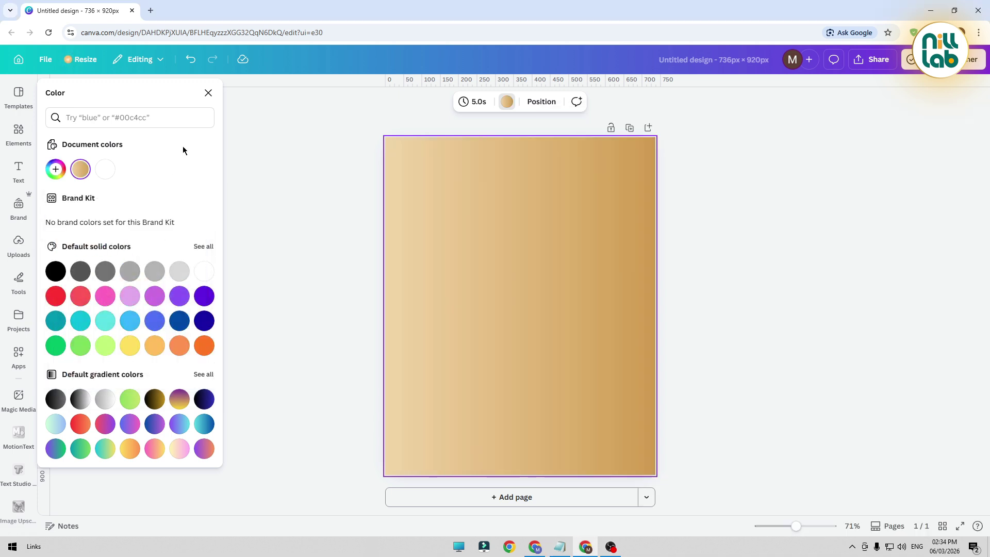
# Step: Change the background gradient to the radial style that spreads from the page's center
pyautogui.click(80, 170)
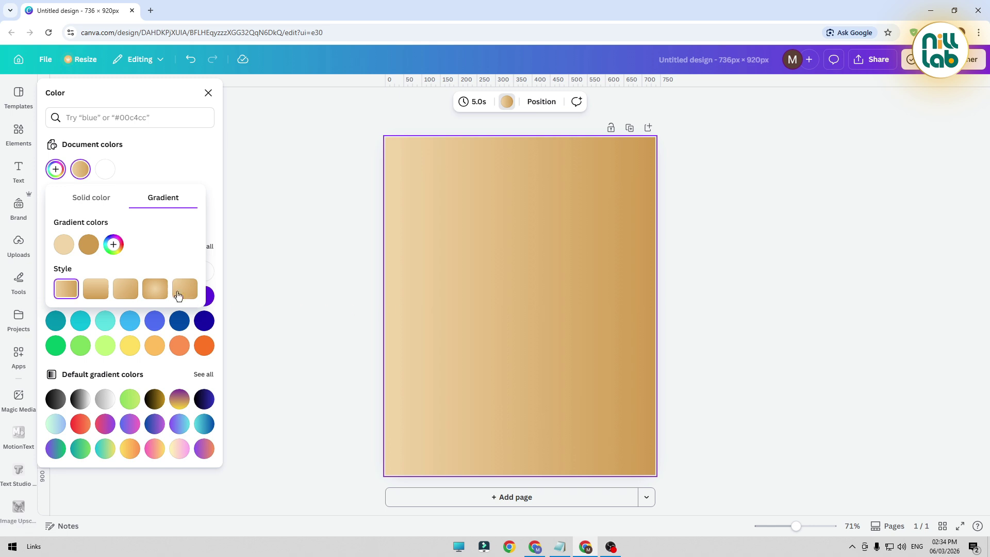
pyautogui.click(155, 289)
pyautogui.click(336, 269)
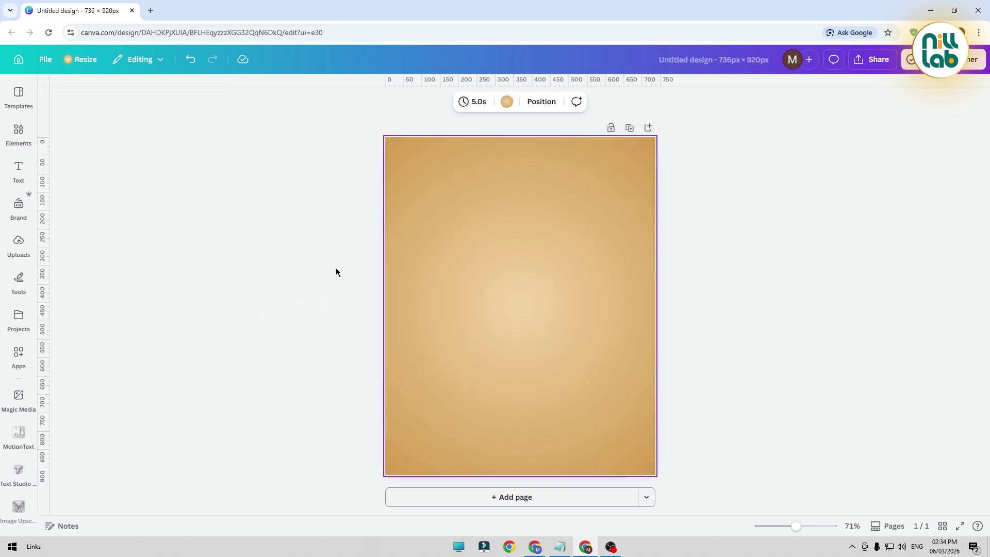
# Step: Upload the files image (2) and Nescafe_logo_2014 from the Downloads folder
pyautogui.click(19, 239)
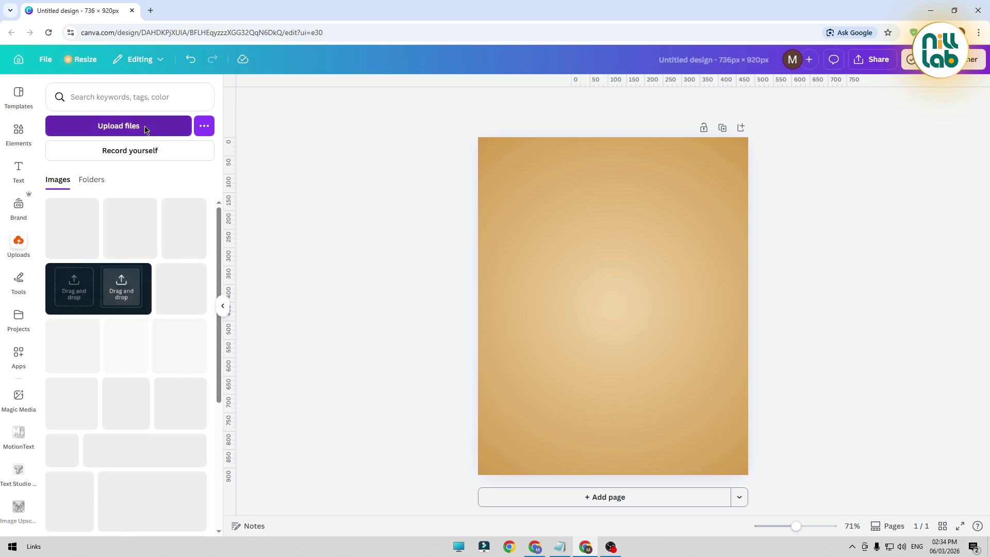
pyautogui.click(145, 128)
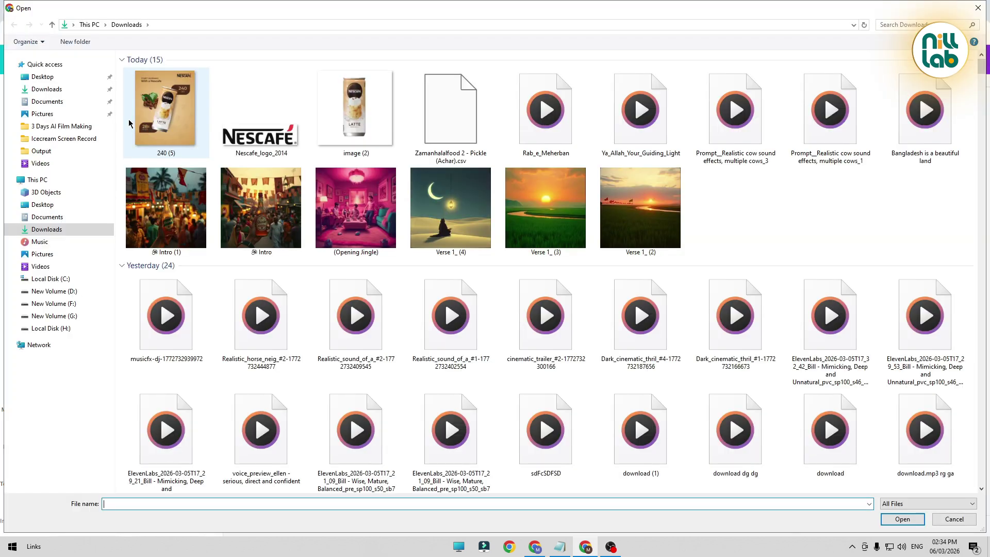
pyautogui.click(351, 125)
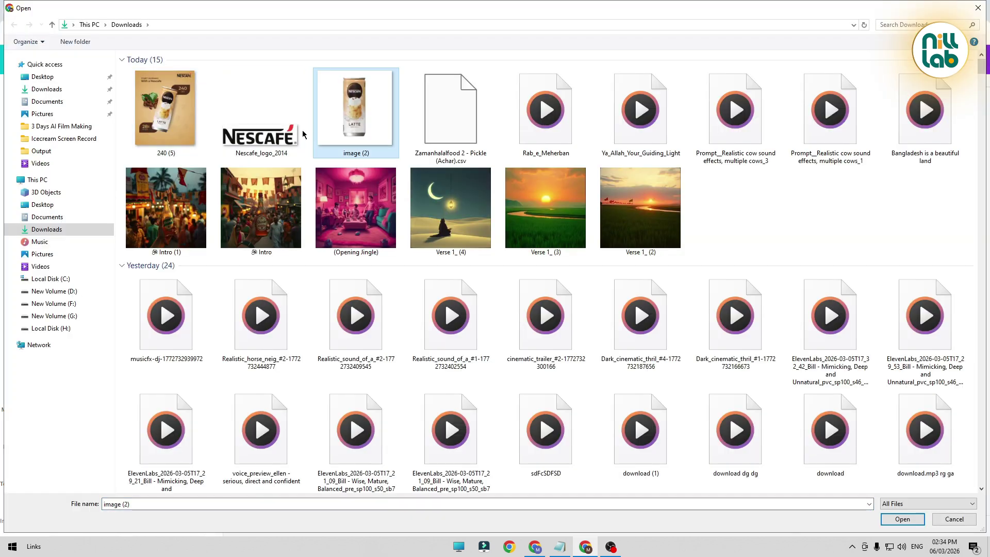
pyautogui.keyDown('ctrl'); pyautogui.click(273, 137); pyautogui.keyUp('ctrl')
pyautogui.press('Return')
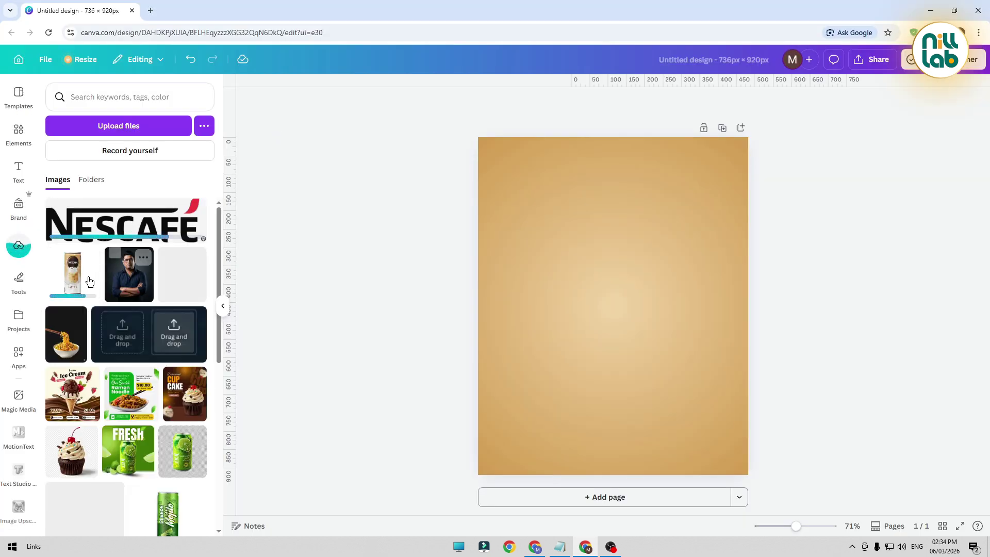
# Step: Place the uploaded Nescafé latte can image on the page and remove its background
pyautogui.click(74, 287)
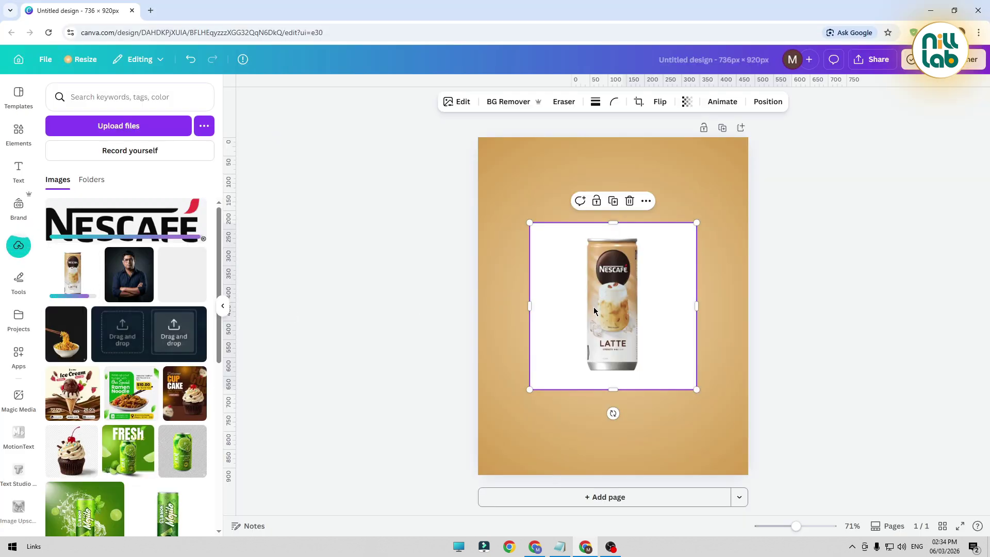
pyautogui.click(505, 102)
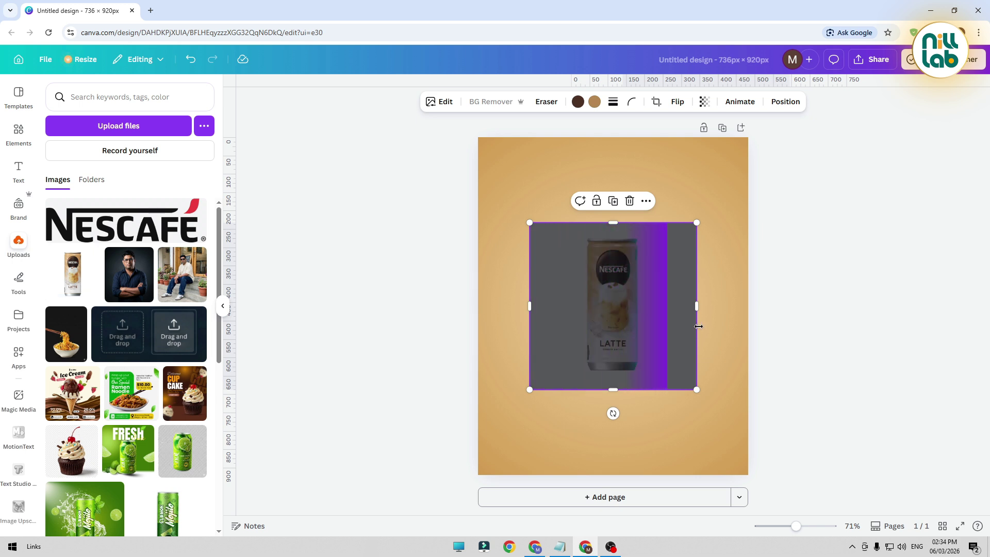
# Step: Crop the empty space on both sides of the can, then enlarge it and tilt it clockwise at the page's center
pyautogui.moveTo(696, 327); pyautogui.dragTo(645, 323)
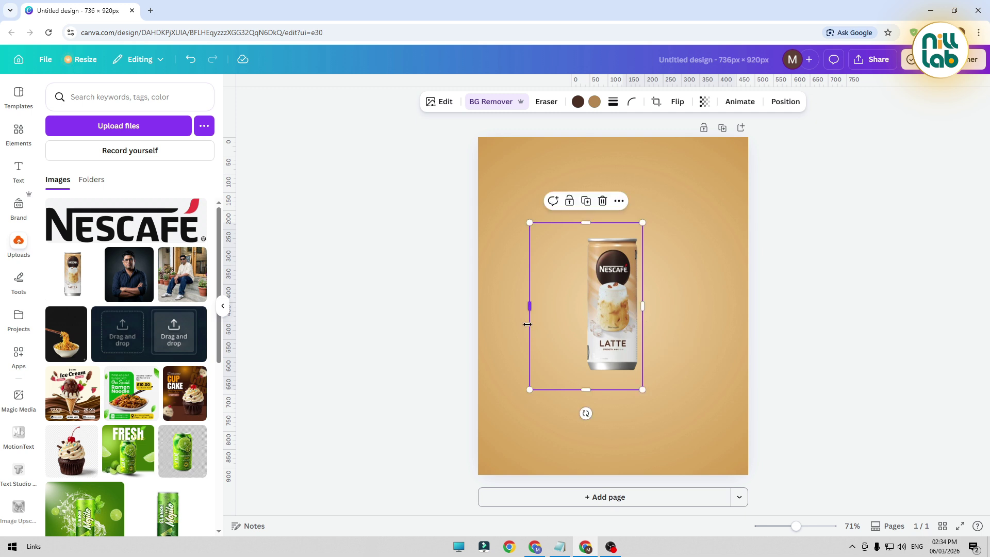
pyautogui.moveTo(530, 323); pyautogui.dragTo(580, 322)
pyautogui.moveTo(602, 380); pyautogui.dragTo(629, 338)
pyautogui.click(815, 253)
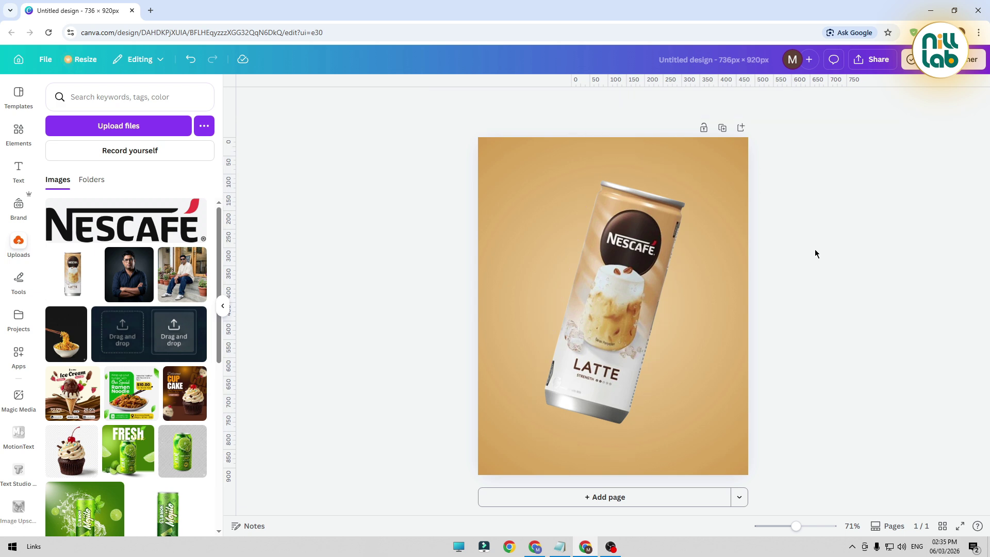
# Step: Copy "Rectangle with 2 rounder corner" from the Notepad notes and search Canva's graphics elements for it
pyautogui.click(18, 131)
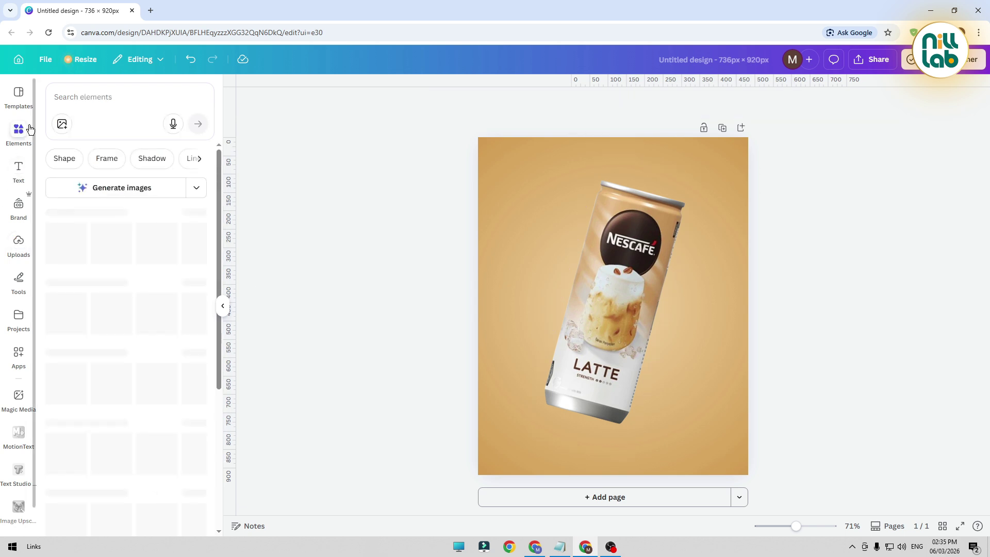
pyautogui.click(560, 547)
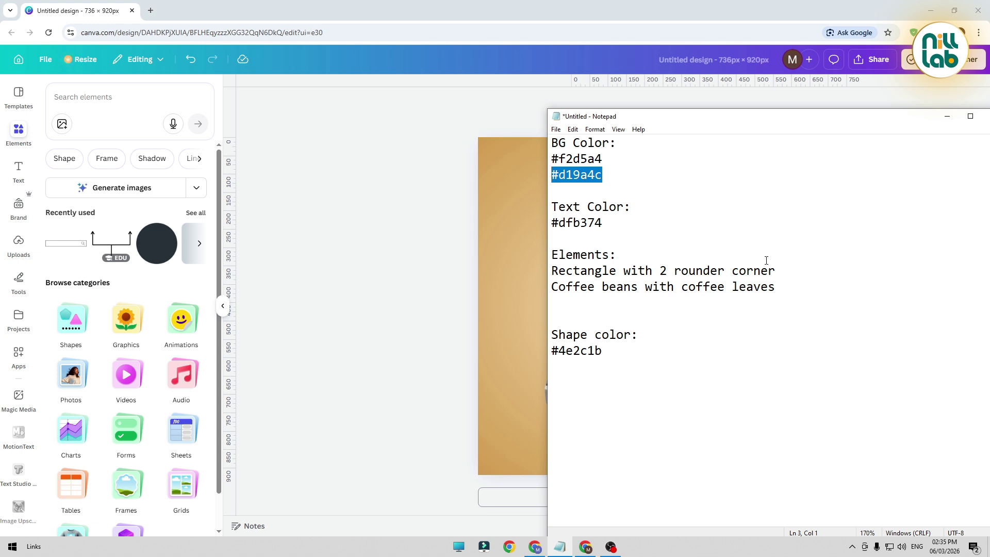
pyautogui.moveTo(784, 269); pyautogui.dragTo(556, 268)
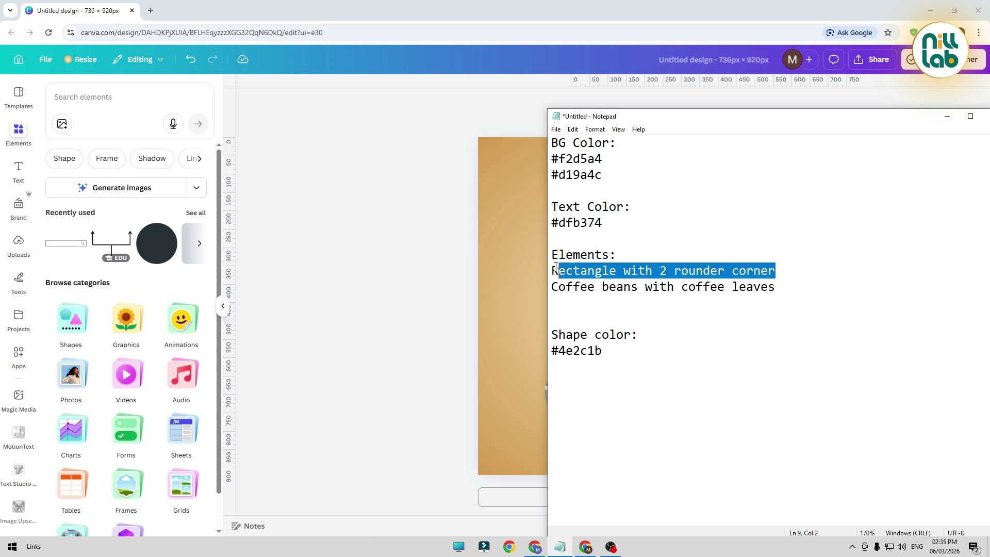
pyautogui.click(125, 118)
pyautogui.write('Rectangle with 2 rounder corner')
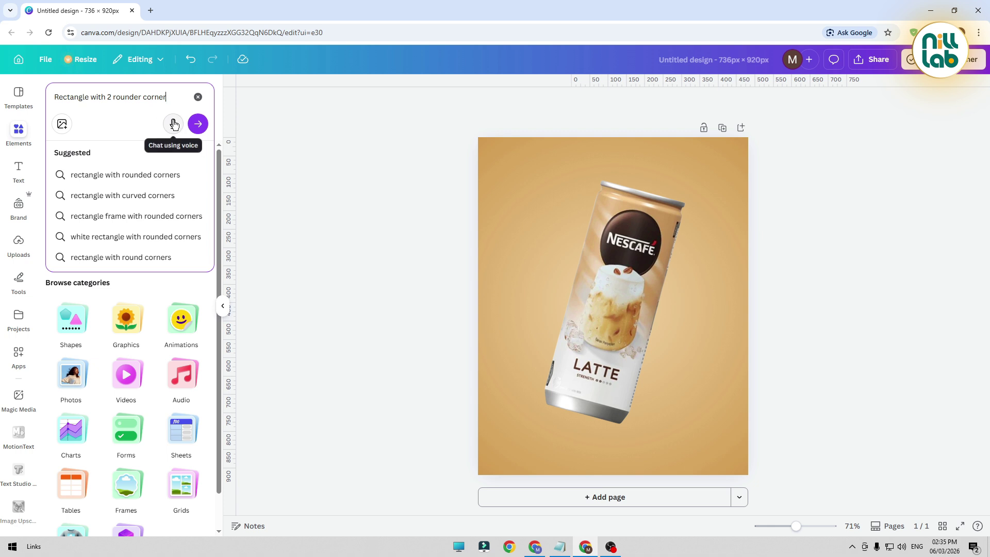
pyautogui.press('Return')
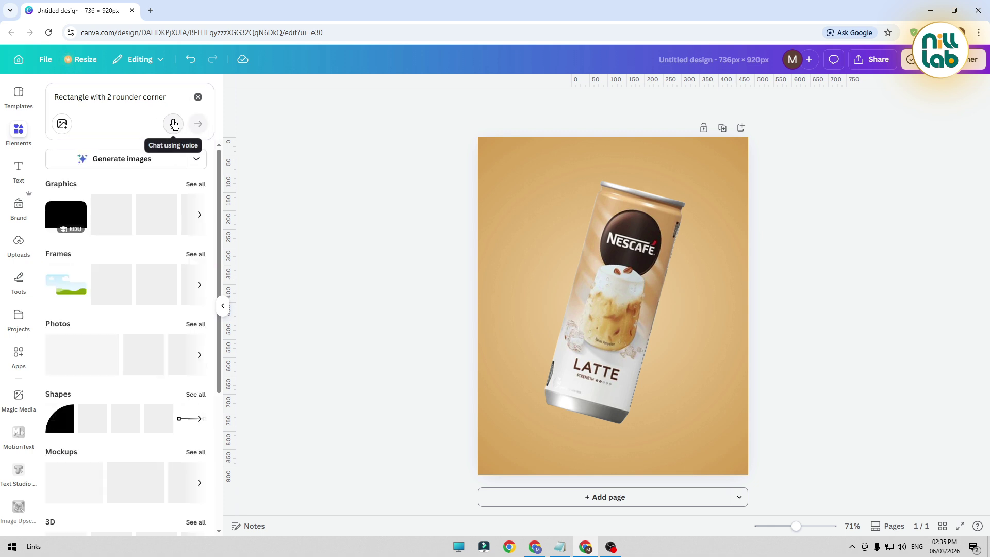
pyautogui.click(197, 217)
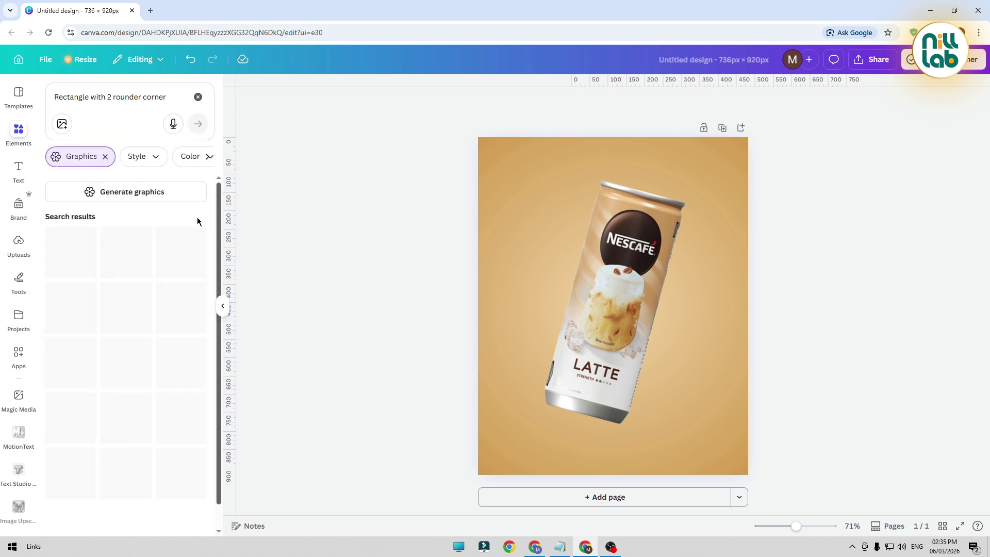
# Step: Find a solid black rectangle with two diagonally opposite rounded corners in the graphics results and add it to the page
pyautogui.scroll(-4, 96, 306)
pyautogui.scroll(-8, 96, 305)
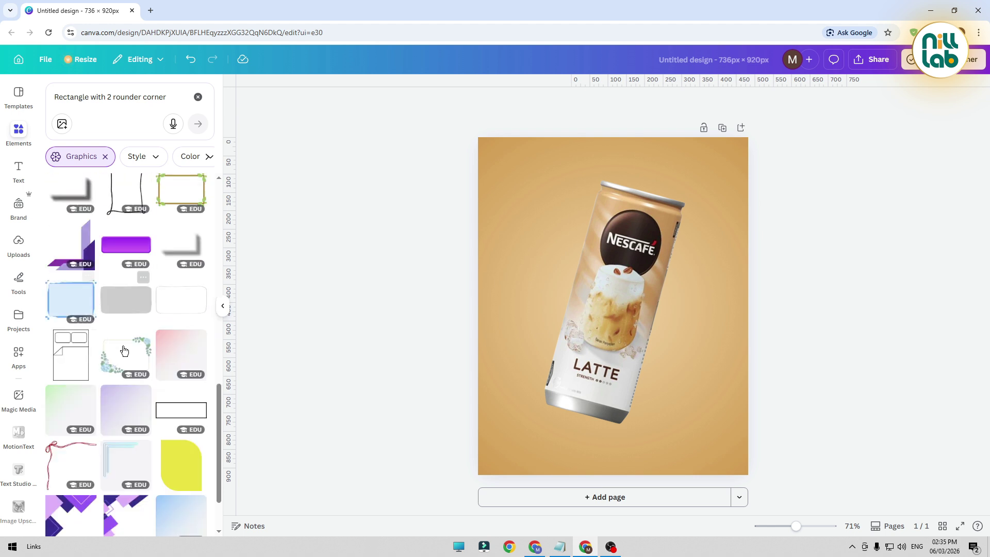
pyautogui.scroll(-5, 117, 364)
pyautogui.scroll(-10, 118, 368)
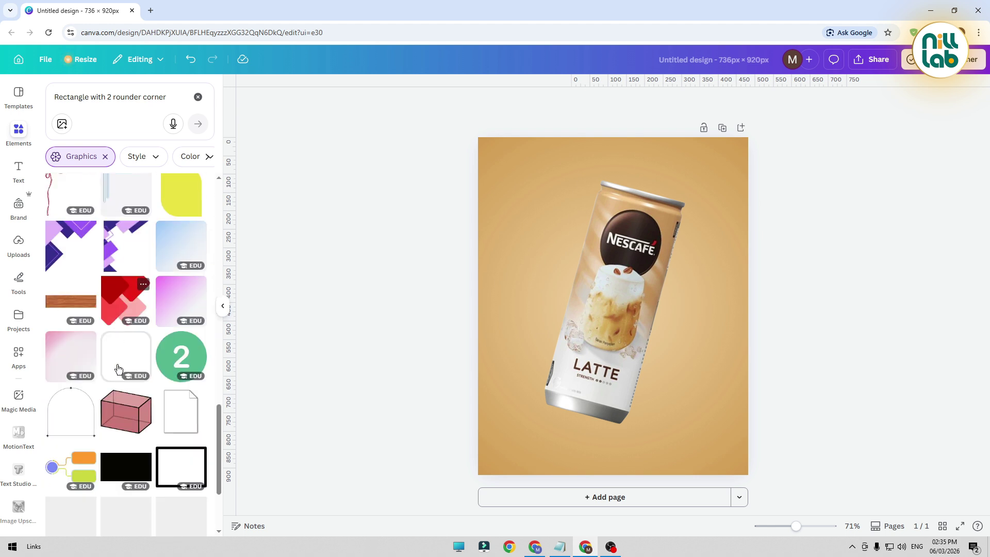
pyautogui.scroll(-5, 116, 368)
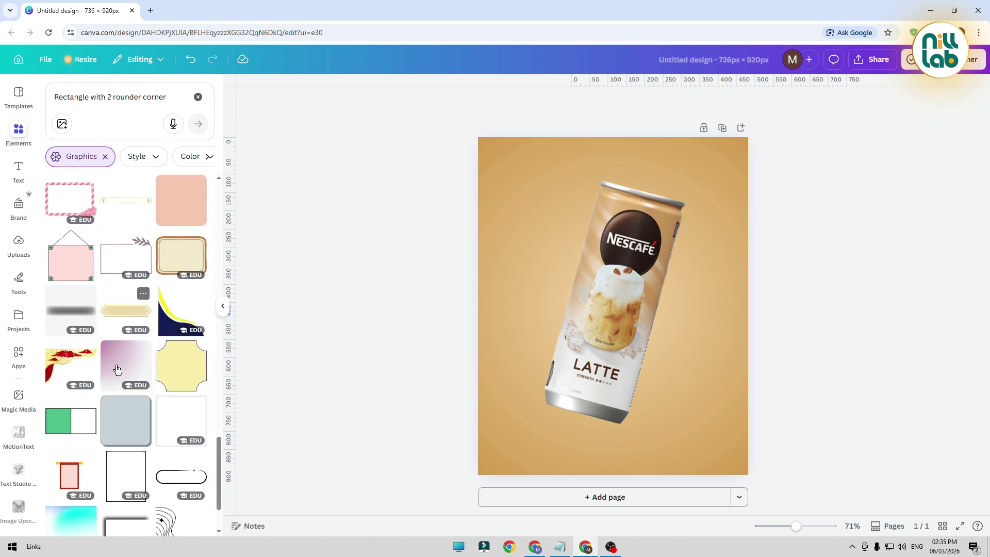
pyautogui.scroll(-4, 117, 368)
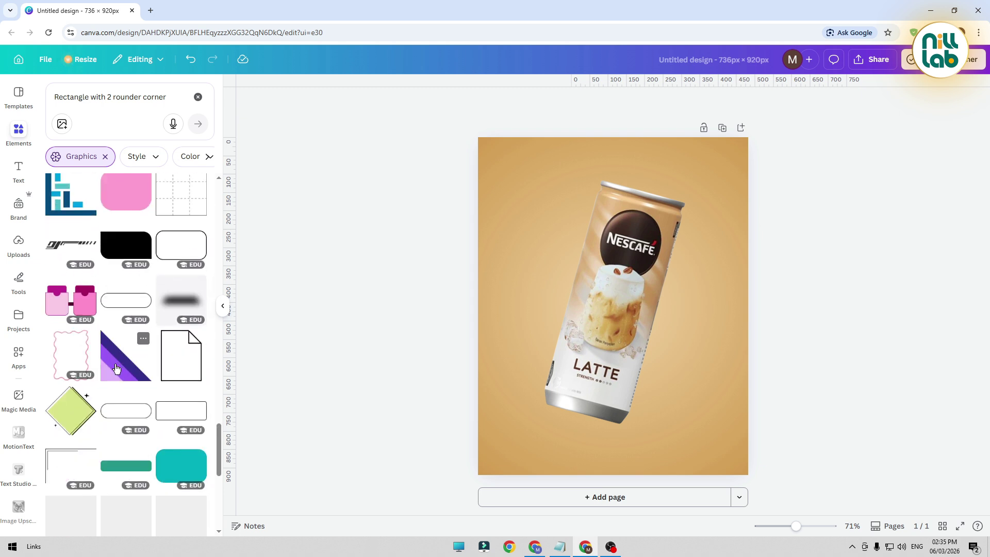
pyautogui.scroll(-5, 116, 369)
pyautogui.scroll(-2, 116, 369)
pyautogui.scroll(-1, 116, 369)
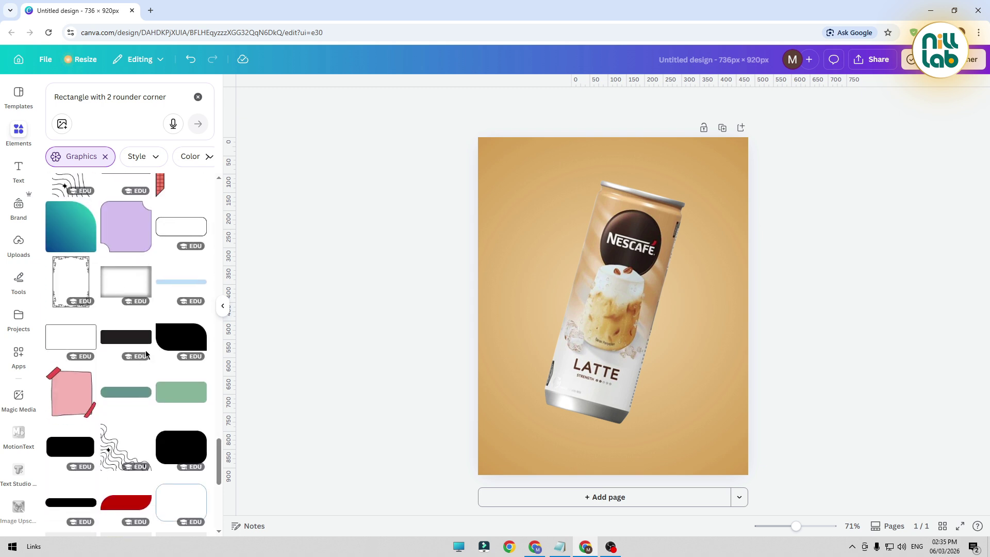
pyautogui.click(185, 342)
# Step: Copy the shape color #4e2c1b from the Notepad notes and apply it to the black rounded rectangle in Canva
pyautogui.click(560, 546)
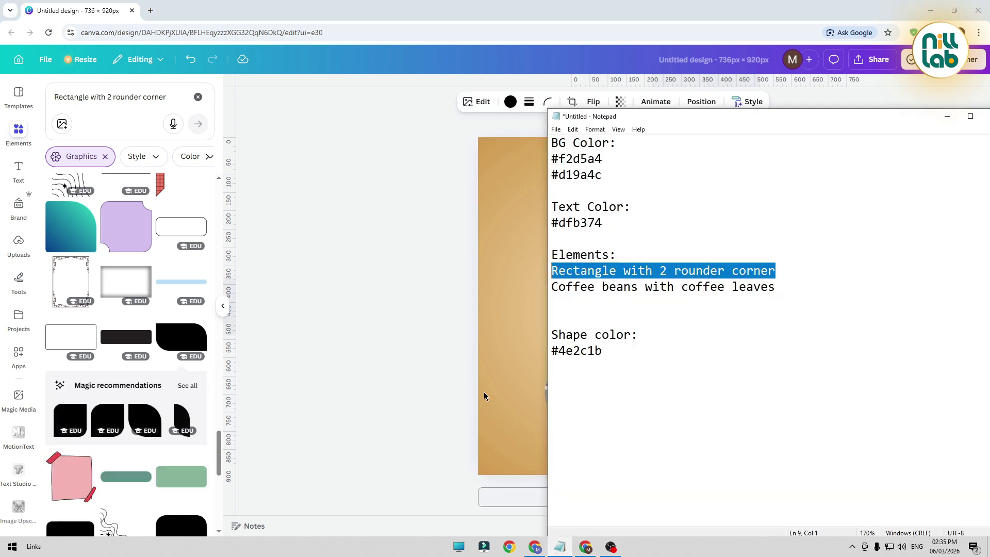
pyautogui.moveTo(606, 346); pyautogui.dragTo(548, 352)
pyautogui.hotkey('alt', 'Tab')
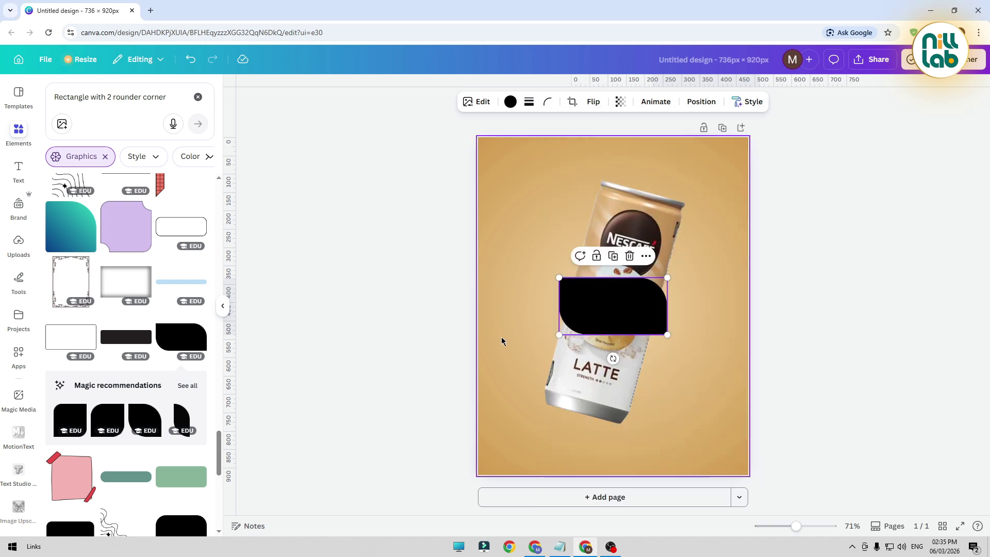
pyautogui.click(501, 336)
pyautogui.click(592, 309)
pyautogui.click(510, 103)
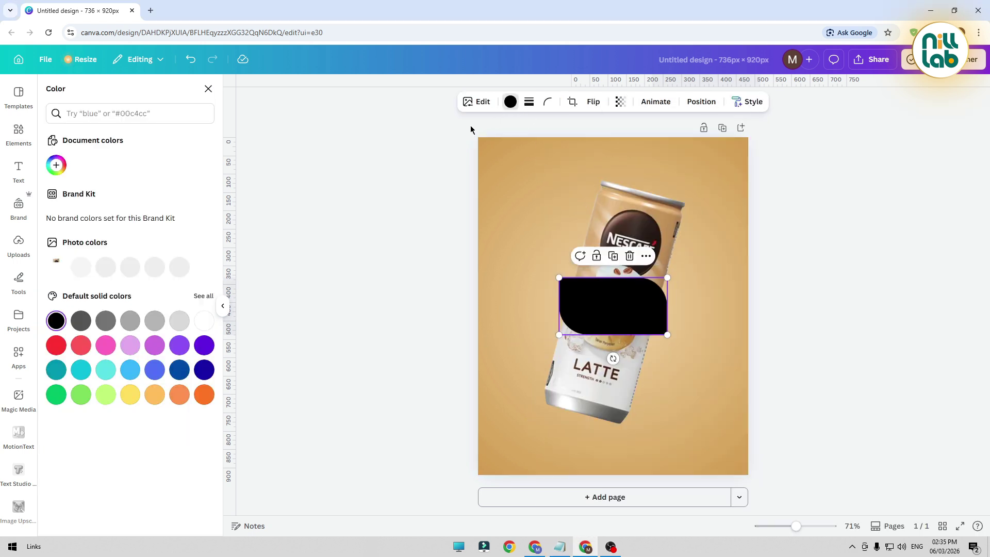
pyautogui.click(68, 177)
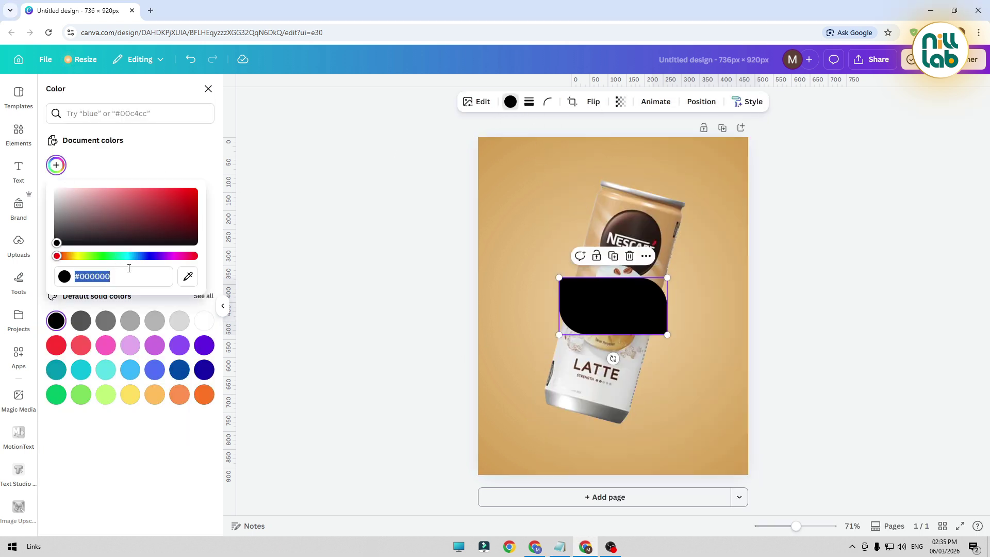
pyautogui.write('#4E2C1E')
pyautogui.click(302, 261)
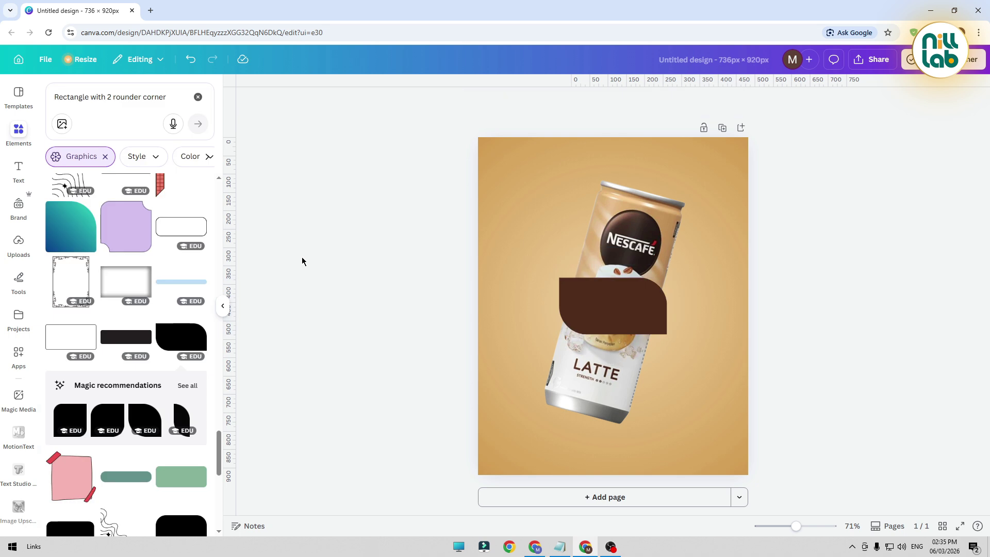
# Step: Flip the brown rounded rectangle horizontally
pyautogui.click(620, 309)
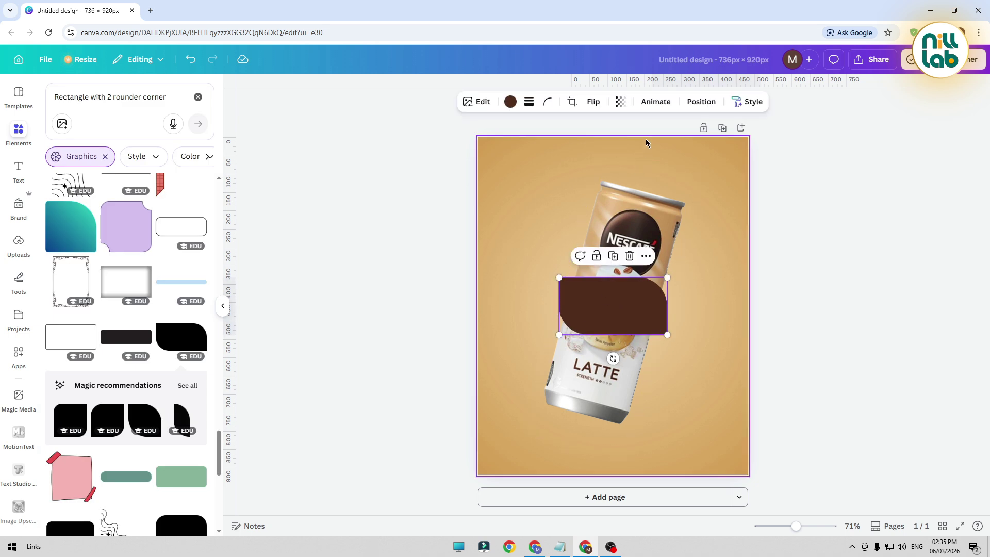
pyautogui.click(592, 102)
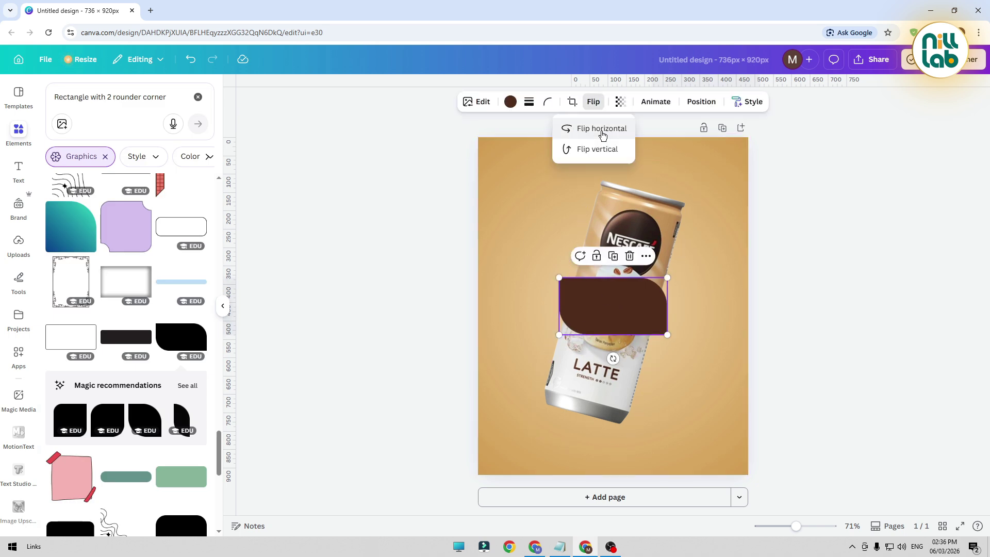
pyautogui.click(602, 129)
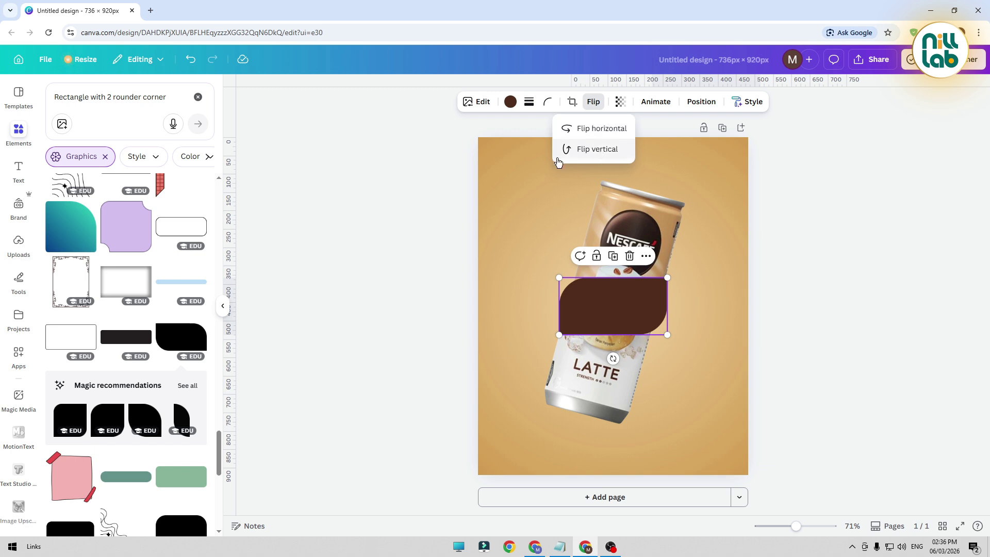
pyautogui.click(382, 290)
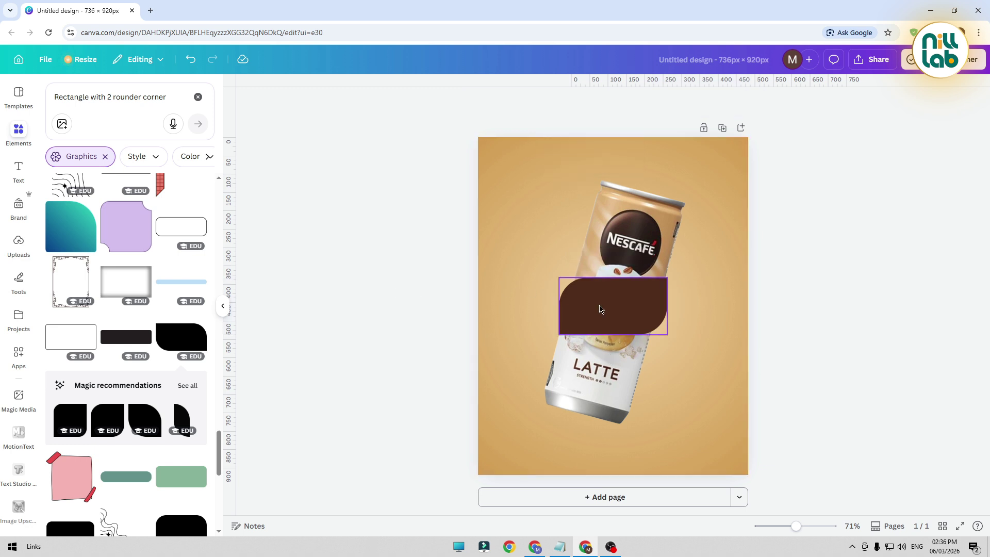
# Step: Shrink the brown rectangle and place it beside the lower-left end of the can
pyautogui.moveTo(601, 304); pyautogui.dragTo(560, 361)
pyautogui.moveTo(624, 334); pyautogui.dragTo(536, 398)
pyautogui.press('Escape')
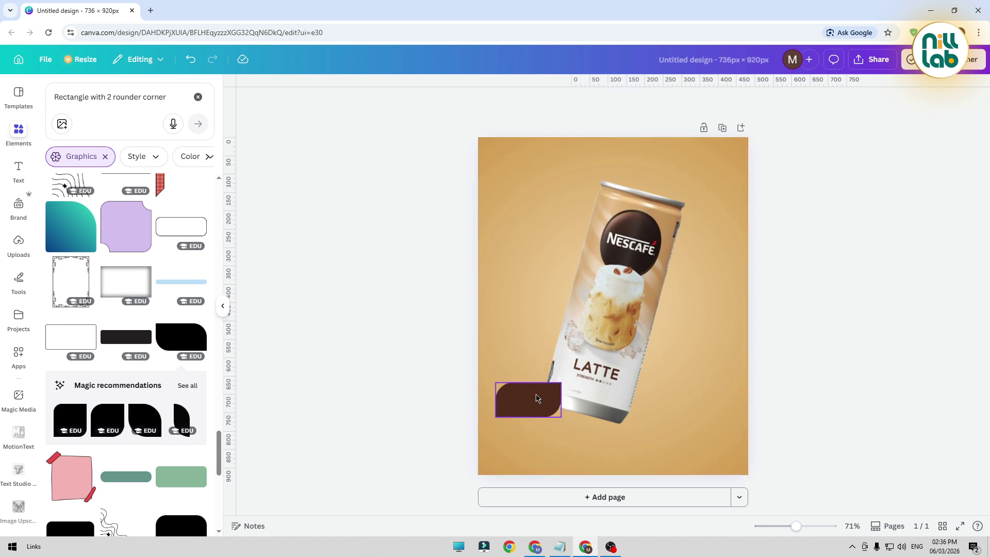
# Step: Scale the can down slightly and reposition the brown rectangle so it overlaps the can's lower-left edge
pyautogui.moveTo(460, 300); pyautogui.dragTo(459, 304)
pyautogui.click(675, 222)
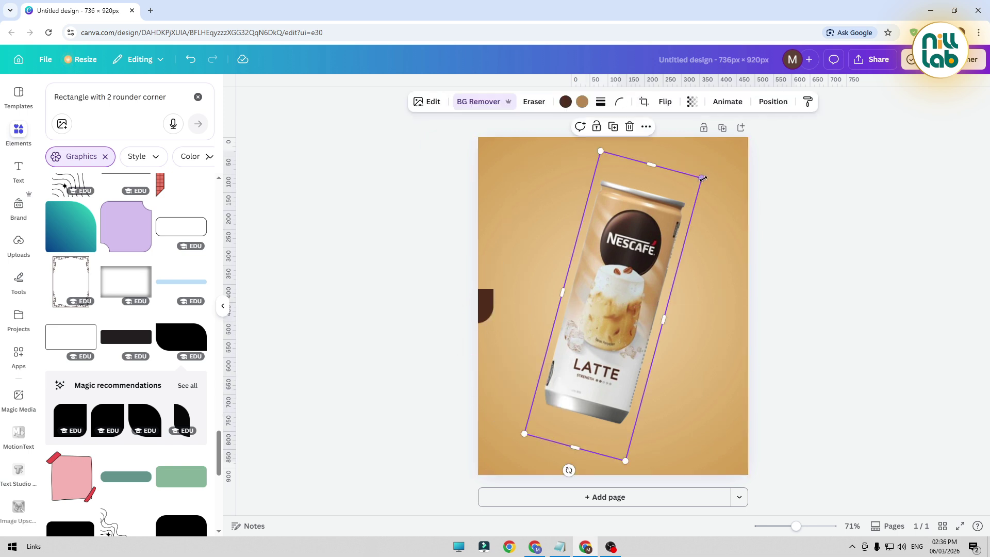
pyautogui.moveTo(689, 186); pyautogui.dragTo(683, 193)
pyautogui.click(900, 269)
pyautogui.moveTo(483, 308); pyautogui.dragTo(553, 398)
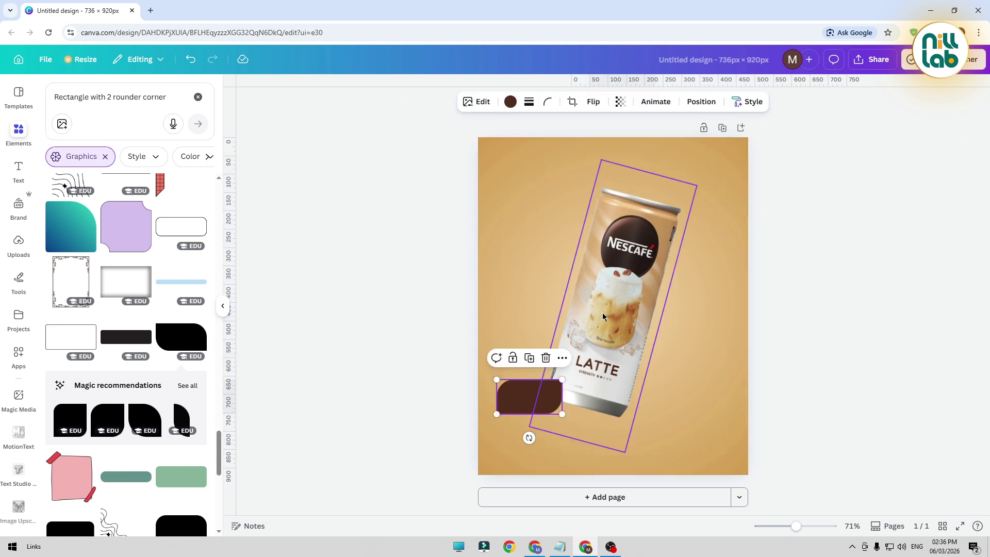
# Step: Duplicate the brown rectangle and place the copy at the upper-right edge of the can
pyautogui.click(529, 357)
pyautogui.moveTo(548, 410); pyautogui.dragTo(705, 214)
pyautogui.click(793, 252)
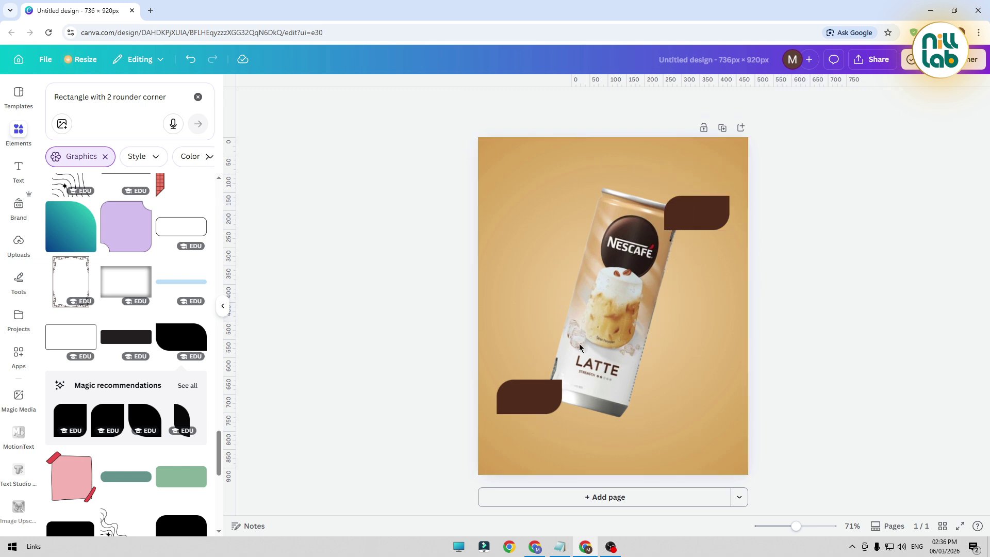
# Step: Reorder the layers so the can sits in front of both brown rectangles
pyautogui.click(695, 216)
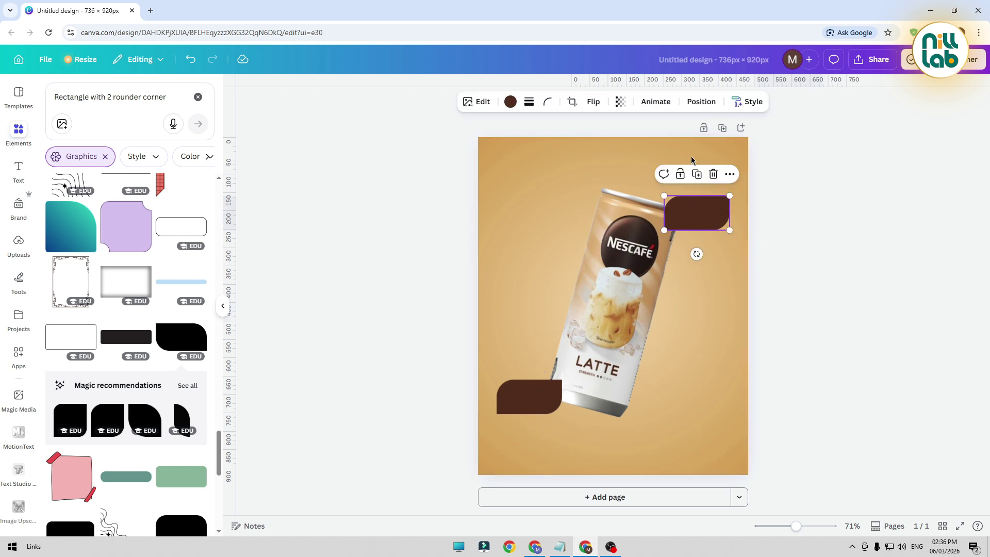
pyautogui.click(701, 103)
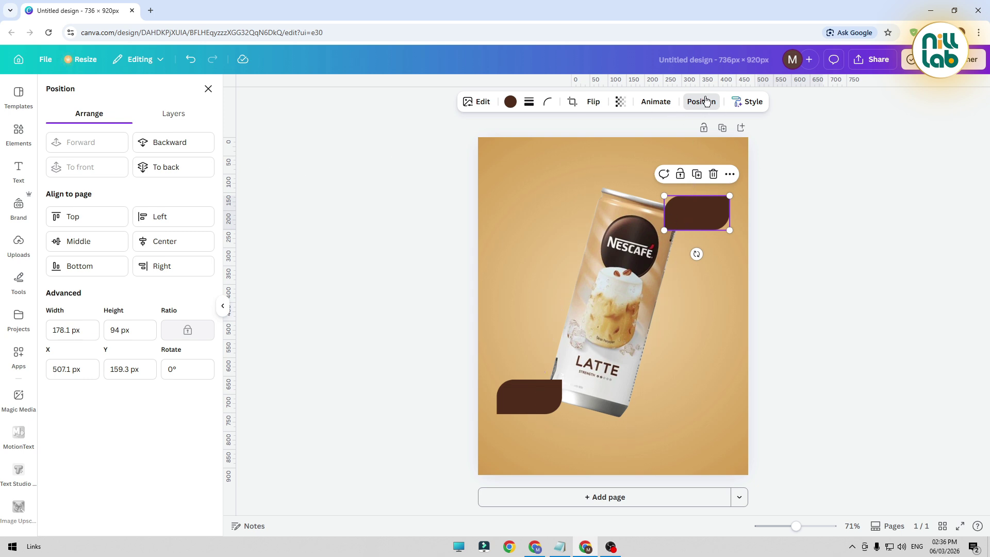
pyautogui.click(176, 114)
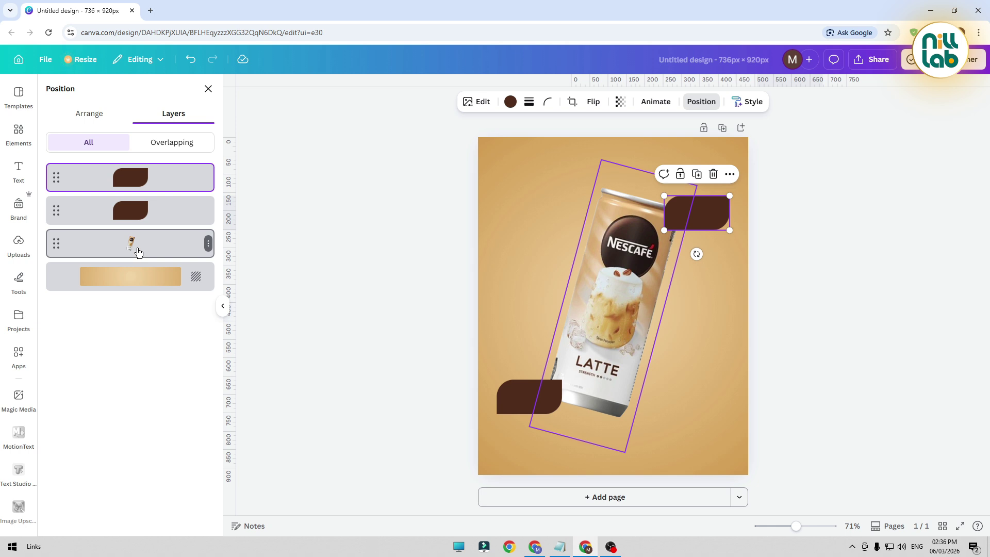
pyautogui.moveTo(138, 252); pyautogui.dragTo(142, 170)
pyautogui.click(351, 266)
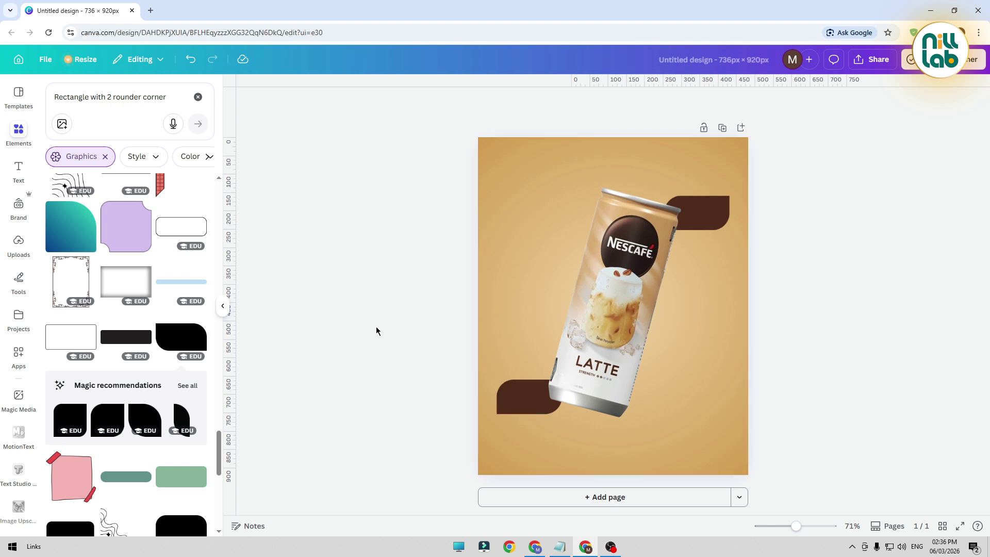
# Step: Copy "Coffee beans with coffee leaves" from the Notepad notes and search Canva's elements for it
pyautogui.click(559, 547)
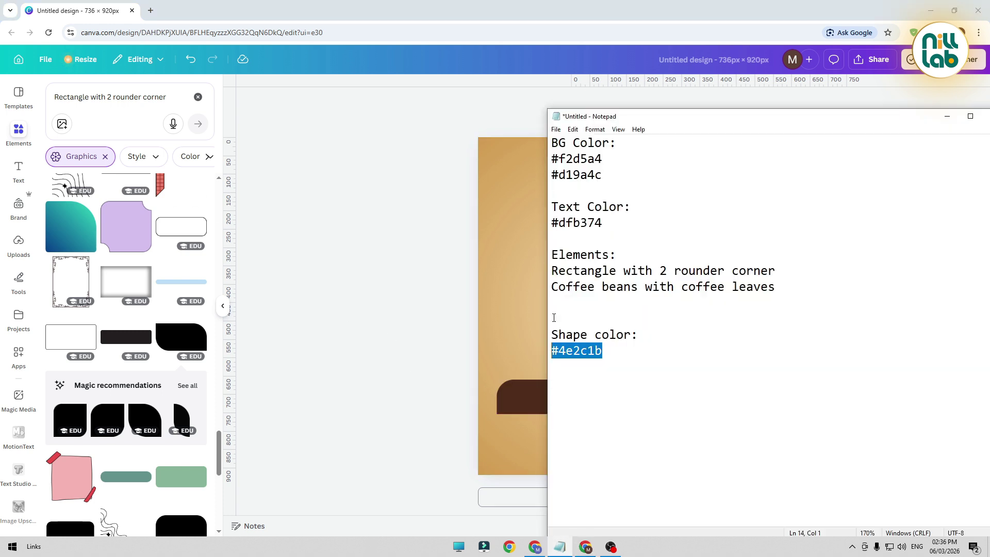
pyautogui.moveTo(772, 288); pyautogui.dragTo(548, 284)
pyautogui.hotkey('ctrl', 'c')
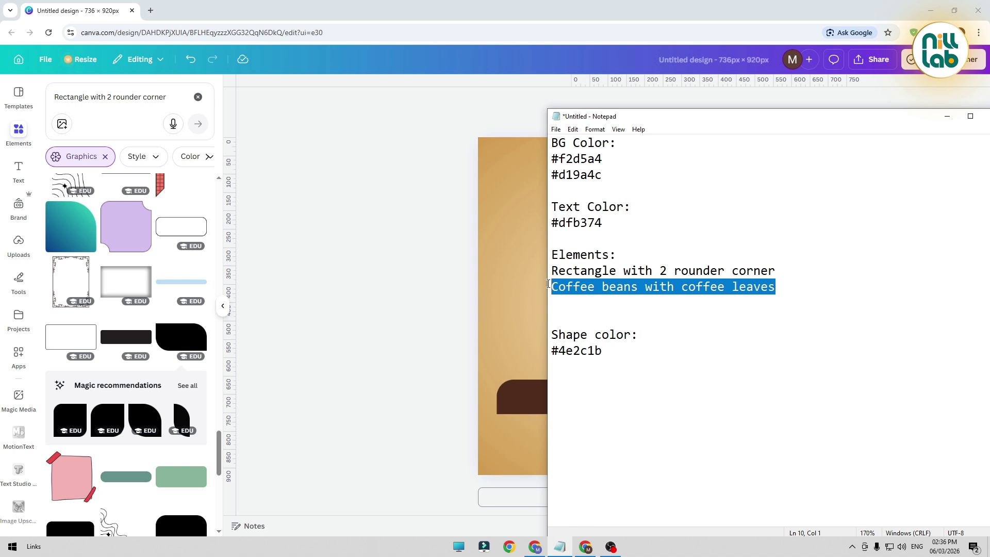
pyautogui.click(166, 104)
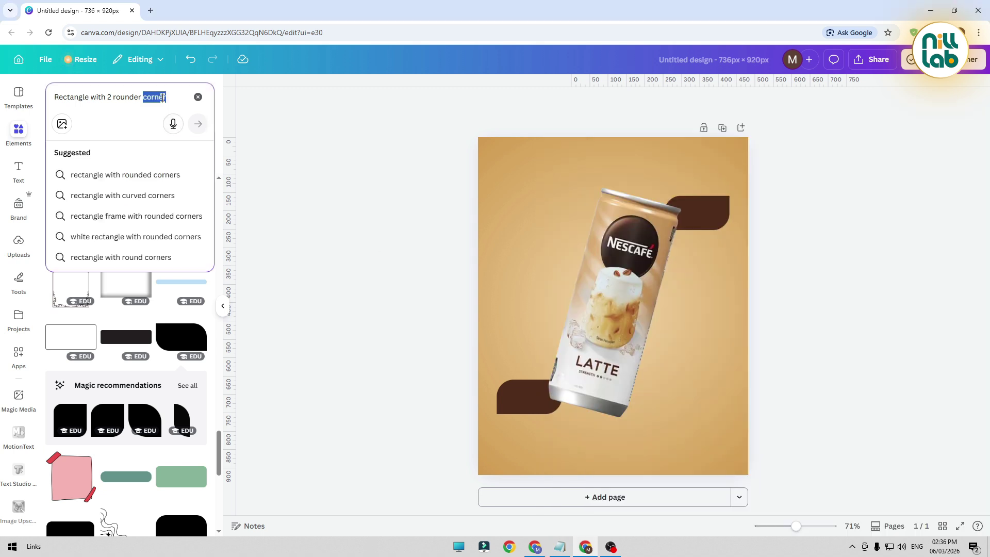
pyautogui.tripleClick(162, 97)
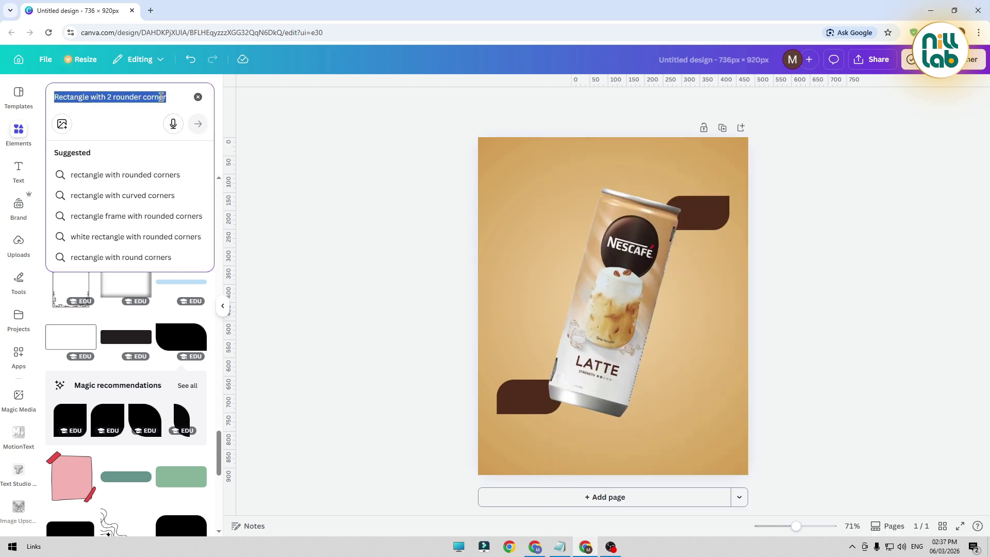
pyautogui.hotkey('ctrl', 'v')
pyautogui.press('Return')
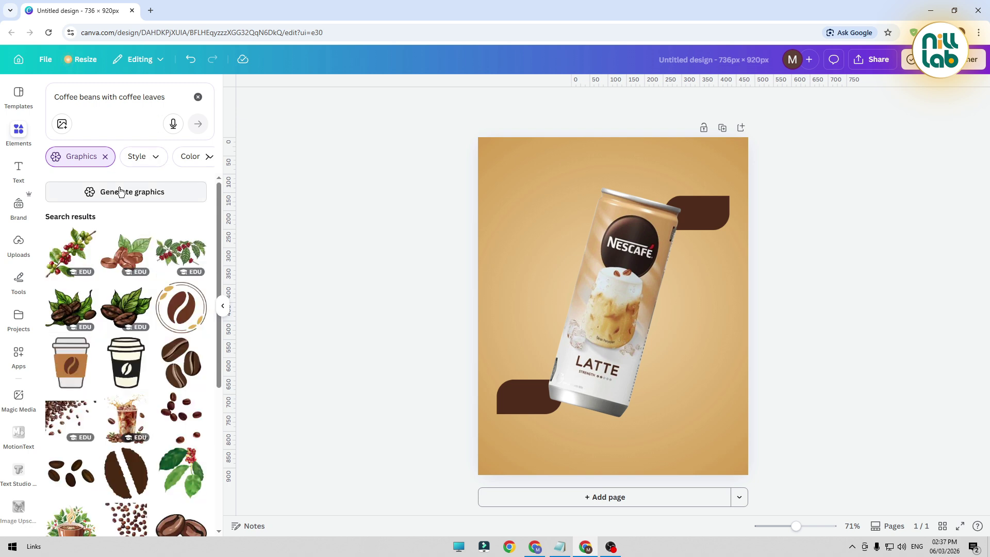
# Step: Switch the results from graphics to photos and add the coffee bean pile with two green leaves on its left side
pyautogui.click(105, 156)
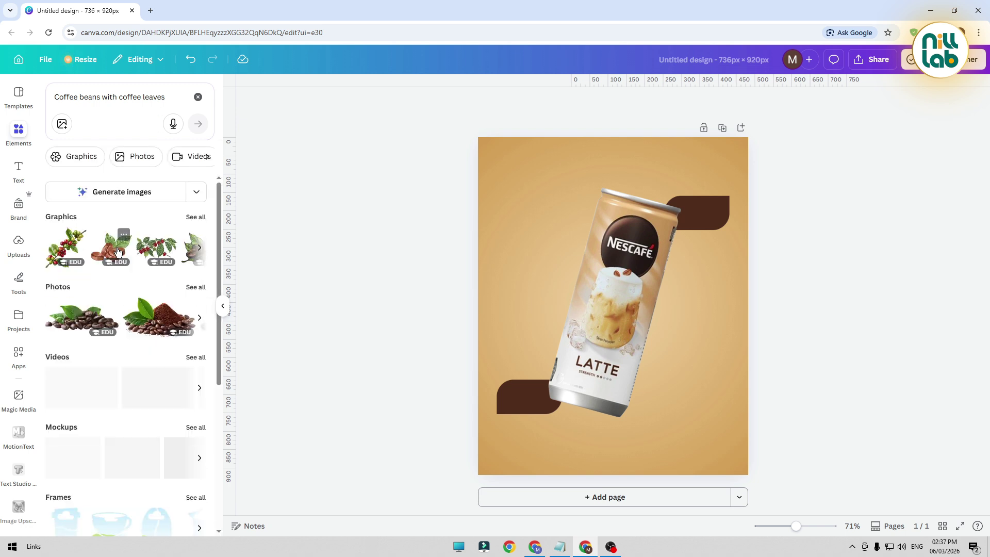
pyautogui.click(199, 285)
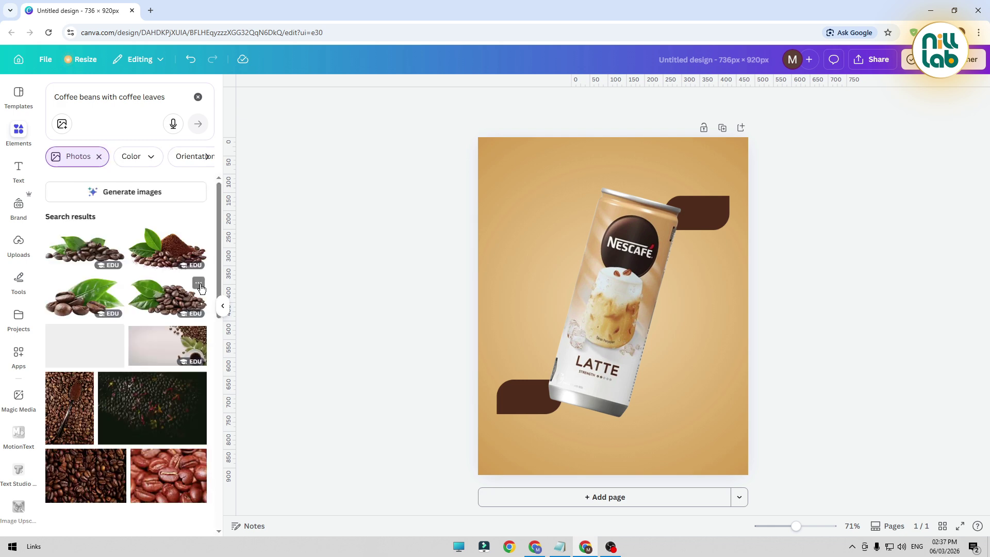
pyautogui.click(155, 302)
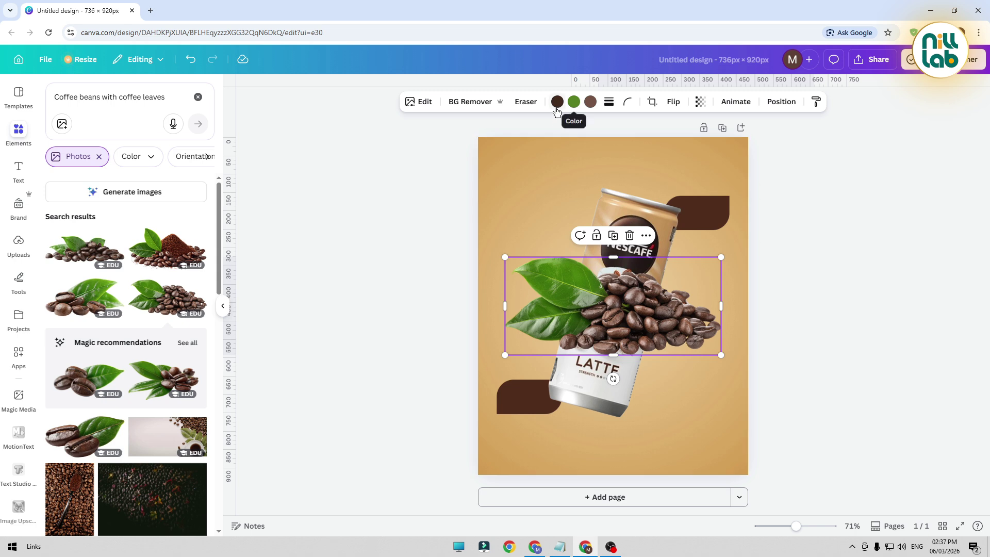
# Step: Recolor the darkest brown of the coffee bean photo to the reddish brown #744129
pyautogui.click(557, 108)
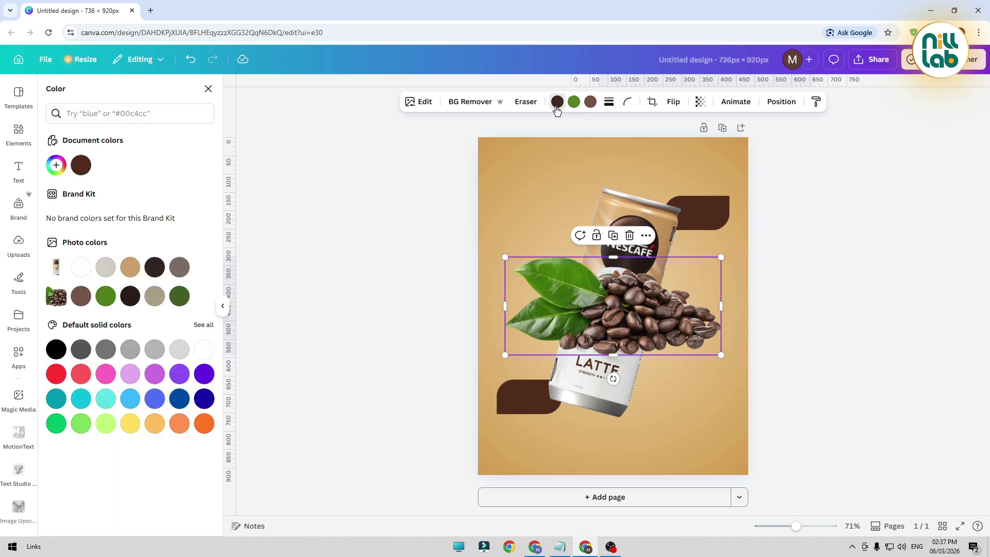
pyautogui.click(81, 296)
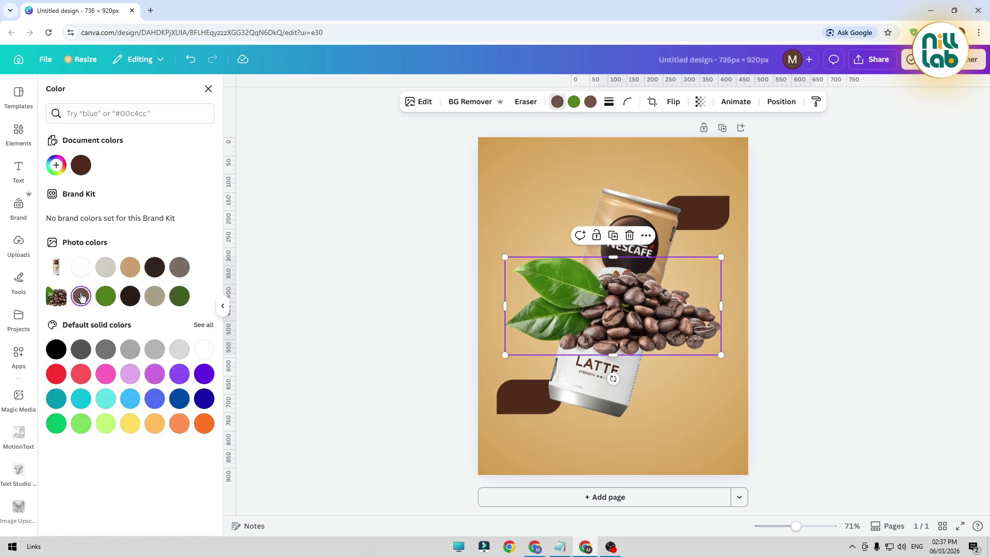
pyautogui.click(56, 165)
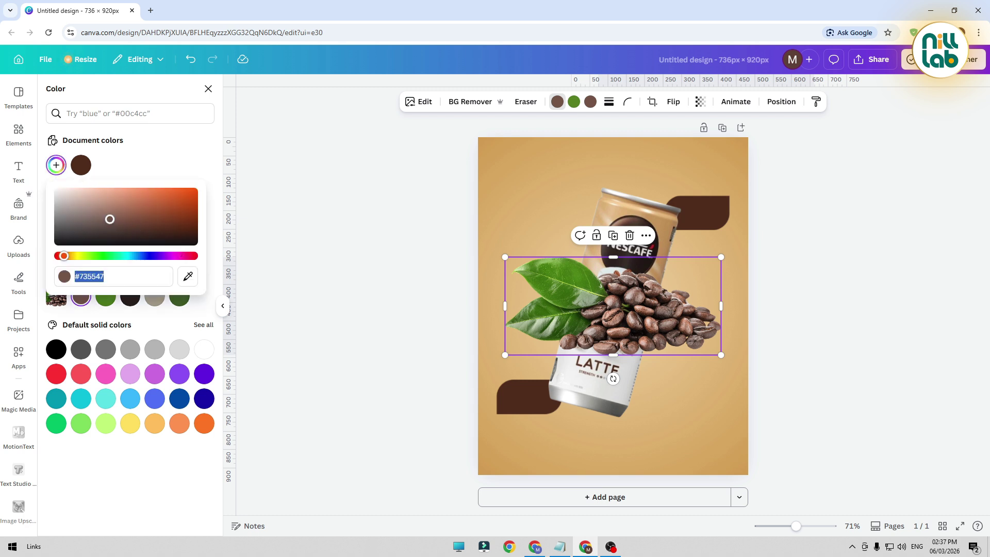
pyautogui.click(124, 215)
pyautogui.click(140, 213)
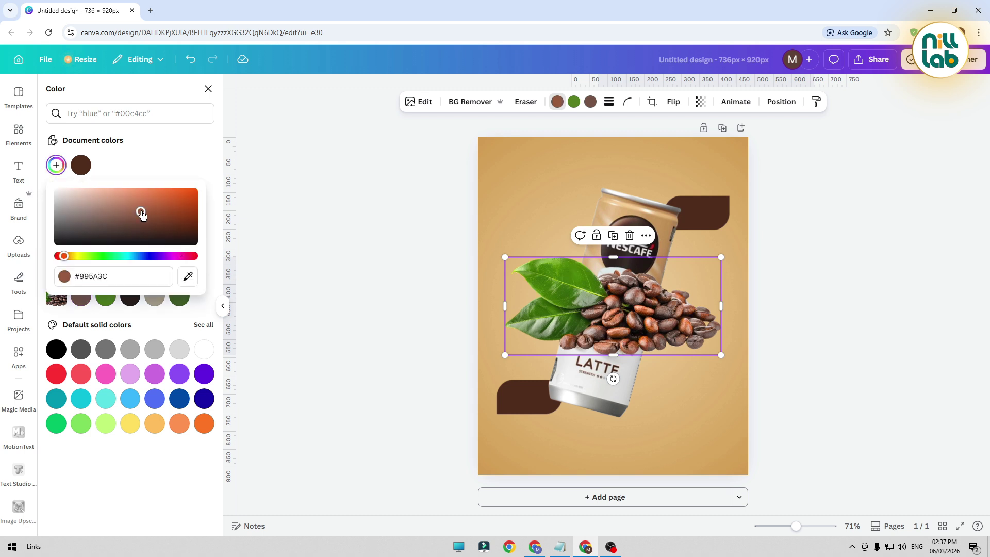
pyautogui.click(143, 214)
pyautogui.click(147, 219)
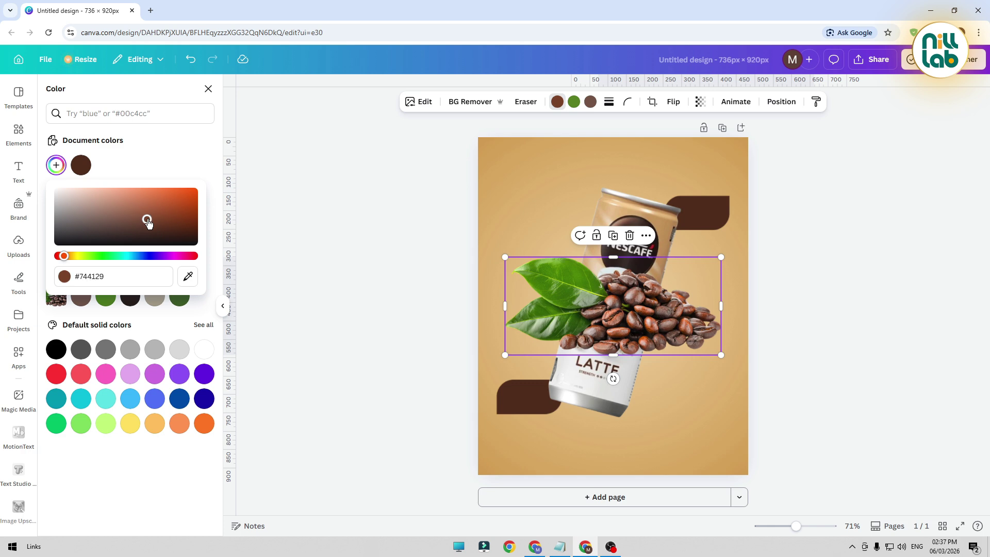
# Step: Shrink the coffee bean photo, tilt it slightly clockwise and place it over the left side of the can beside the Nescafé logo
pyautogui.press('Escape')
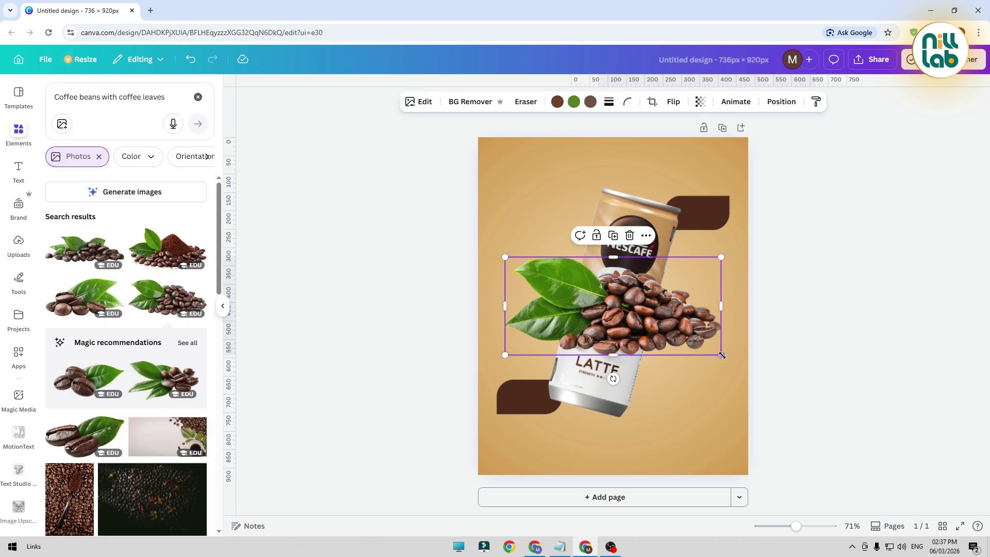
pyautogui.moveTo(712, 356); pyautogui.dragTo(603, 308)
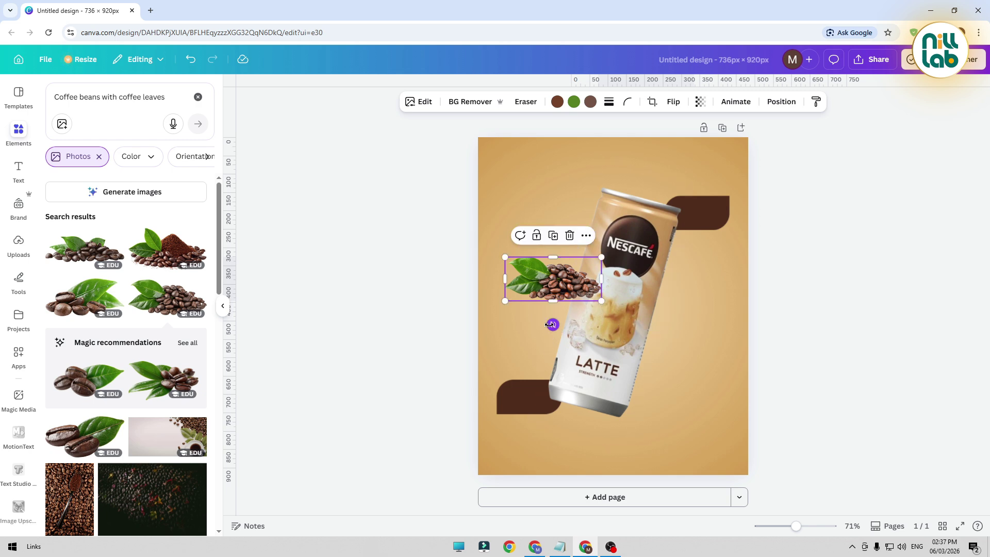
pyautogui.moveTo(541, 324)
pyautogui.mouseDown()
pyautogui.moveTo(522, 317)
pyautogui.moveTo(539, 322)
pyautogui.mouseUp()
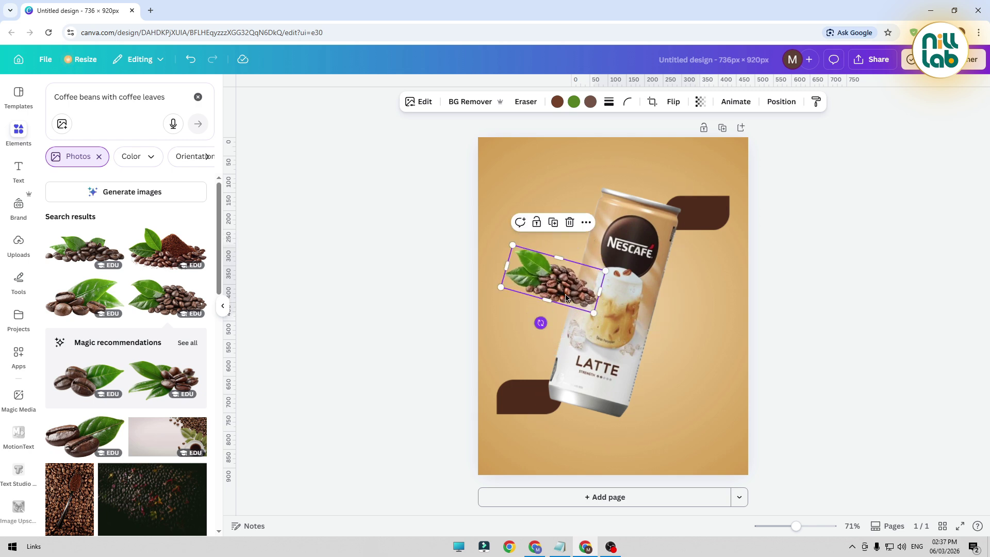
pyautogui.moveTo(571, 282); pyautogui.dragTo(611, 301)
pyautogui.moveTo(493, 212); pyautogui.dragTo(493, 212)
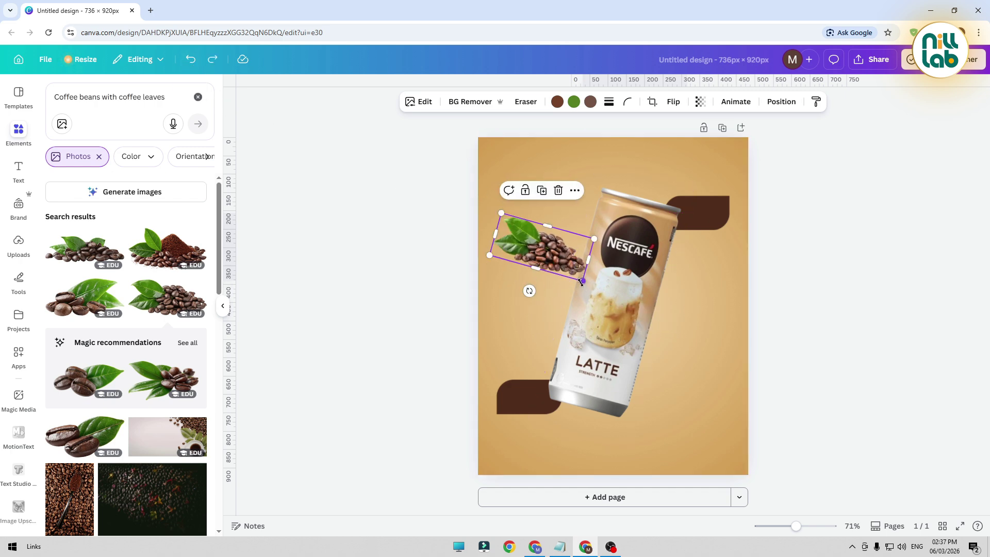
pyautogui.moveTo(579, 295)
pyautogui.mouseDown()
pyautogui.moveTo(617, 308)
pyautogui.moveTo(584, 287)
pyautogui.mouseUp()
pyautogui.moveTo(537, 314); pyautogui.dragTo(547, 317)
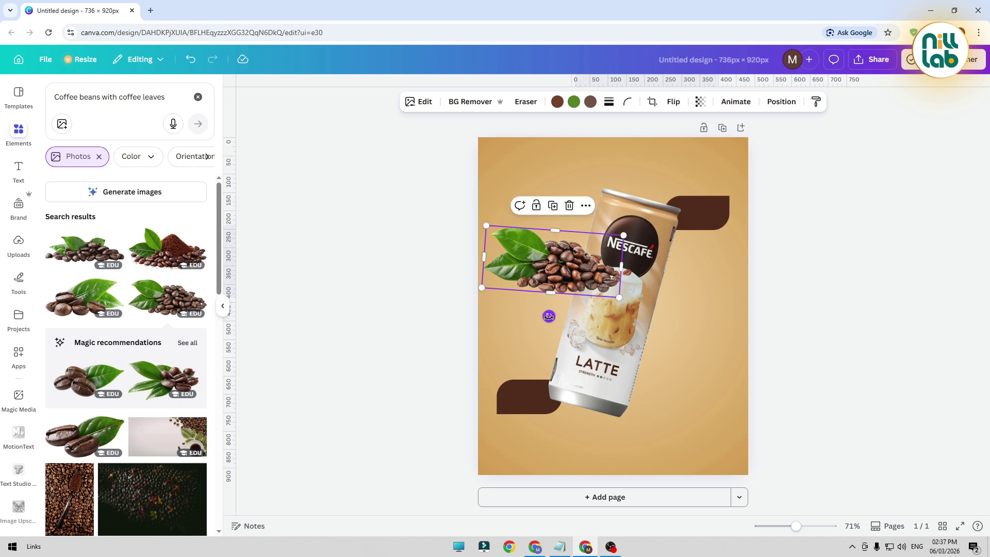
# Step: Move the coffee bean photo's layer behind the Nescafé can
pyautogui.click(449, 309)
pyautogui.click(613, 259)
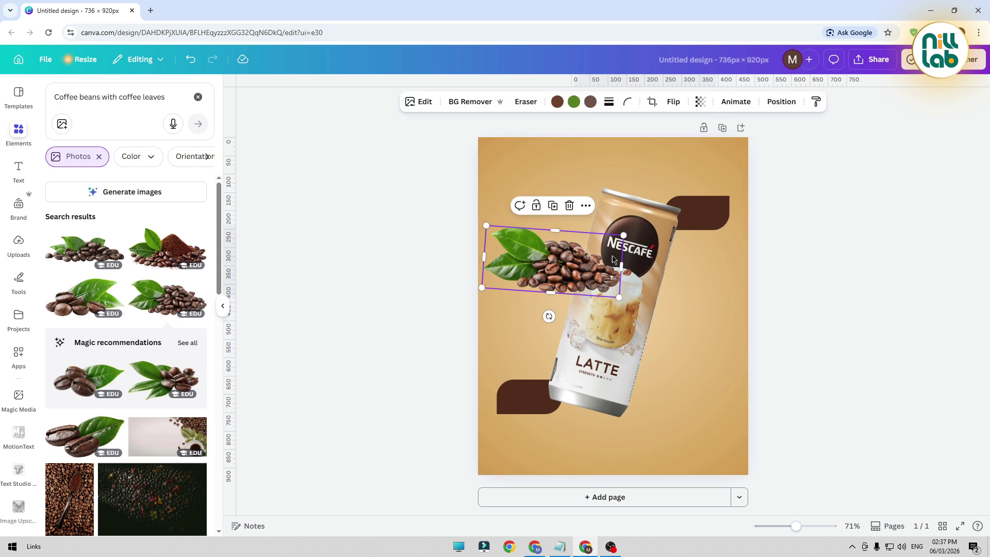
pyautogui.click(778, 102)
pyautogui.moveTo(149, 185); pyautogui.dragTo(149, 227)
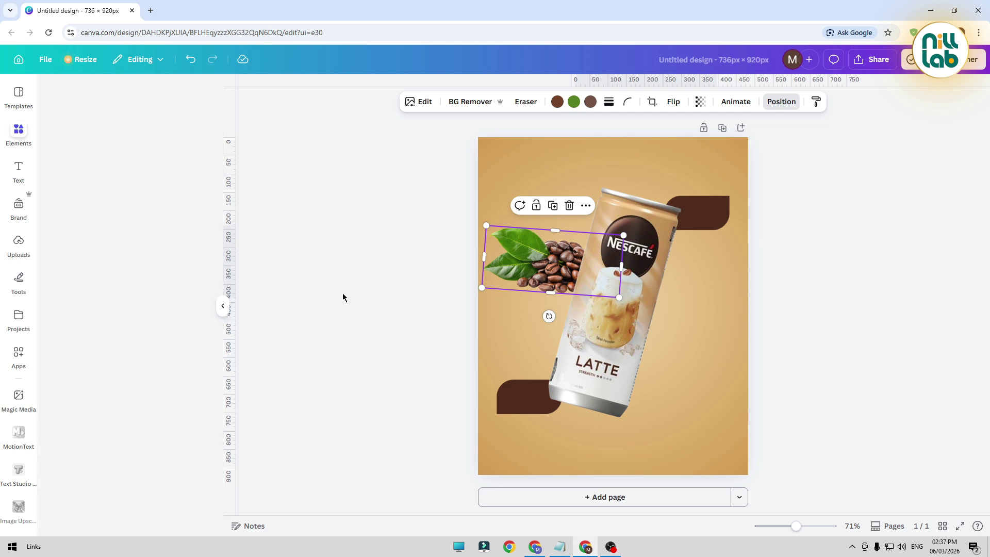
pyautogui.click(342, 293)
# Step: Shrink the coffee bean photo slightly and nudge it right and down so it peeks out from behind the can
pyautogui.click(537, 268)
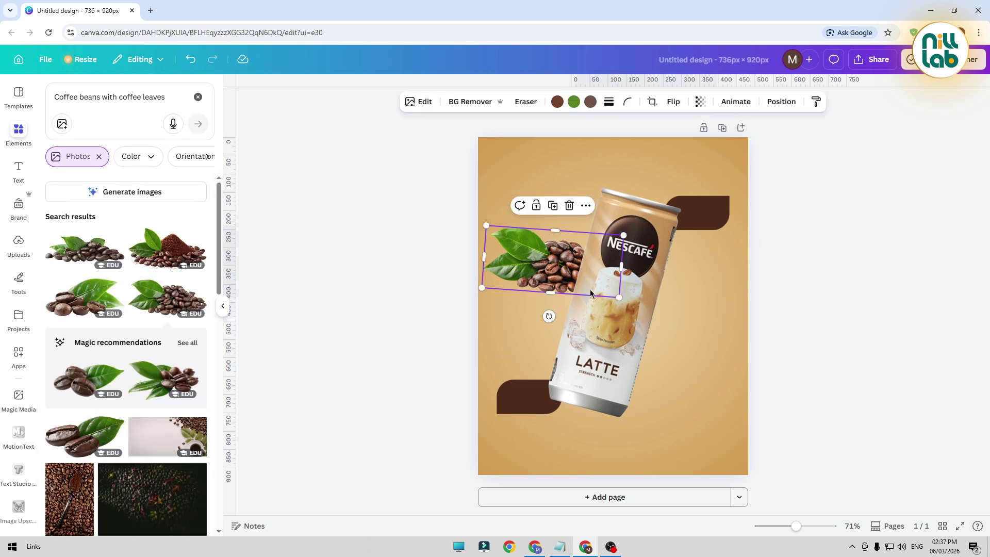
pyautogui.moveTo(619, 299); pyautogui.dragTo(608, 292)
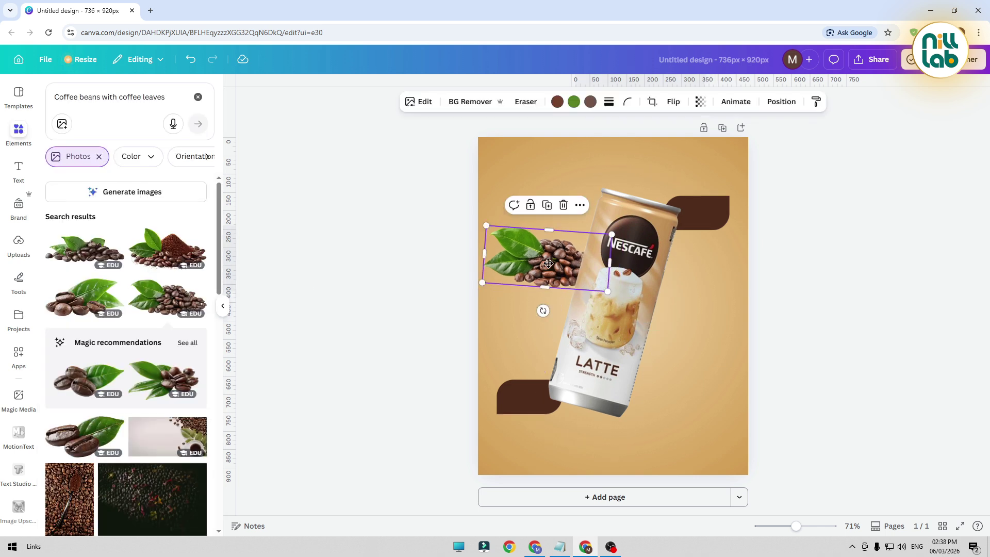
pyautogui.moveTo(543, 264); pyautogui.dragTo(551, 263)
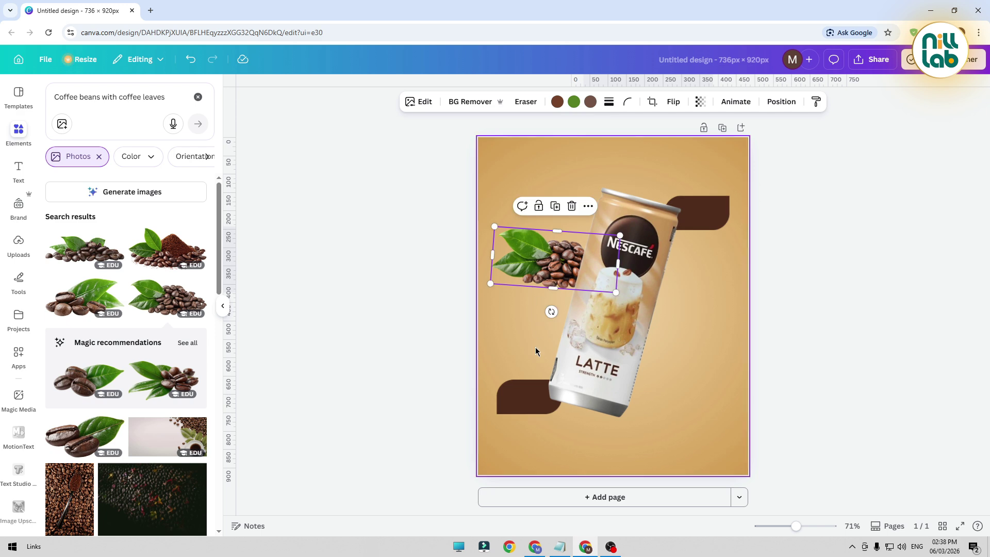
pyautogui.click(429, 348)
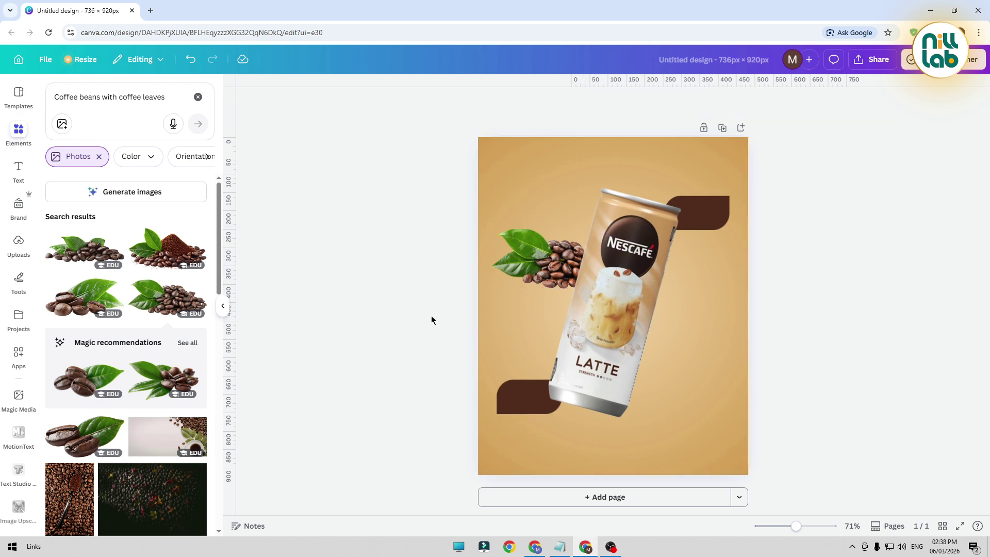
pyautogui.click(545, 268)
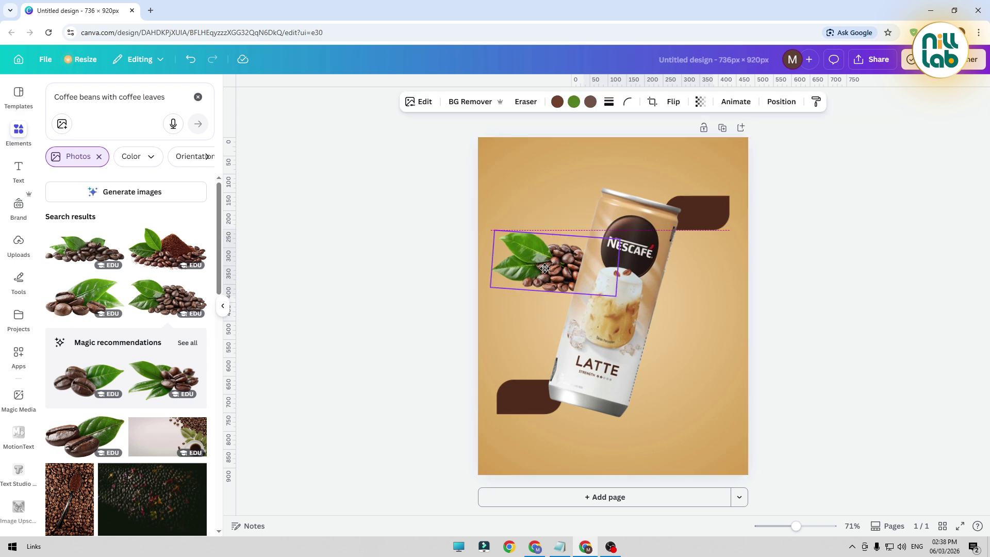
pyautogui.click(335, 266)
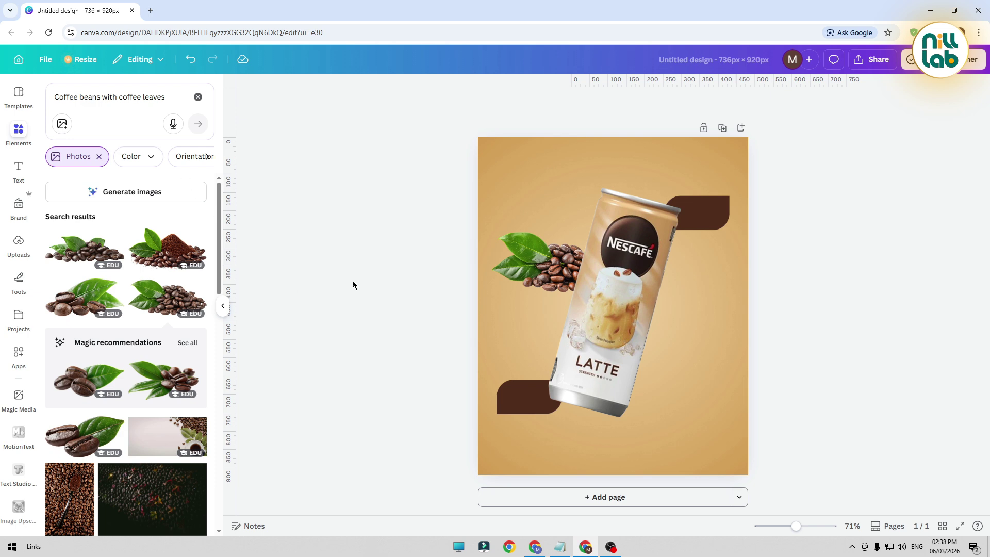
# Step: Search the elements for "shadow", show only graphics and add the dark blurred oval shadow to the poster
pyautogui.click(198, 96)
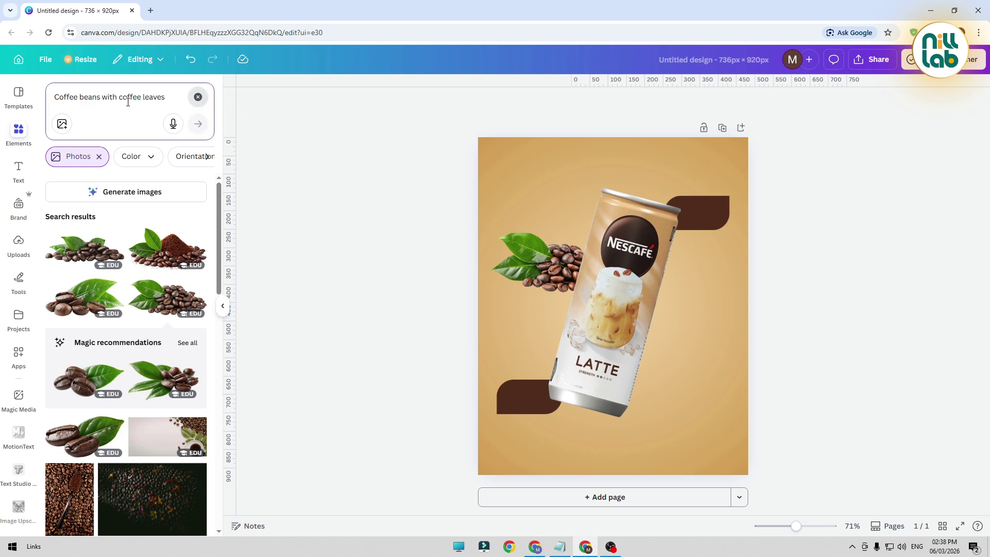
pyautogui.write('shadow')
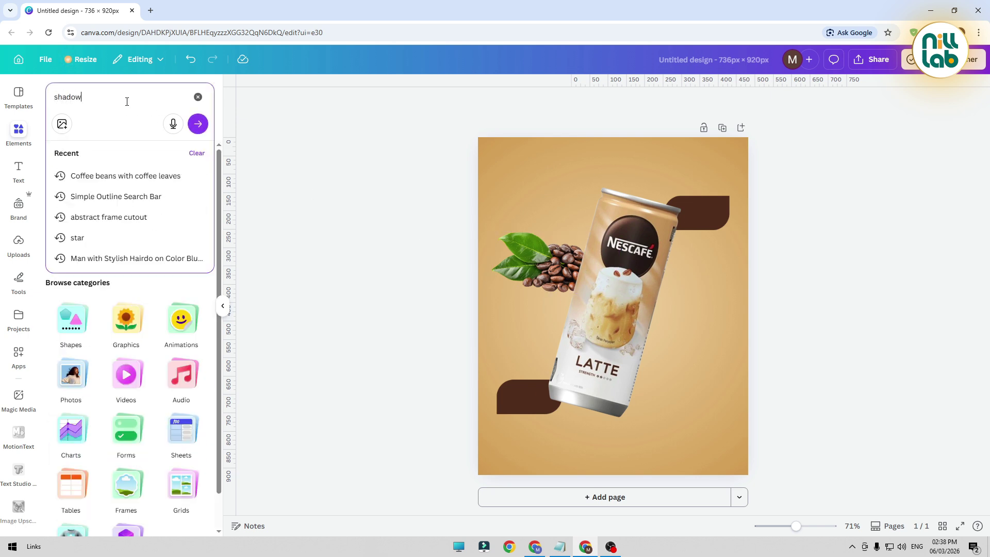
pyautogui.press('Return')
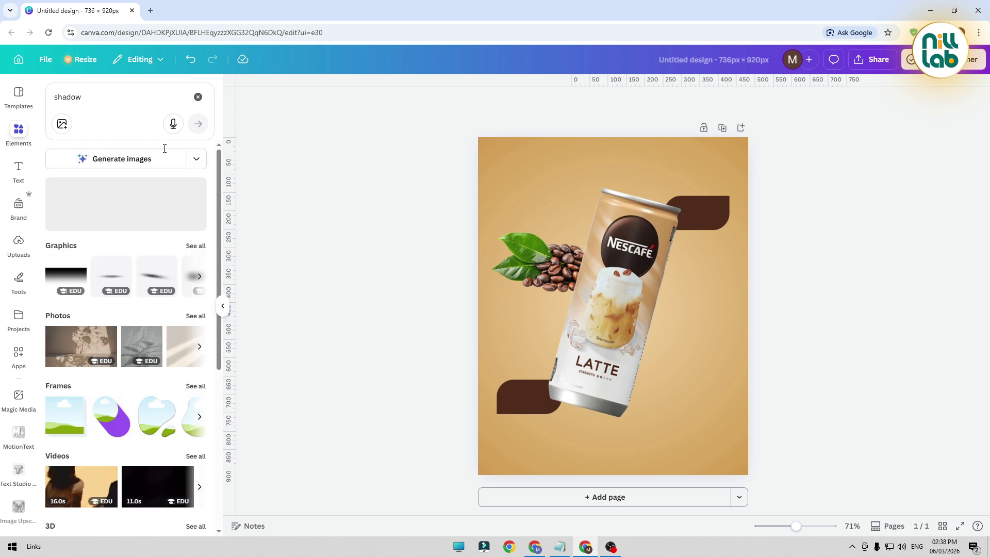
pyautogui.click(198, 278)
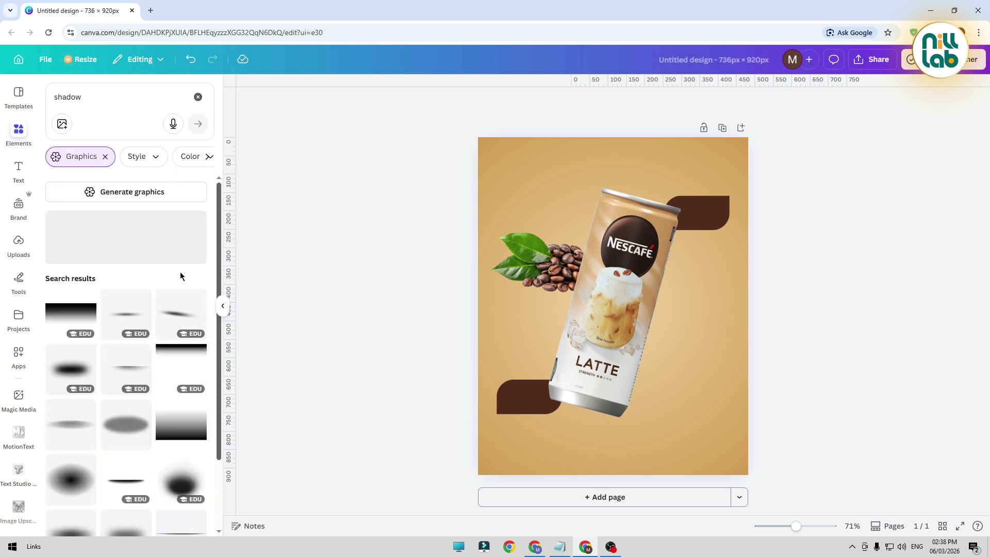
pyautogui.scroll(-1, 143, 356)
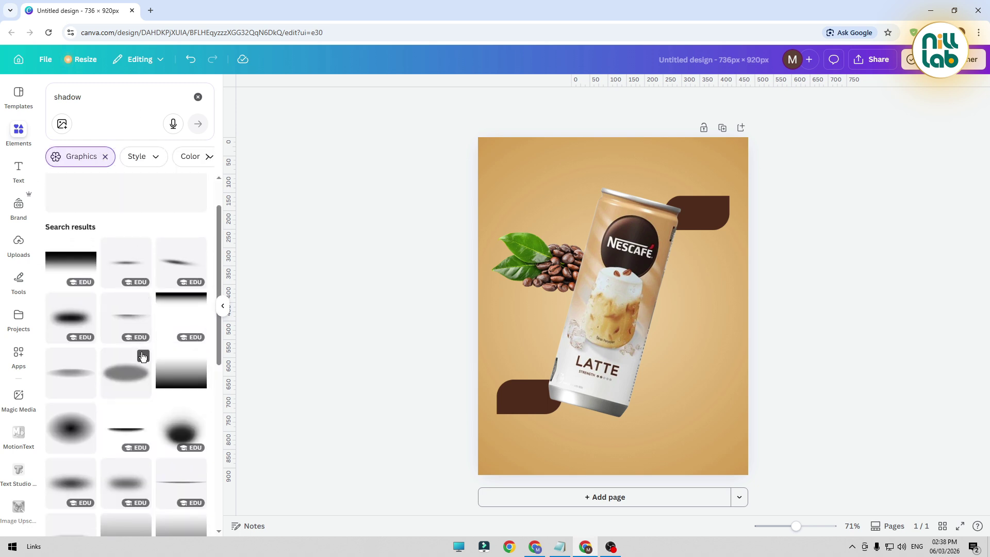
pyautogui.click(72, 320)
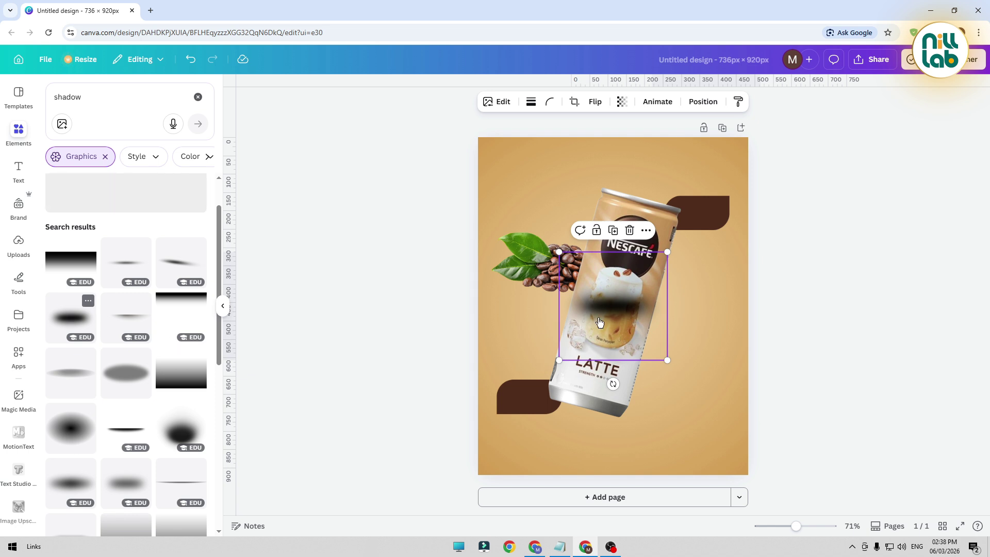
# Step: Place the shadow under the coffee beans and tilt it slightly clockwise to match them
pyautogui.moveTo(611, 311); pyautogui.dragTo(546, 283)
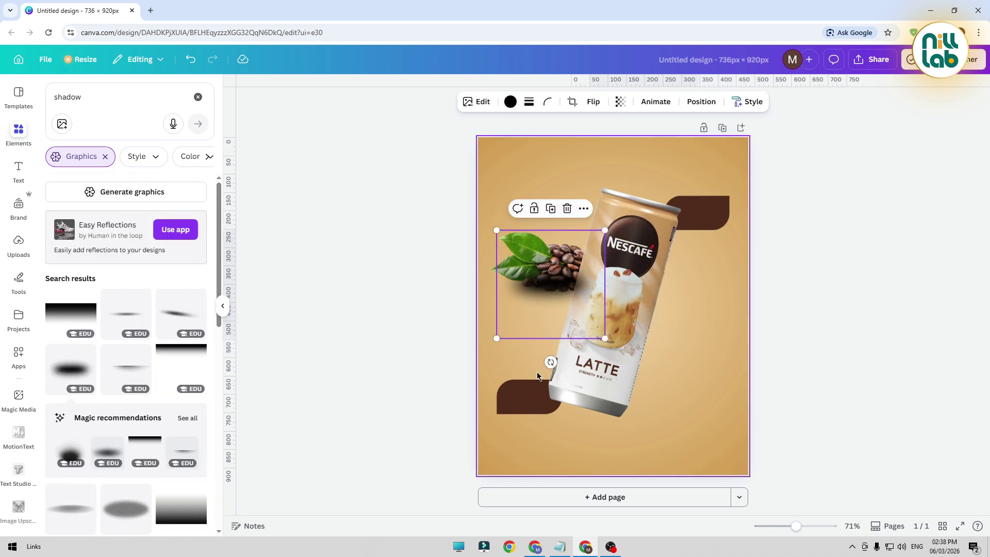
pyautogui.moveTo(551, 362); pyautogui.dragTo(547, 361)
pyautogui.moveTo(562, 310); pyautogui.dragTo(564, 306)
# Step: Move the shadow's layer behind the coffee bean photo
pyautogui.click(701, 102)
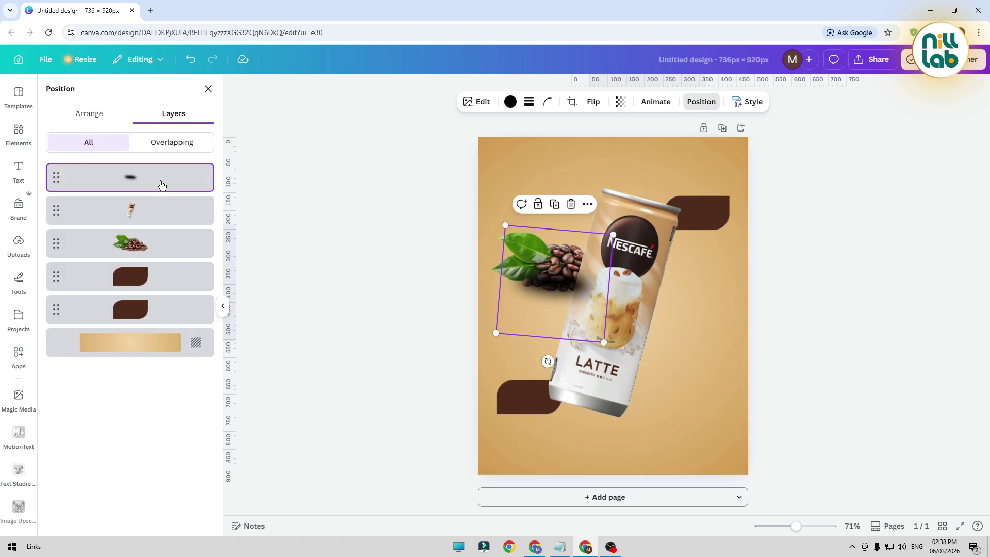
pyautogui.moveTo(161, 185); pyautogui.dragTo(155, 261)
pyautogui.click(370, 240)
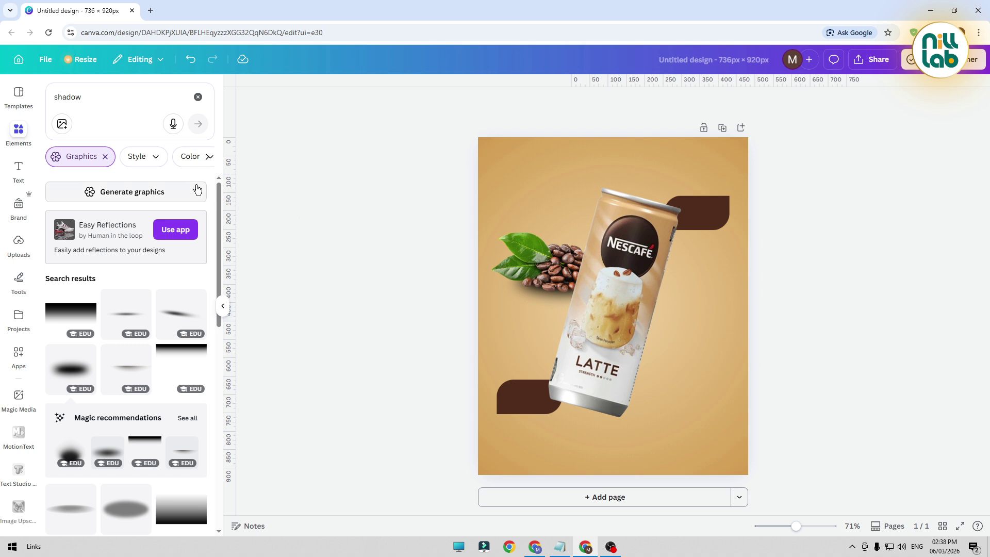
# Step: Add a subheading text box and replace its text with "Start Morning"
pyautogui.click(20, 171)
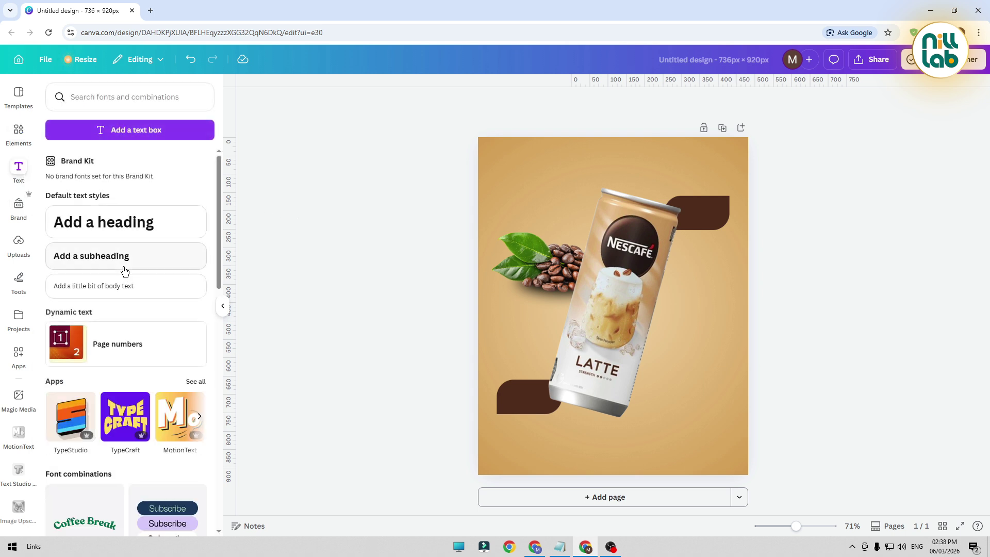
pyautogui.click(138, 266)
pyautogui.click(382, 259)
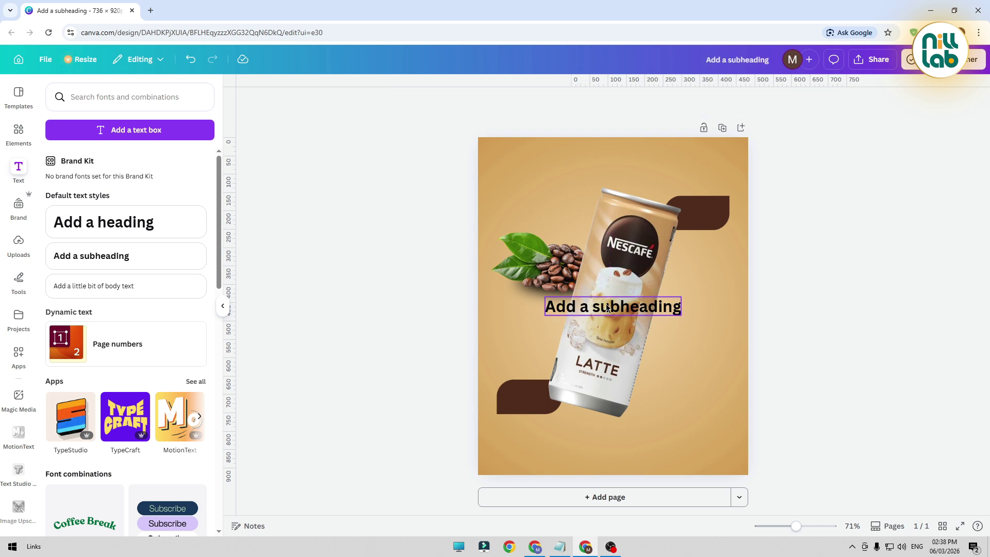
pyautogui.click(607, 307)
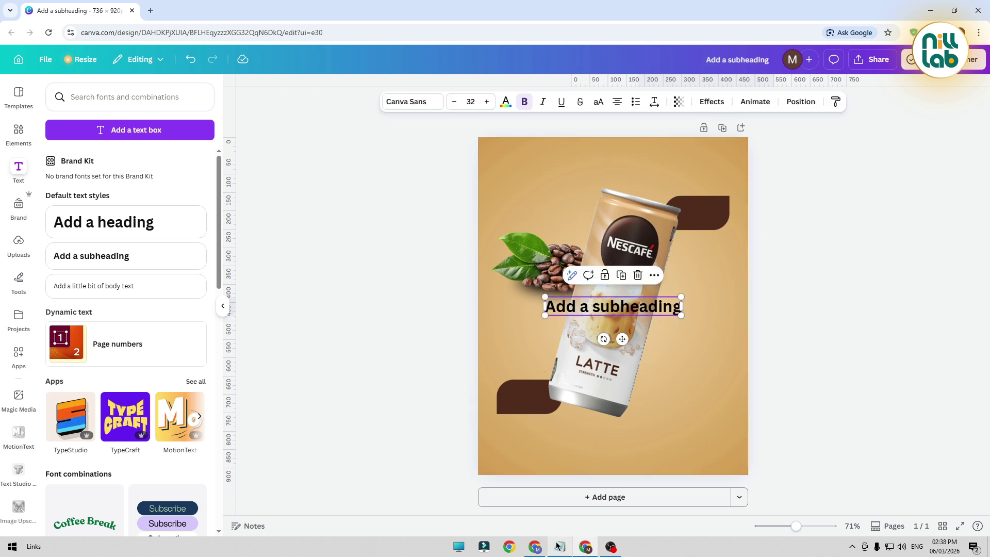
pyautogui.click(617, 308)
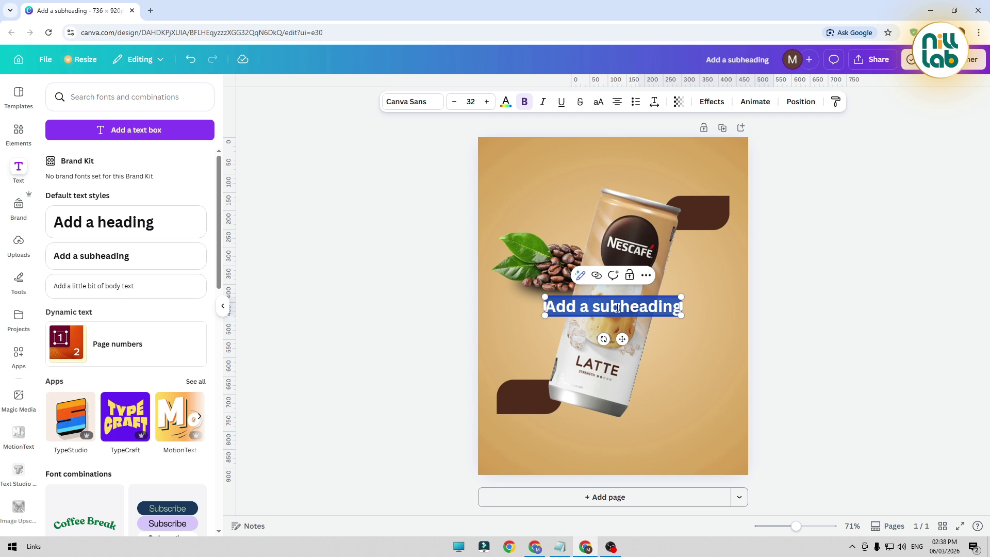
pyautogui.write('Stae')
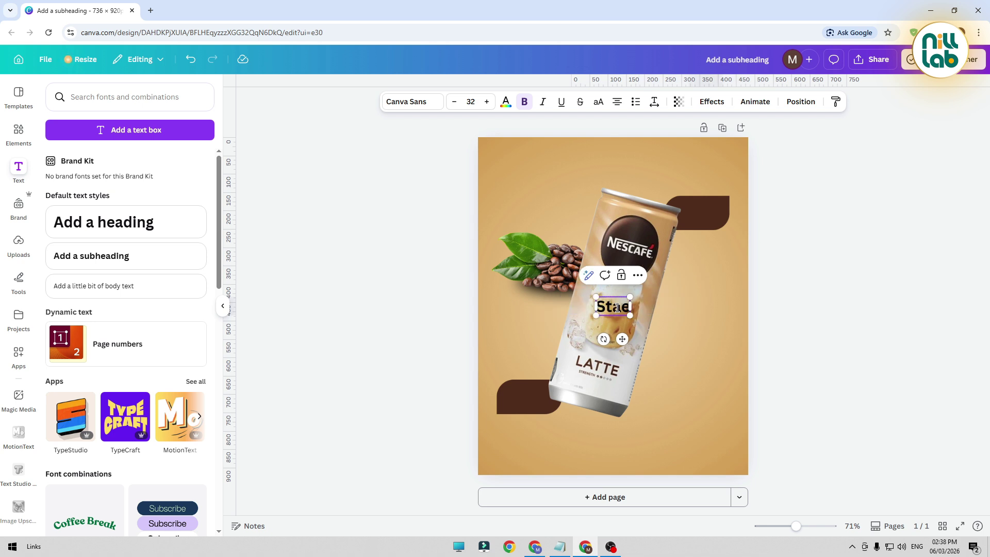
pyautogui.press('BackSpace')
pyautogui.write('rt Morning')
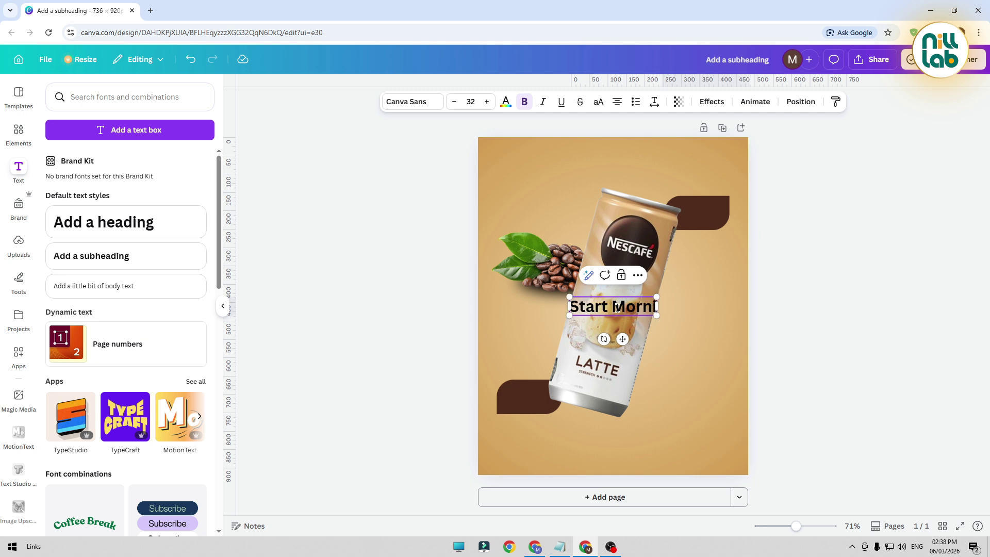
pyautogui.click(440, 277)
# Step: Move the "Start Morning" text above the can near the poster's top edge and change it to all uppercase
pyautogui.moveTo(603, 310); pyautogui.dragTo(558, 178)
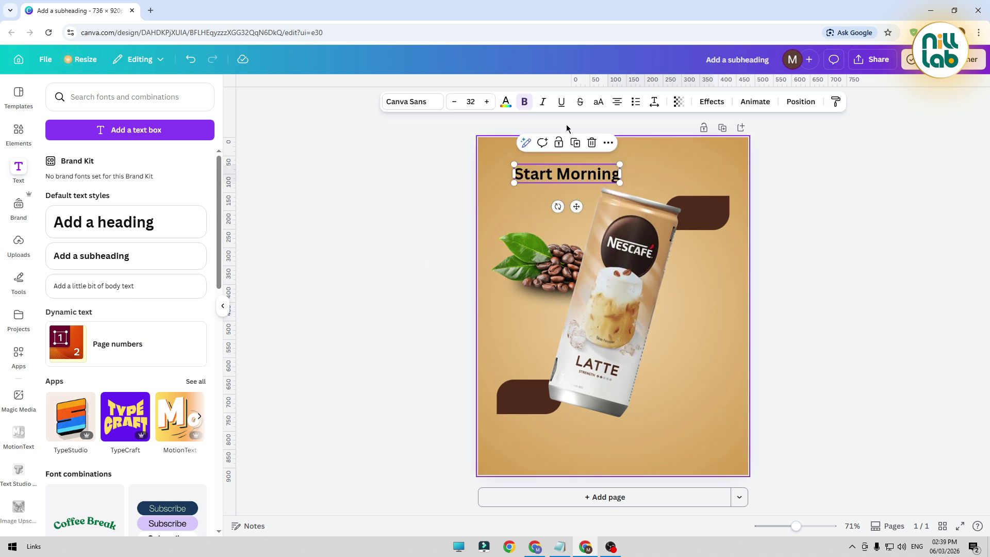
pyautogui.click(606, 105)
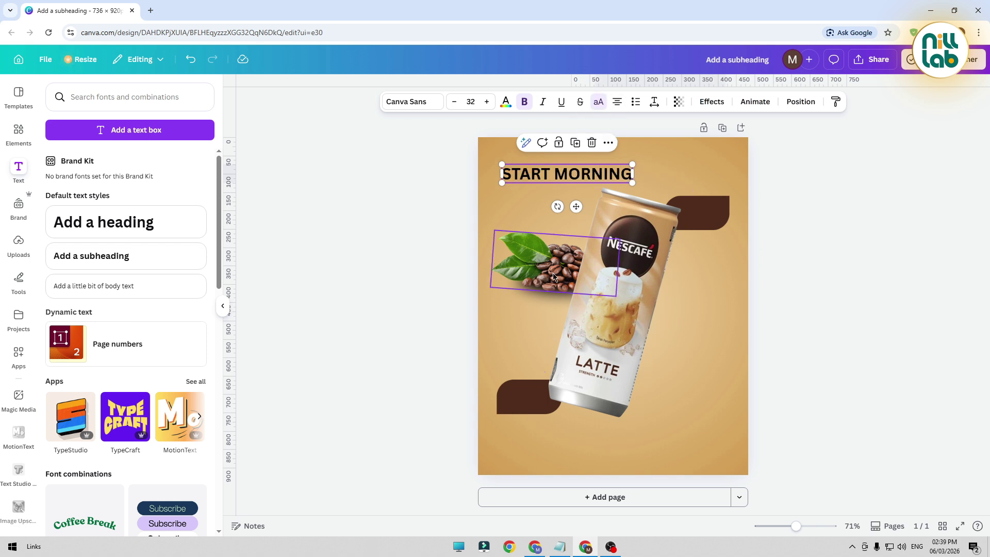
pyautogui.click(592, 173)
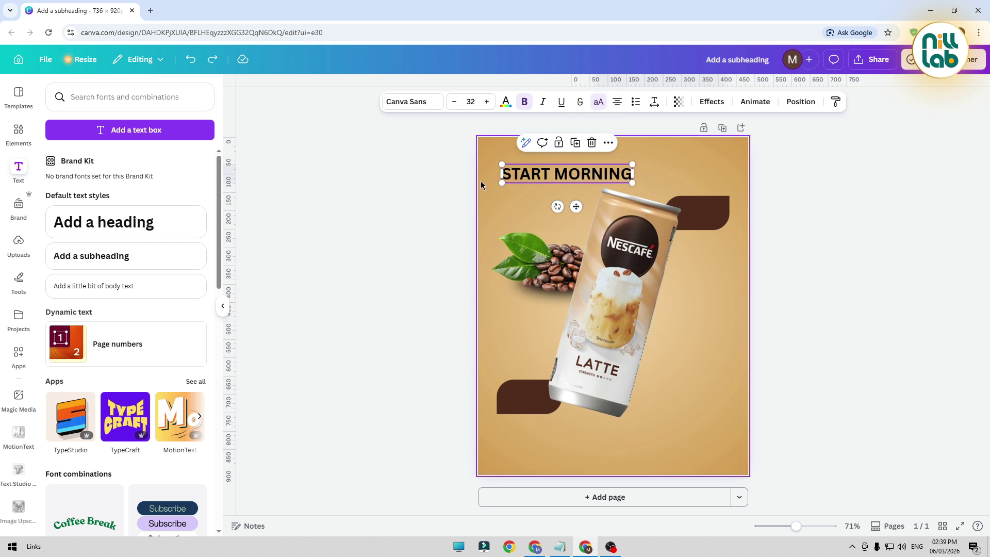
# Step: Recolor the "START MORNING" text to the document's dark gray brown #4e2c1b
pyautogui.click(505, 103)
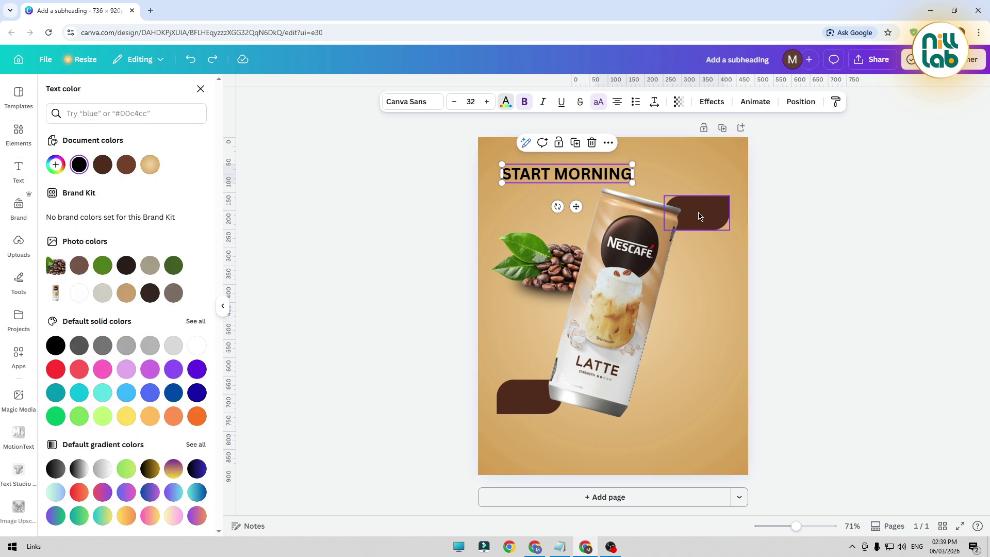
pyautogui.click(103, 164)
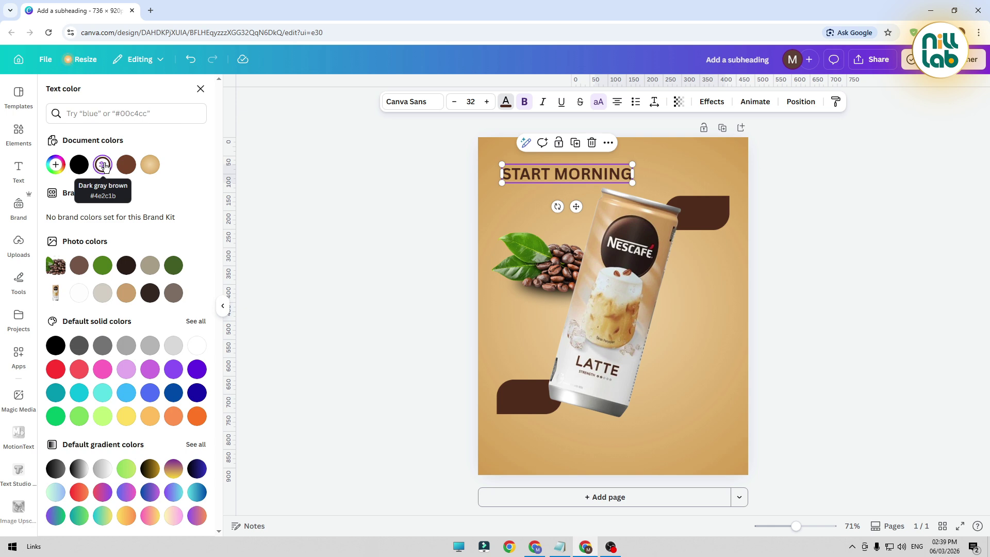
pyautogui.click(336, 204)
# Step: Set the font of the "START MORNING" text to Montserrat SemiBold
pyautogui.click(578, 182)
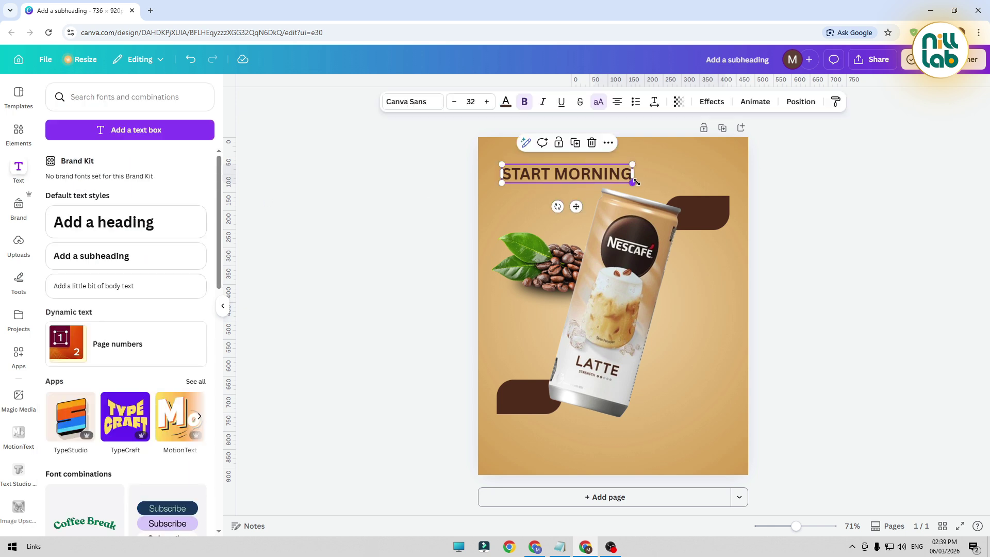
pyautogui.click(412, 102)
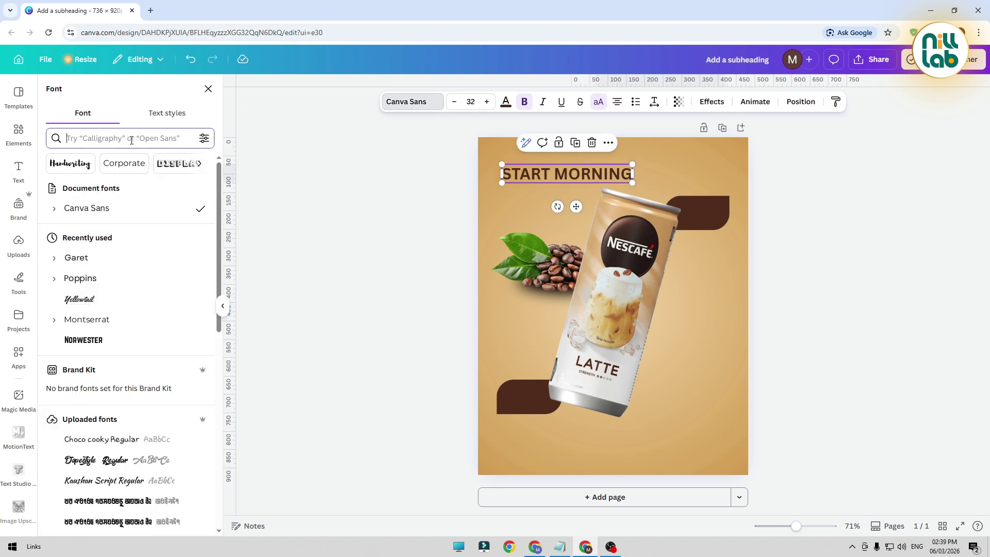
pyautogui.click(132, 140)
pyautogui.write('mont')
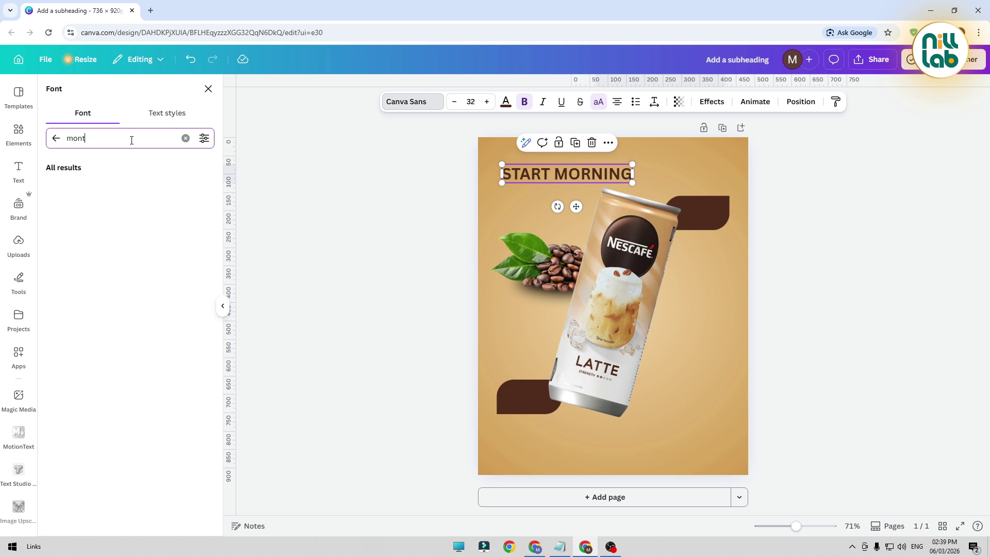
pyautogui.write('serrat')
pyautogui.click(54, 191)
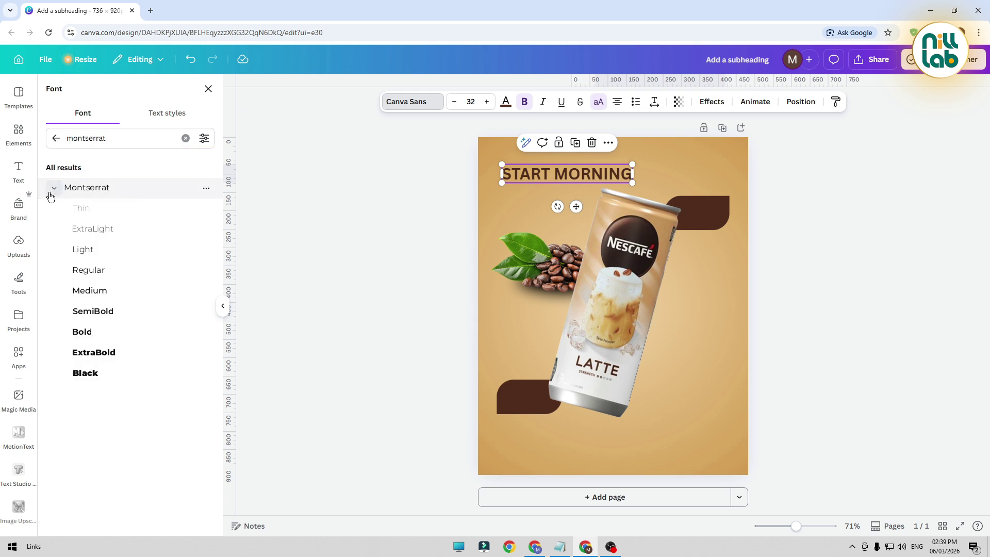
pyautogui.click(94, 319)
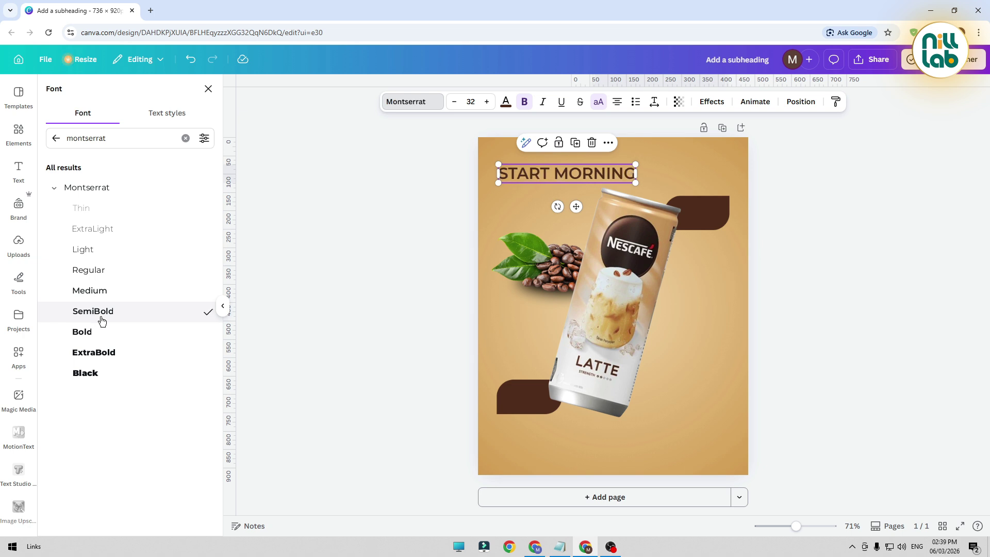
# Step: Shrink the "START MORNING" text to size 19.3 and place a duplicate of it directly below
pyautogui.moveTo(590, 181); pyautogui.dragTo(556, 187)
pyautogui.hotkey('ctrl', 'd')
# Step: Turn off uppercase on the lower "START MORNING" copy and replace its text with "With a Nescafe"
pyautogui.doubleClick(557, 188)
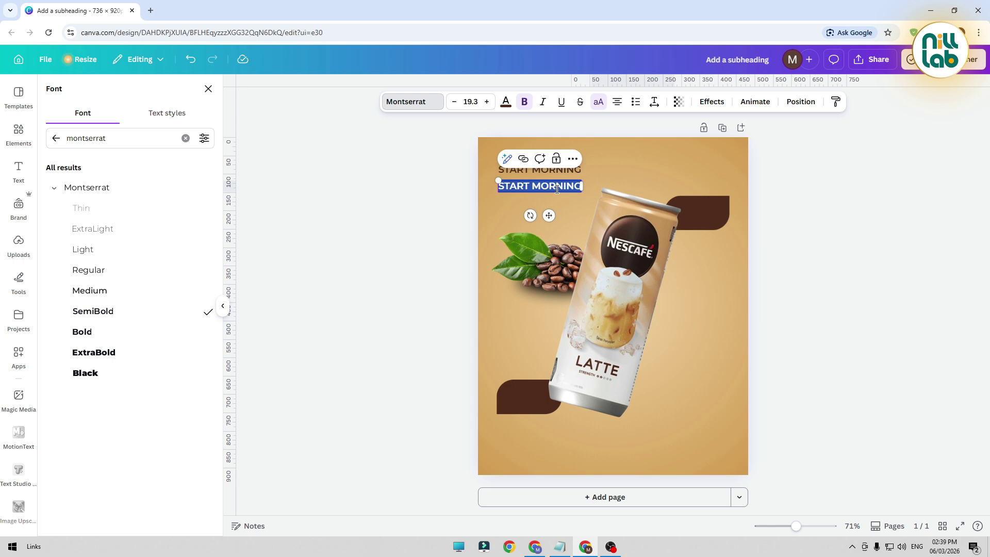
pyautogui.press('Escape')
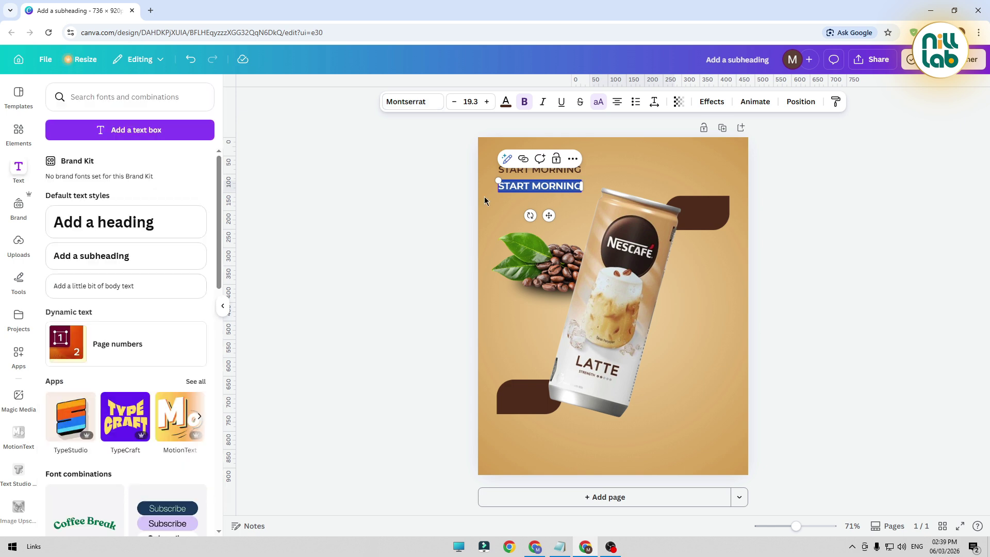
pyautogui.press('Escape')
pyautogui.click(598, 102)
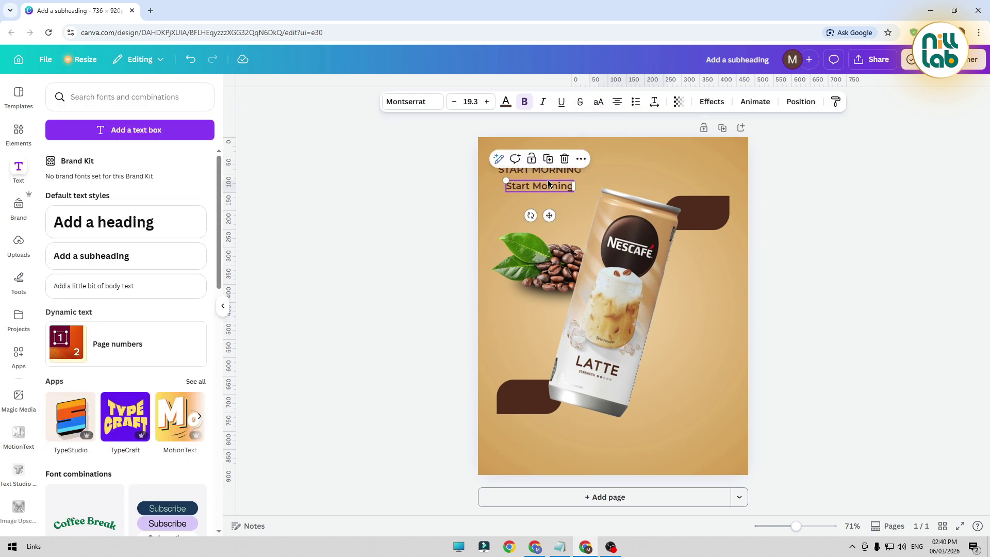
pyautogui.doubleClick(549, 184)
pyautogui.write('With')
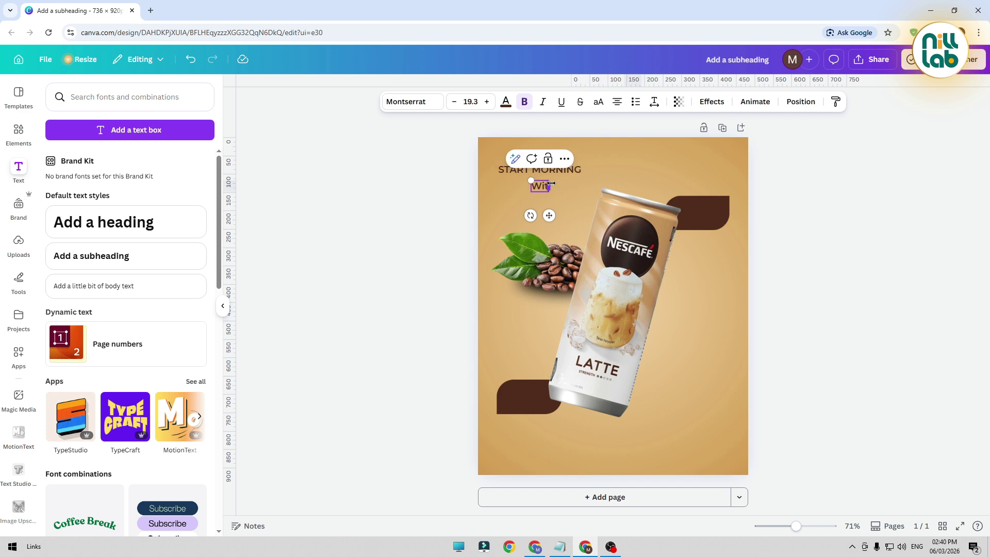
pyautogui.write(' a Nesca')
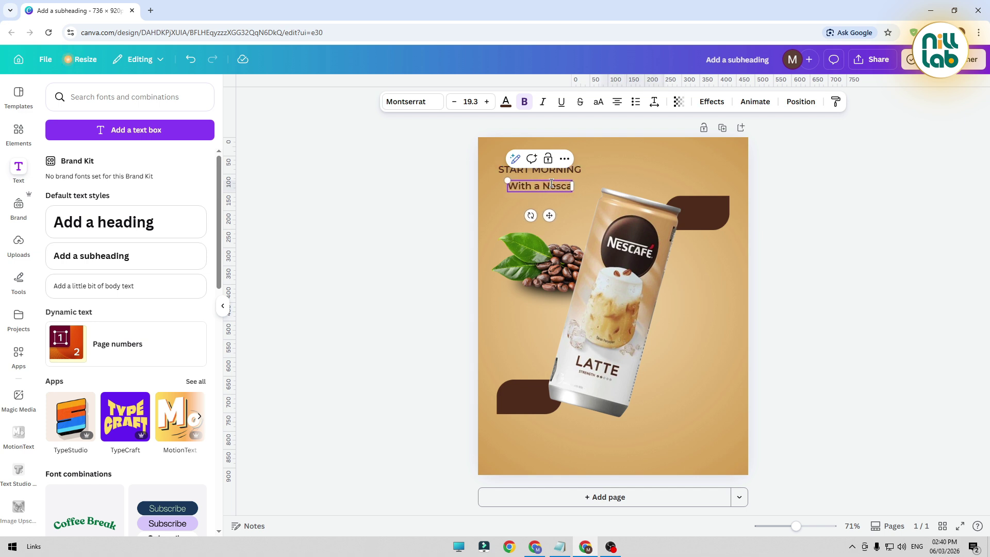
pyautogui.write('fe')
pyautogui.click(316, 281)
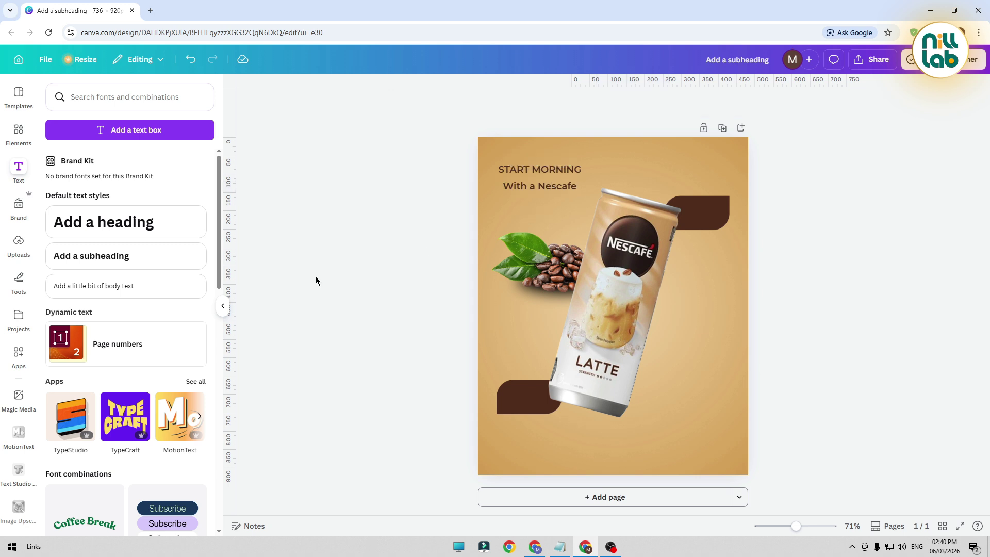
# Step: Change the "With a Nescafe" text to Montserrat Bold and left-align it close beneath the "START MORNING" line
pyautogui.click(561, 188)
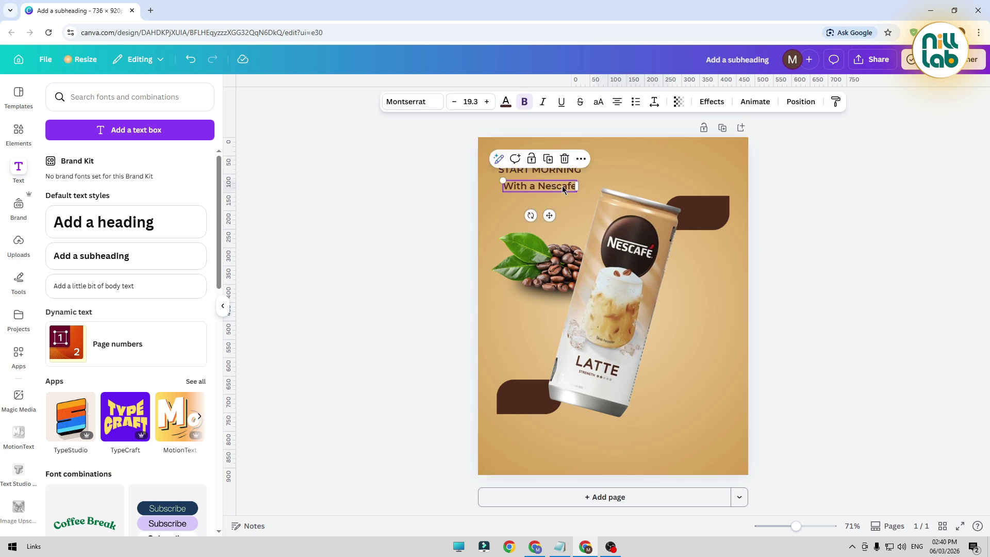
pyautogui.click(388, 106)
pyautogui.click(53, 188)
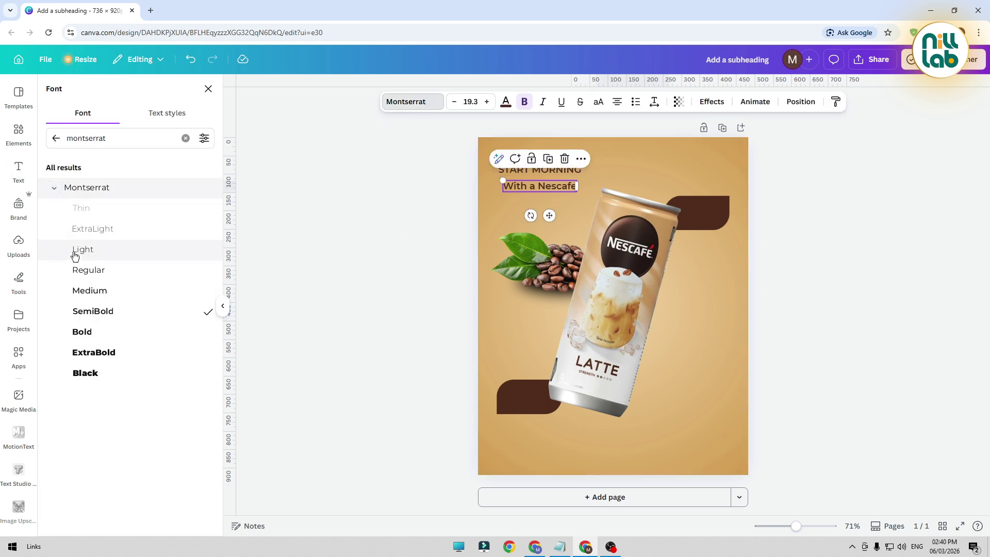
pyautogui.click(97, 331)
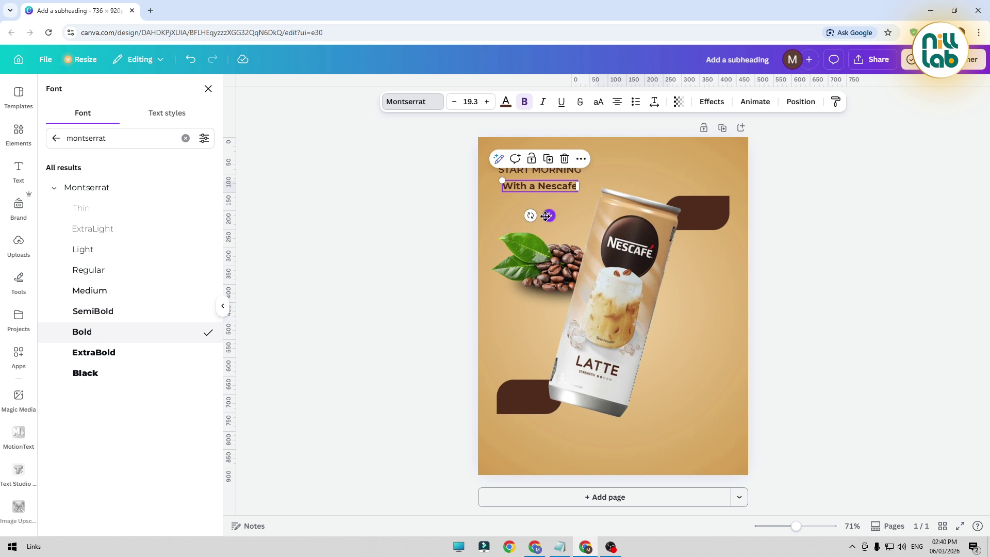
pyautogui.moveTo(548, 215); pyautogui.dragTo(542, 209)
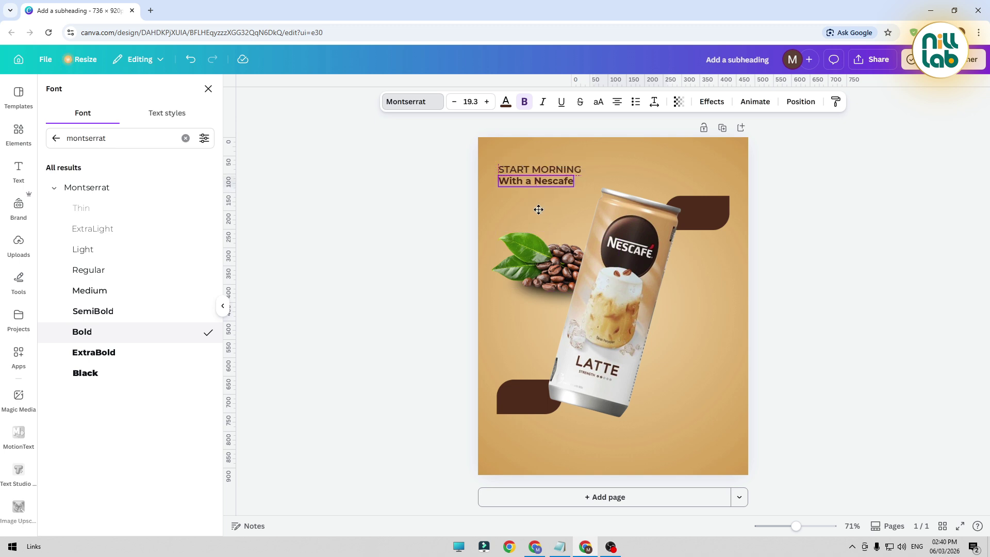
pyautogui.click(464, 210)
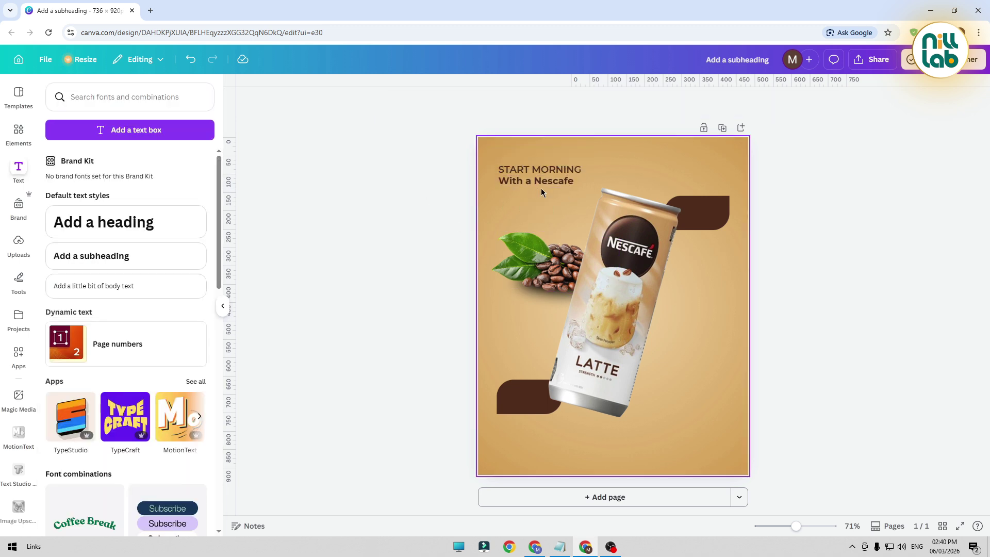
# Step: Enlarge the "With a Nescafe" line until it is wider than "START MORNING", and move "START MORNING" slightly down toward it
pyautogui.click(544, 183)
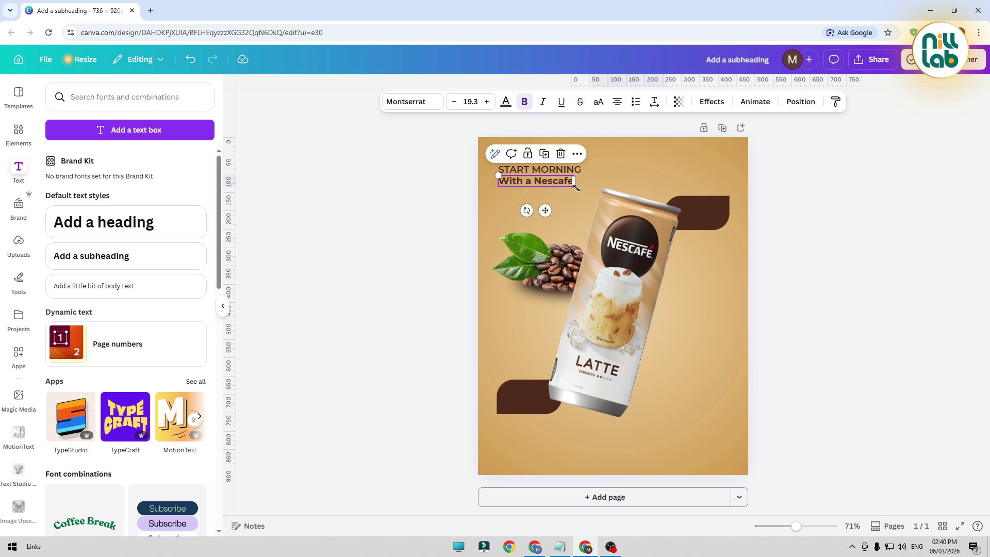
pyautogui.moveTo(573, 187); pyautogui.dragTo(599, 191)
pyautogui.click(342, 194)
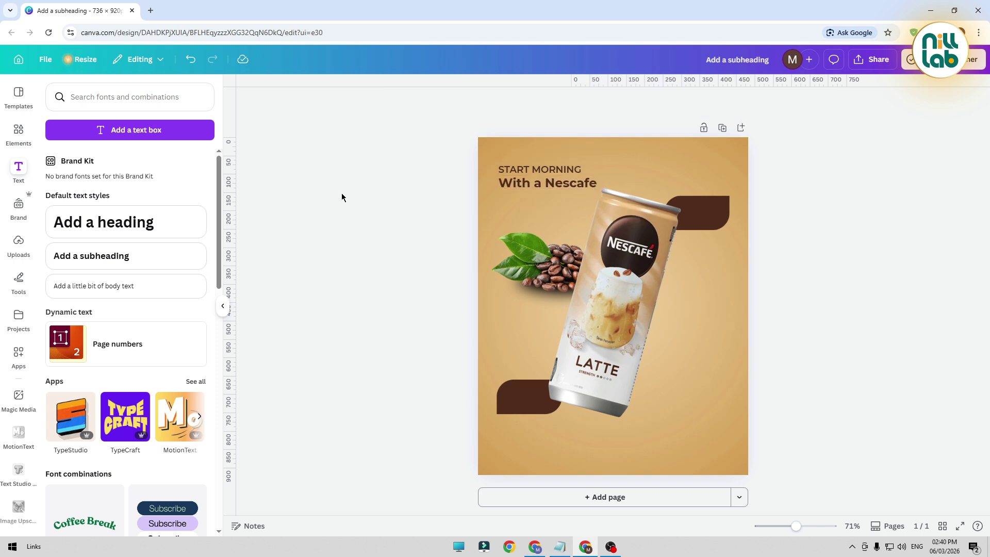
pyautogui.click(569, 166)
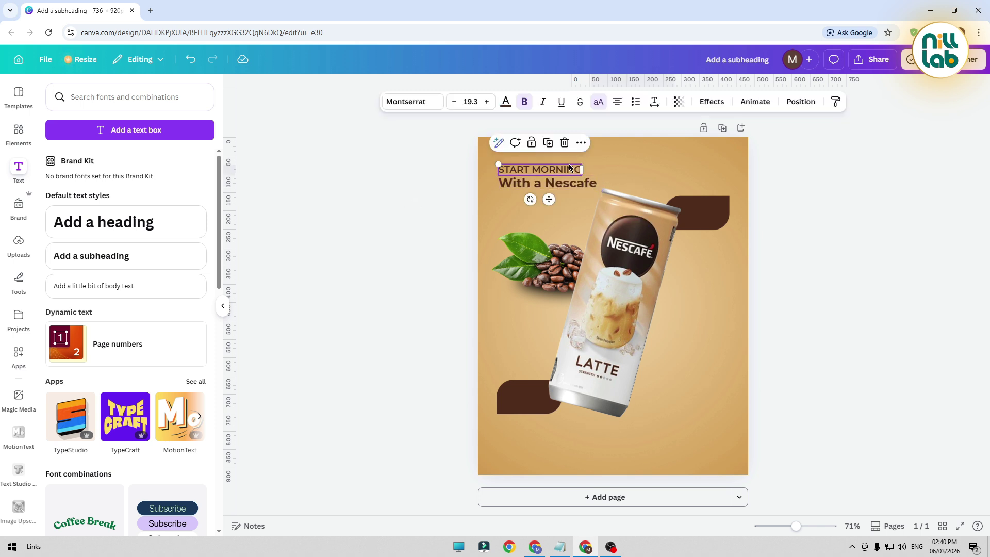
pyautogui.click(315, 222)
pyautogui.click(531, 169)
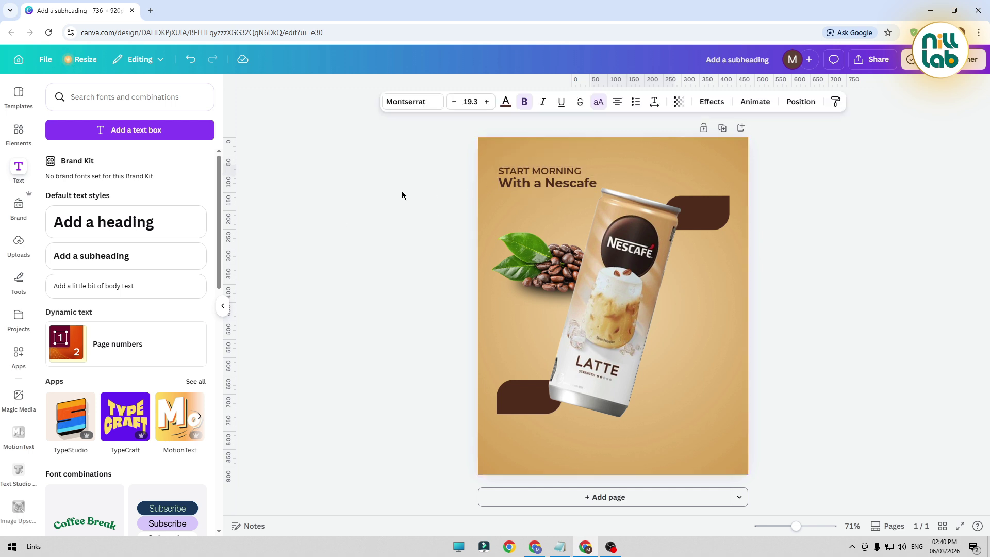
pyautogui.click(423, 181)
# Step: Select both headline lines together, shift them slightly toward the poster's upper-left corner and scale them to about 265 × 65 px
pyautogui.moveTo(464, 163); pyautogui.dragTo(528, 184)
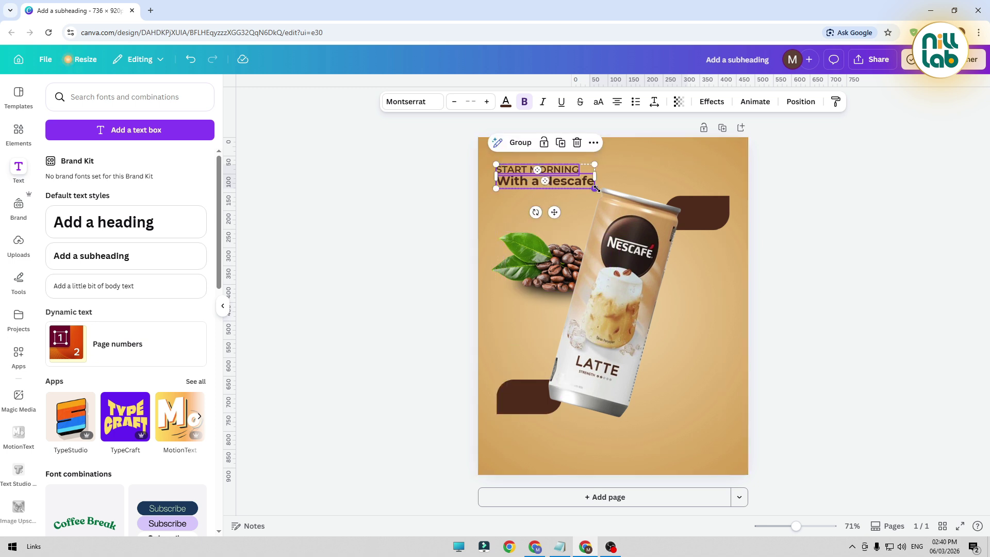
pyautogui.moveTo(597, 188); pyautogui.dragTo(593, 187)
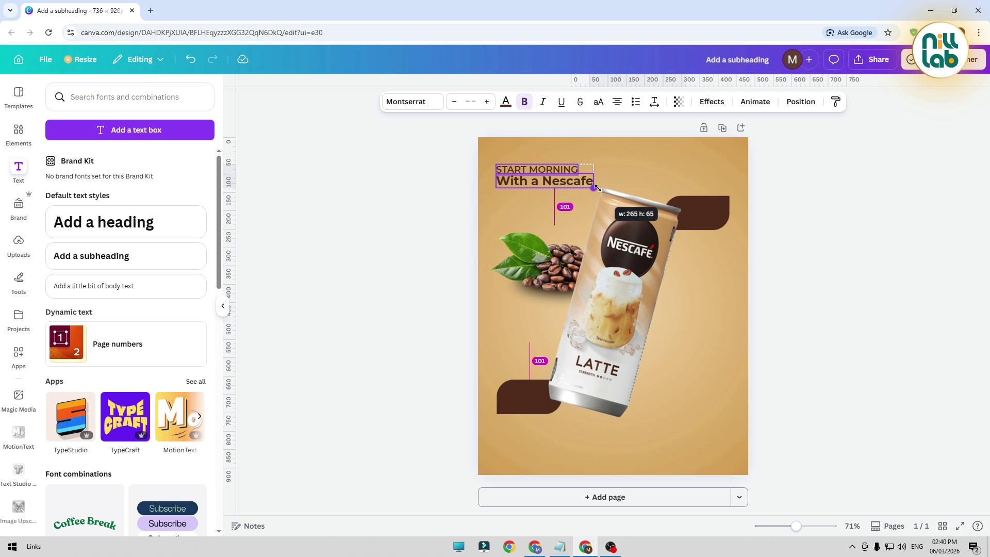
pyautogui.click(849, 221)
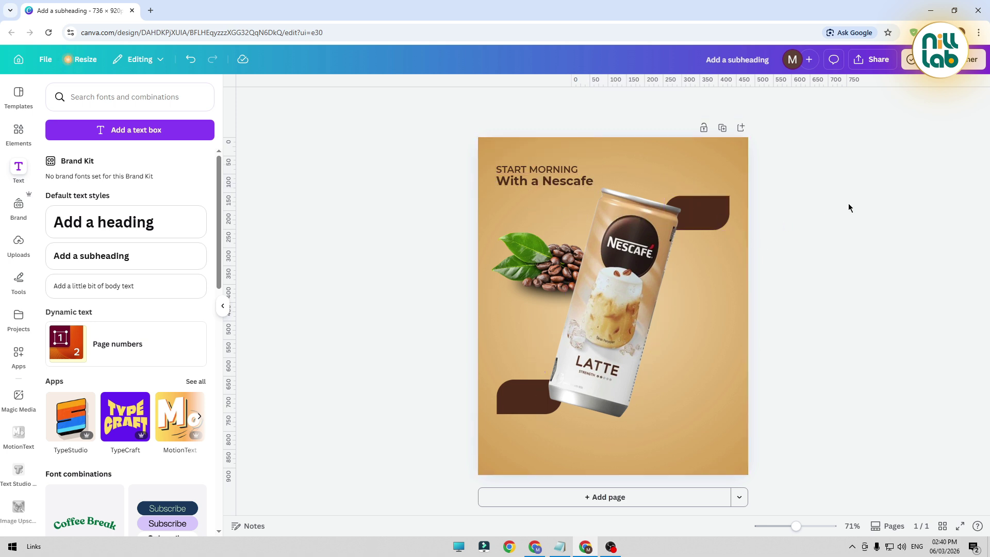
# Step: Add the uploaded Nescafé logo, shrink it and place it in the poster's upper-right corner above the brown shape
pyautogui.click(19, 242)
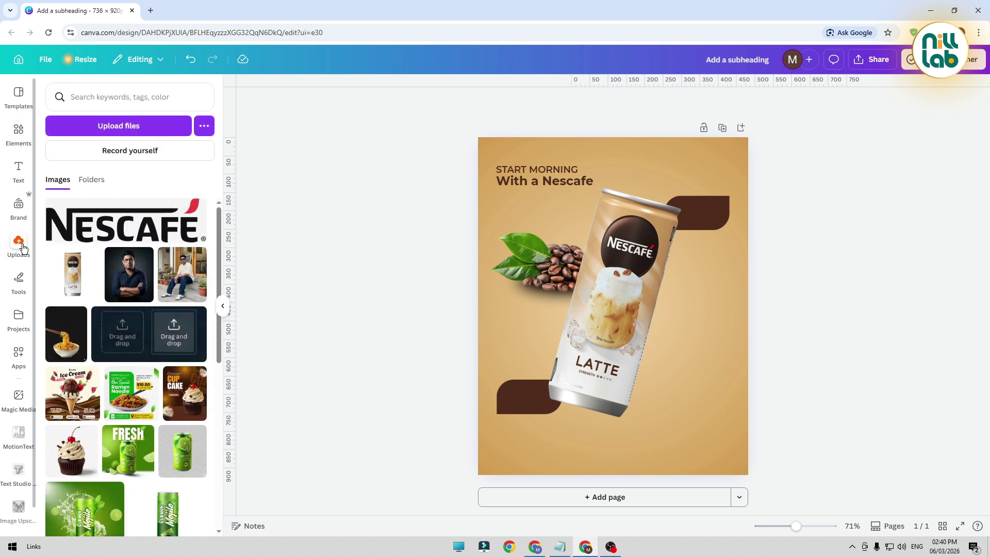
pyautogui.click(130, 229)
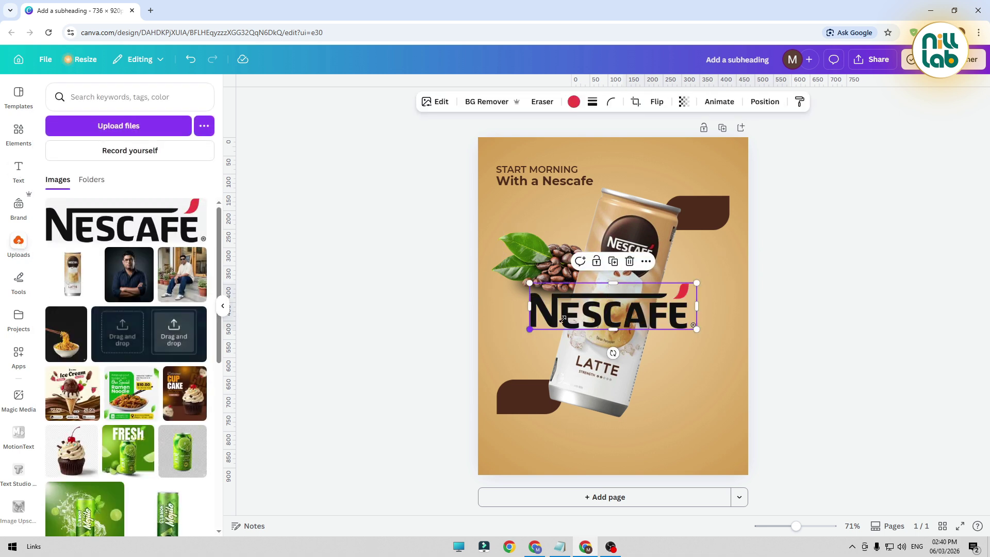
pyautogui.moveTo(563, 319); pyautogui.dragTo(711, 162)
pyautogui.press('Left')
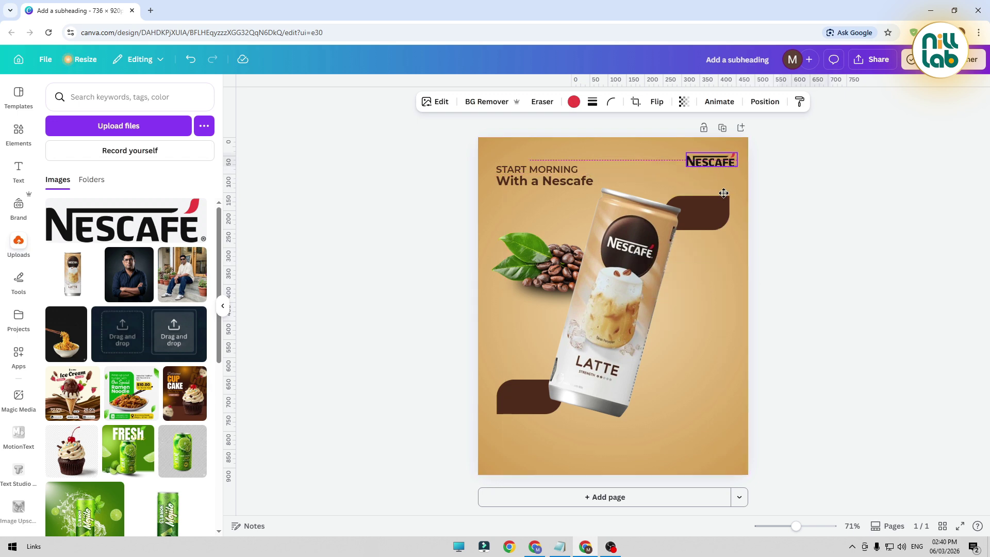
pyautogui.click(803, 193)
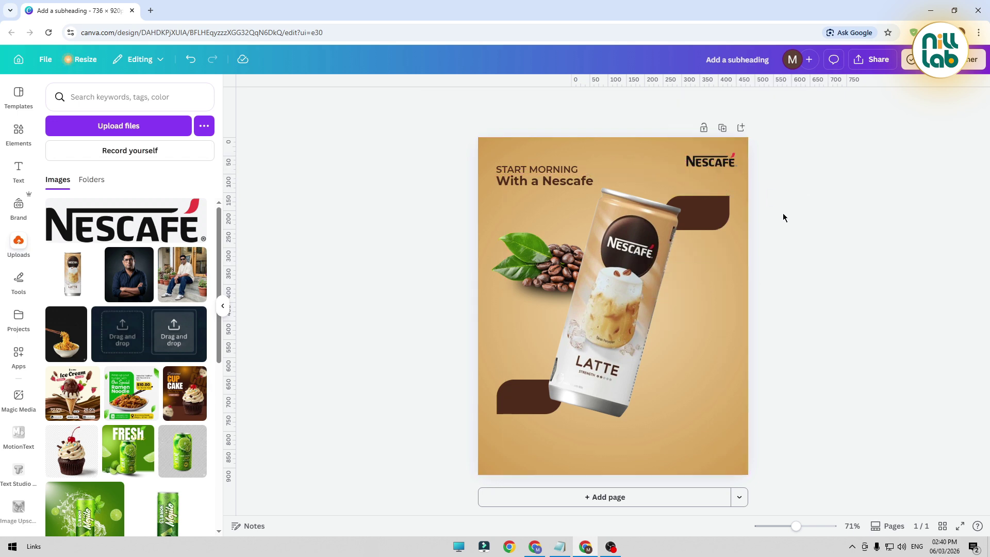
pyautogui.moveTo(718, 161); pyautogui.dragTo(709, 164)
pyautogui.click(802, 214)
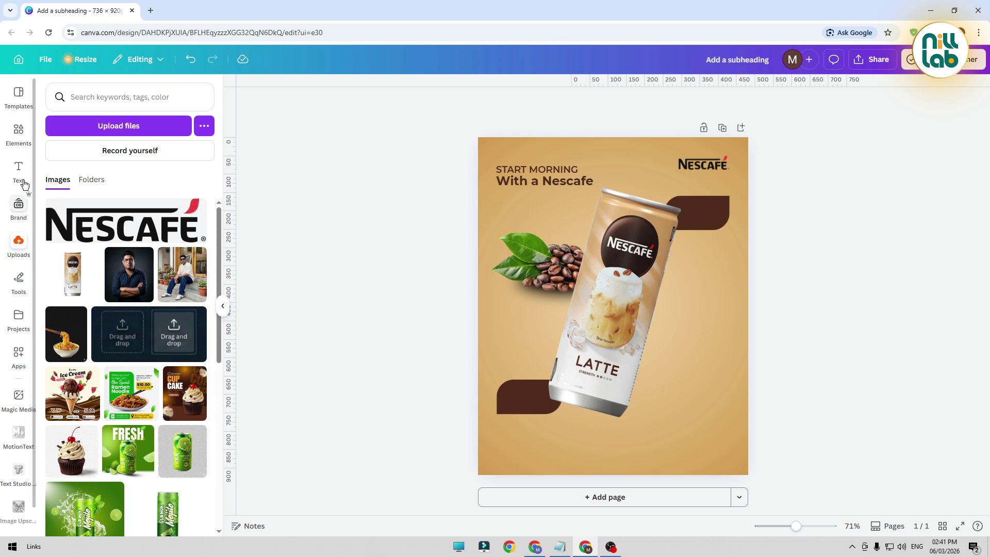
# Step: Duplicate the "With a Nescafe" text into the poster's lower-right corner and change the copy's text to "Order Now..."
pyautogui.click(535, 177)
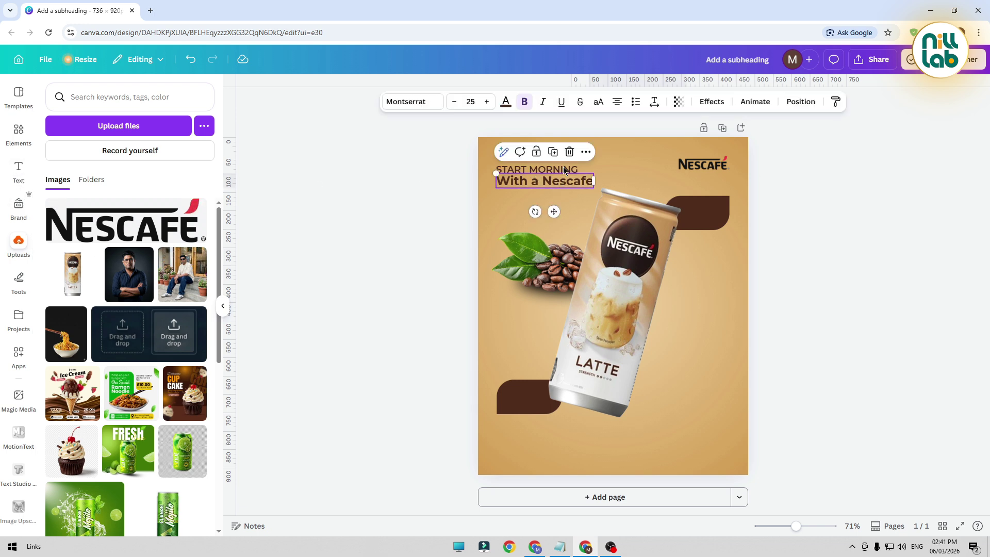
pyautogui.click(558, 157)
pyautogui.moveTo(599, 261); pyautogui.dragTo(687, 457)
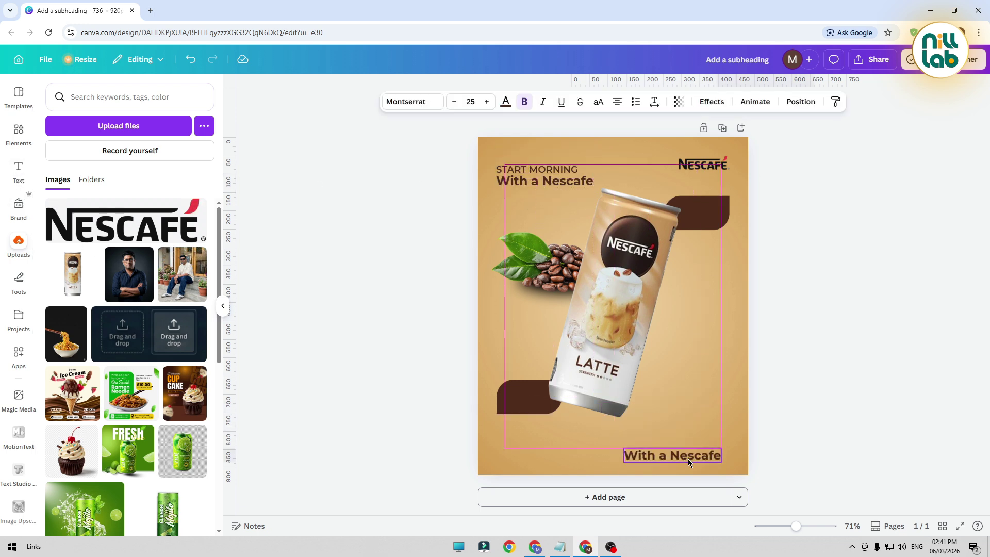
pyautogui.doubleClick(698, 454)
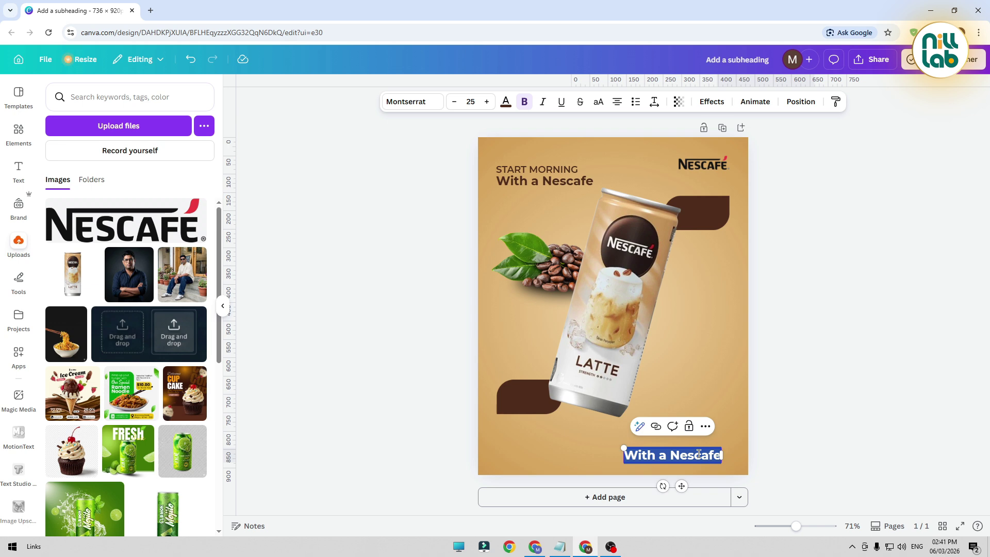
pyautogui.write('Order N')
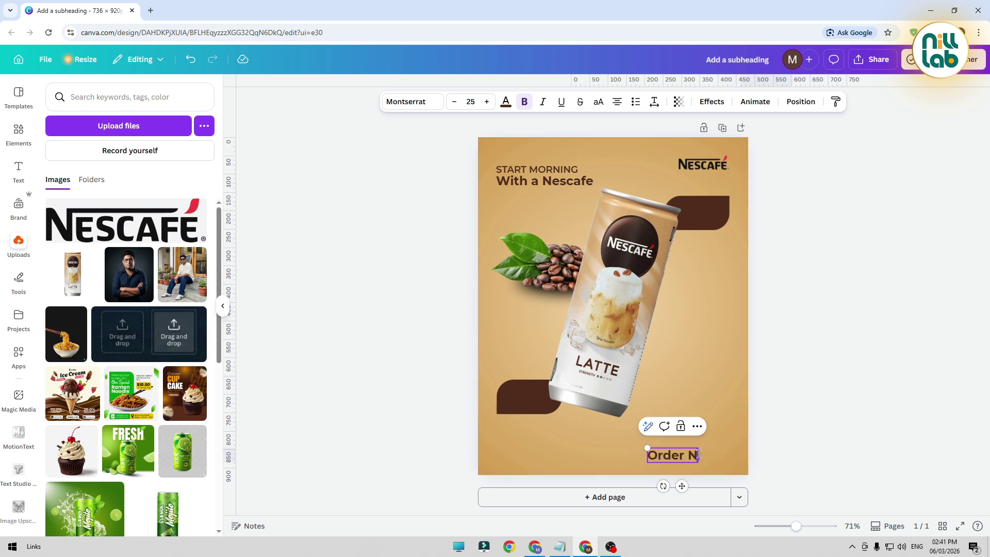
pyautogui.write('ow...')
pyautogui.click(748, 459)
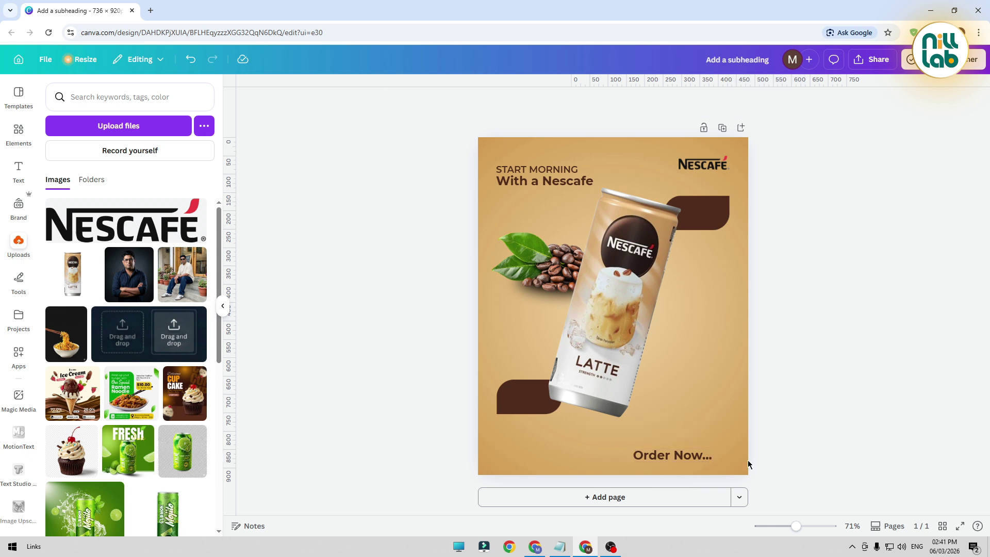
# Step: Change the "Order Now..." text's font weight to Montserrat SemiBold
pyautogui.click(689, 458)
pyautogui.click(412, 102)
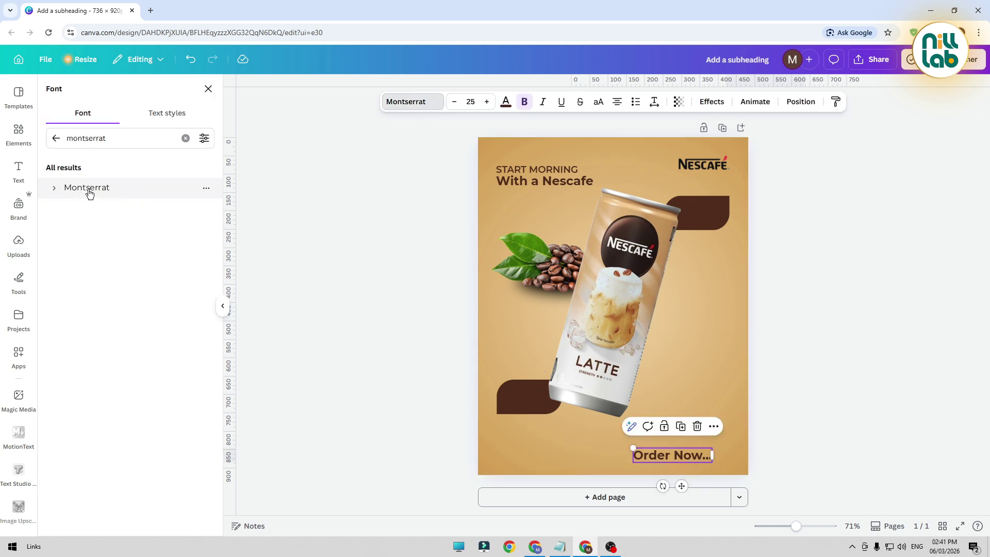
pyautogui.click(53, 188)
pyautogui.click(106, 314)
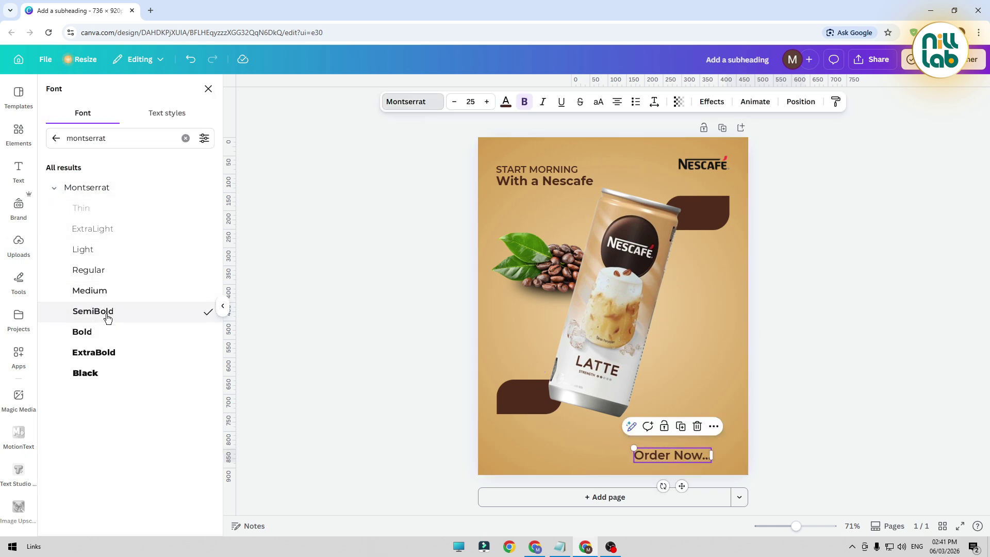
# Step: Set the "Order Now..." text to Montserrat Medium, shrink it to font size 14.1 and place it near the poster's lower-right corner
pyautogui.click(101, 292)
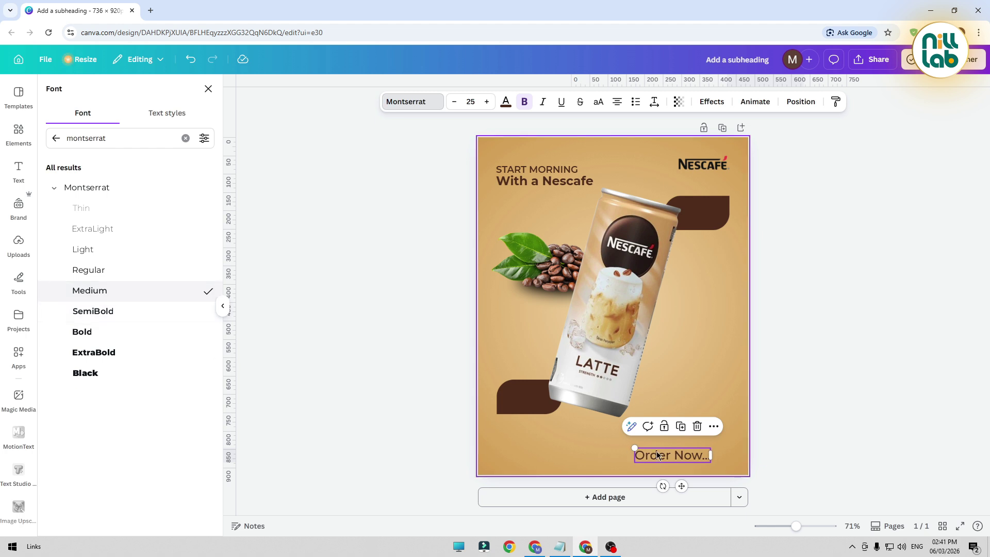
pyautogui.moveTo(688, 454)
pyautogui.mouseDown()
pyautogui.moveTo(699, 452)
pyautogui.moveTo(664, 450)
pyautogui.moveTo(679, 452)
pyautogui.mouseUp()
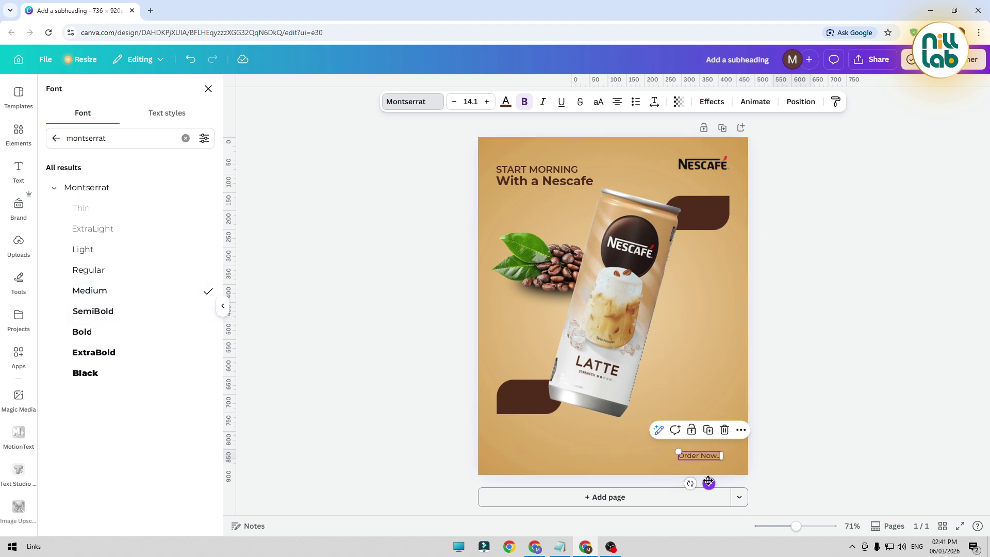
pyautogui.moveTo(709, 482); pyautogui.dragTo(717, 474)
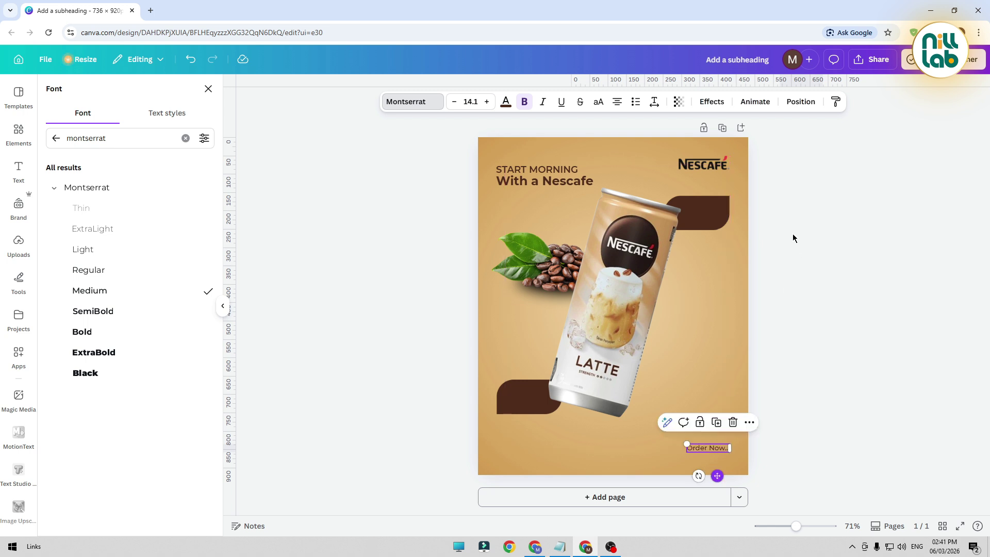
pyautogui.click(818, 385)
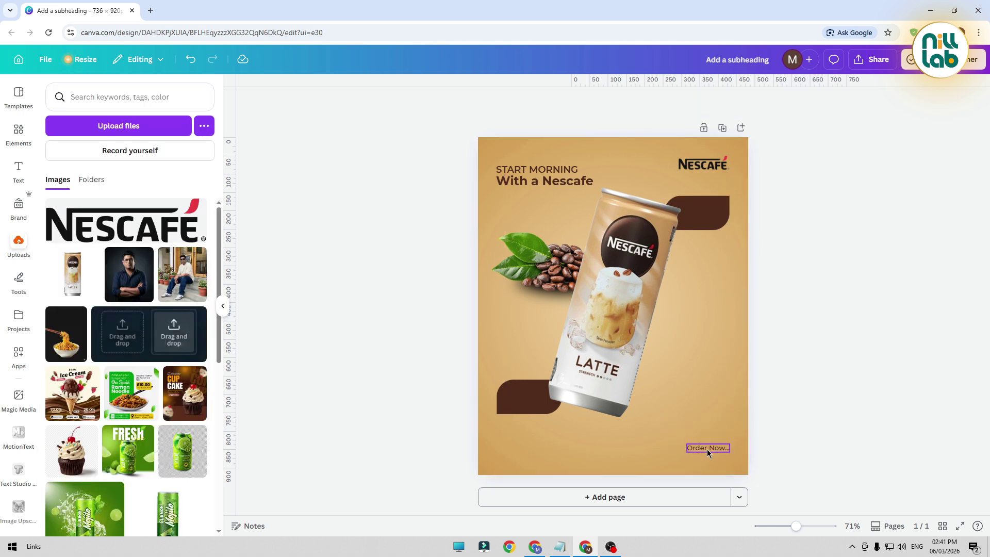
pyautogui.click(707, 450)
pyautogui.moveTo(709, 448)
pyautogui.mouseDown()
pyautogui.moveTo(715, 457)
pyautogui.moveTo(701, 462)
pyautogui.mouseUp()
pyautogui.doubleClick(701, 462)
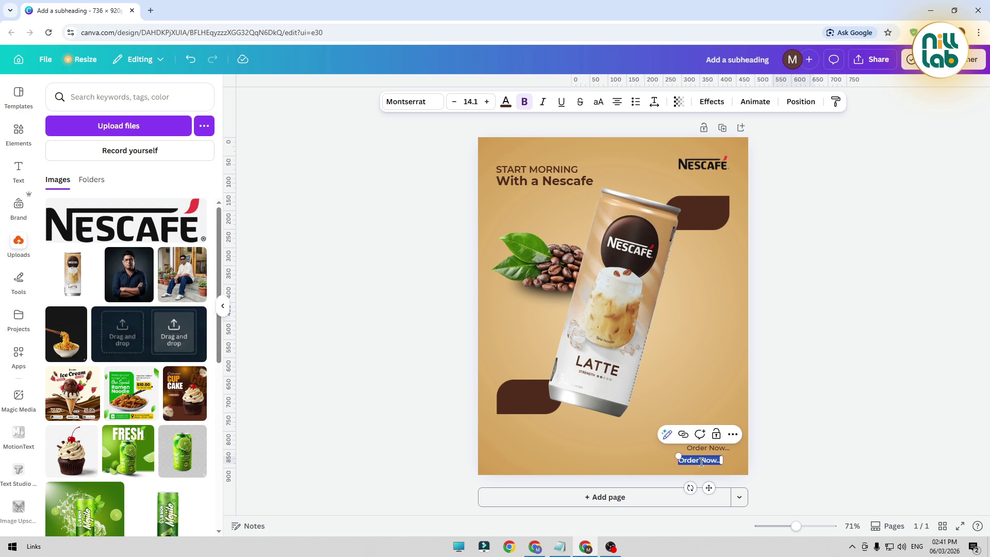
pyautogui.write('www')
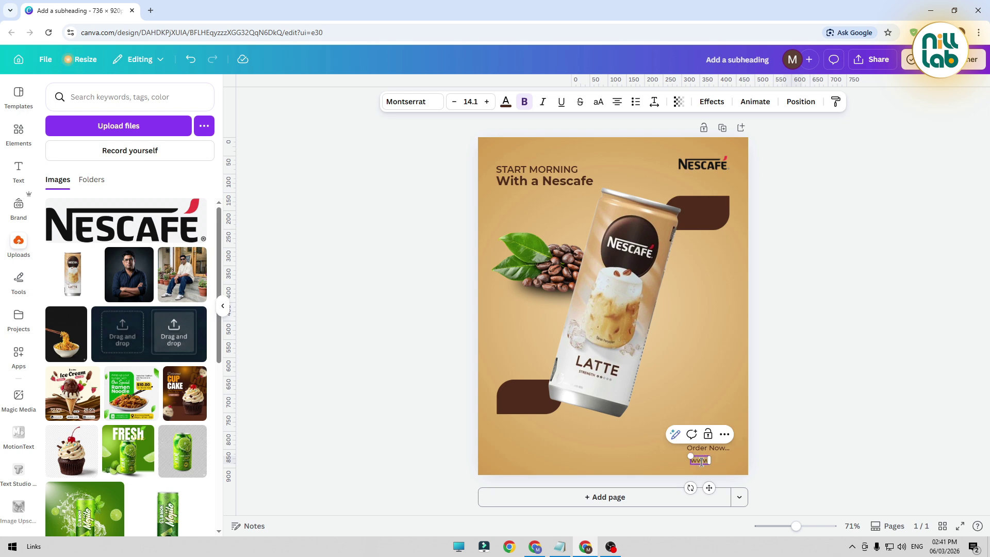
pyautogui.write('.website.com')
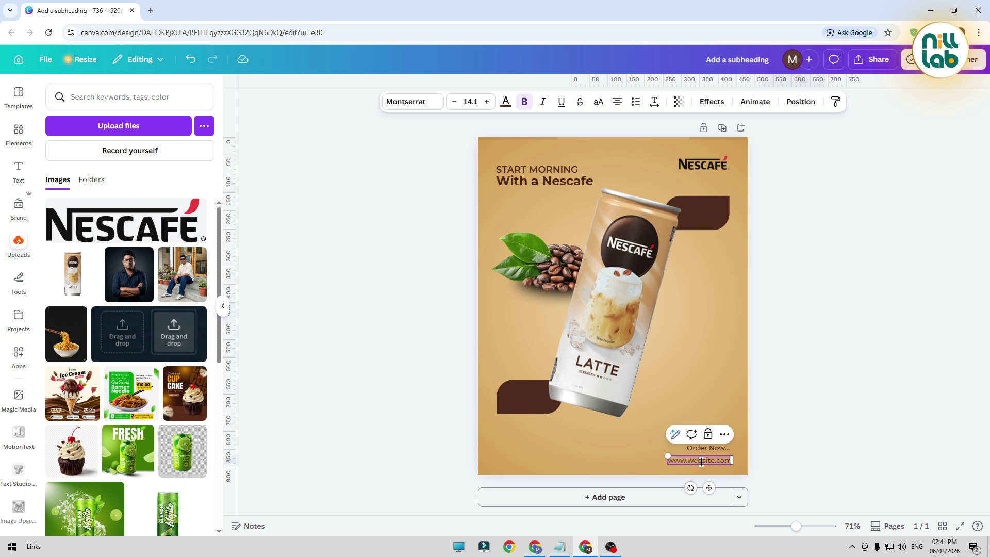
pyautogui.click(800, 447)
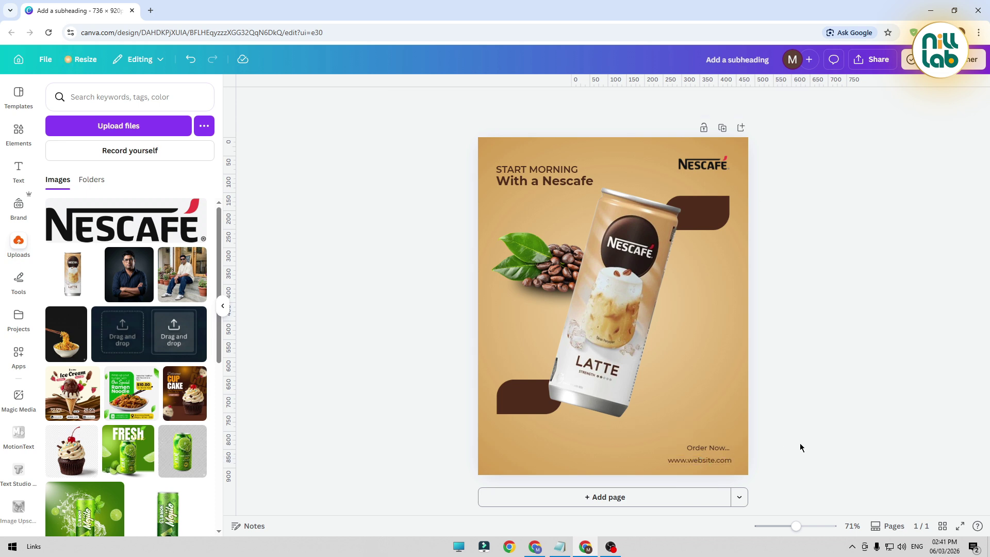
pyautogui.click(718, 464)
pyautogui.click(410, 101)
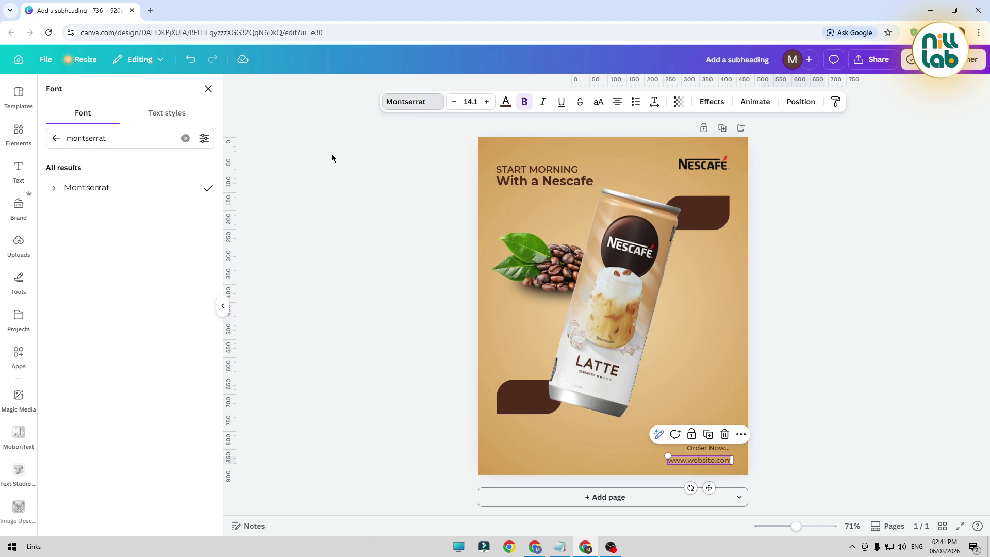
pyautogui.click(56, 189)
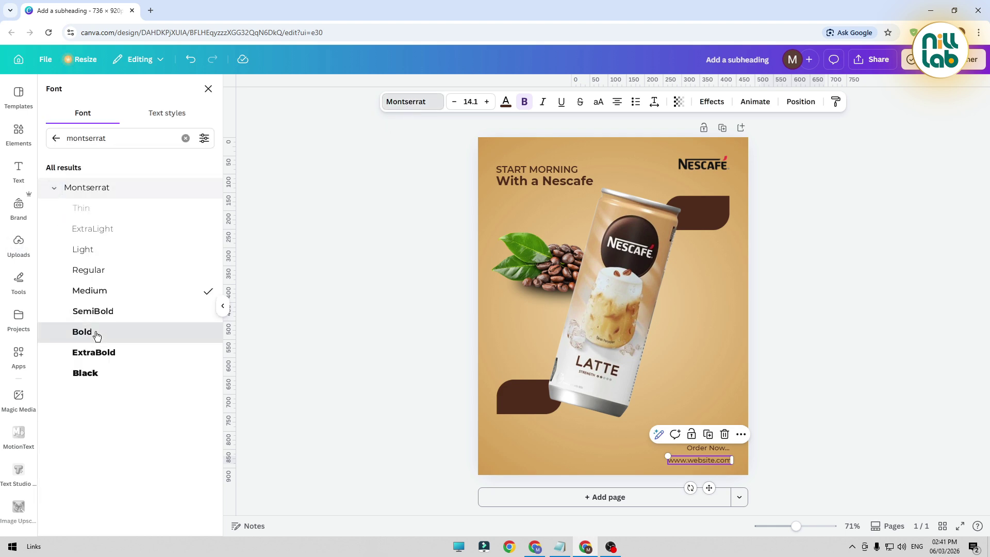
pyautogui.click(78, 333)
pyautogui.moveTo(709, 488); pyautogui.dragTo(703, 482)
pyautogui.click(837, 439)
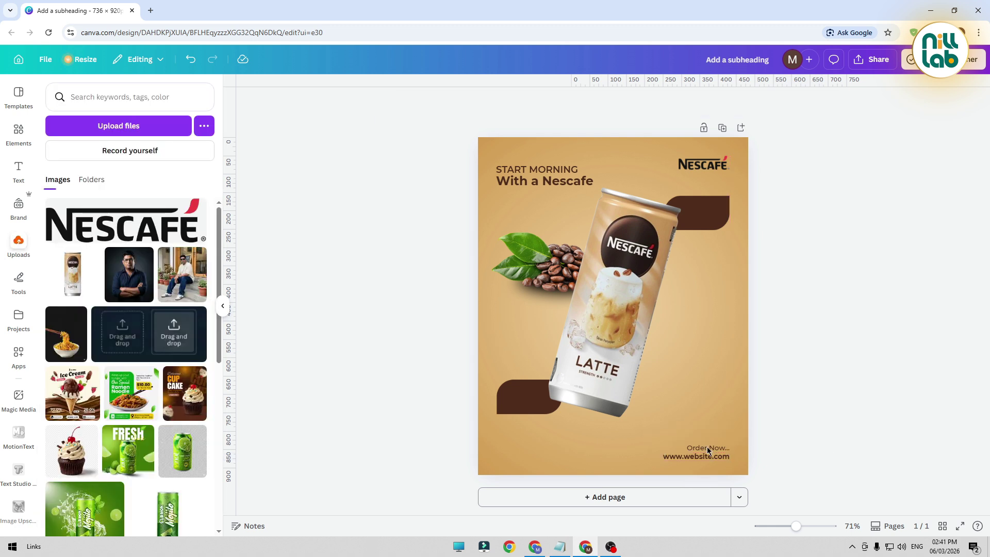
pyautogui.moveTo(658, 439); pyautogui.dragTo(730, 462)
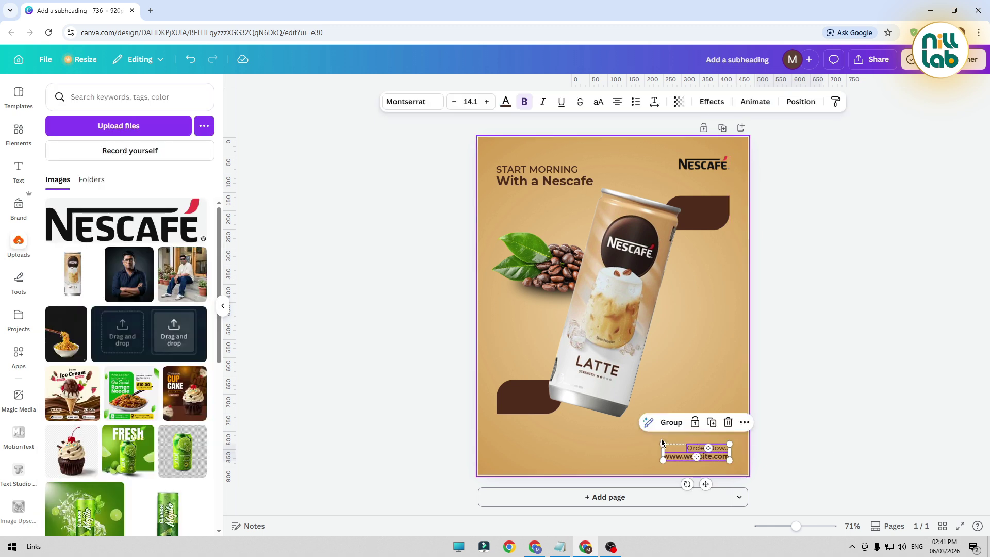
pyautogui.moveTo(663, 442); pyautogui.dragTo(640, 439)
pyautogui.click(878, 404)
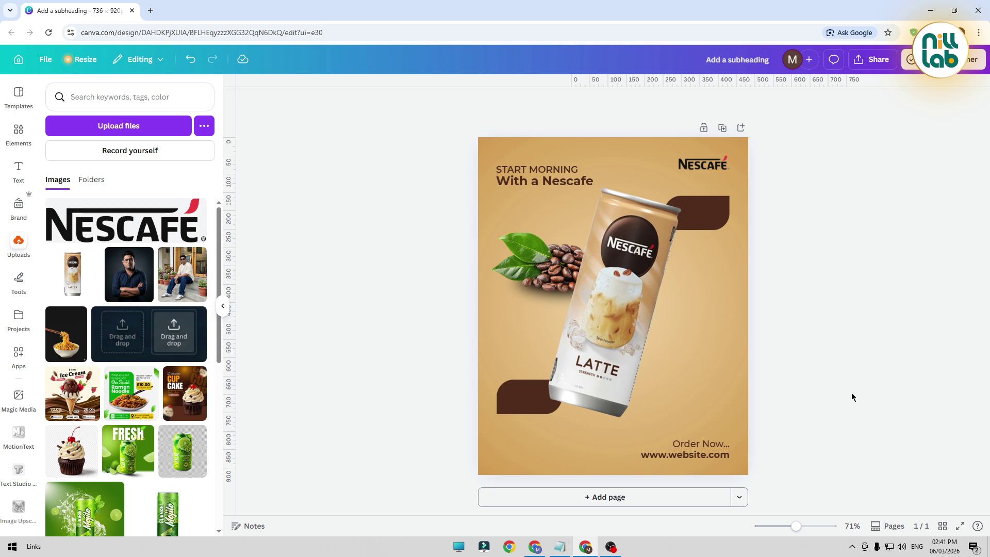
# Step: Duplicate the "With a Nescafe" text over the coffee beans and set the copy's color to #DFB374 from the Notepad notes
pyautogui.click(552, 178)
pyautogui.moveTo(552, 178); pyautogui.dragTo(562, 264)
pyautogui.click(505, 103)
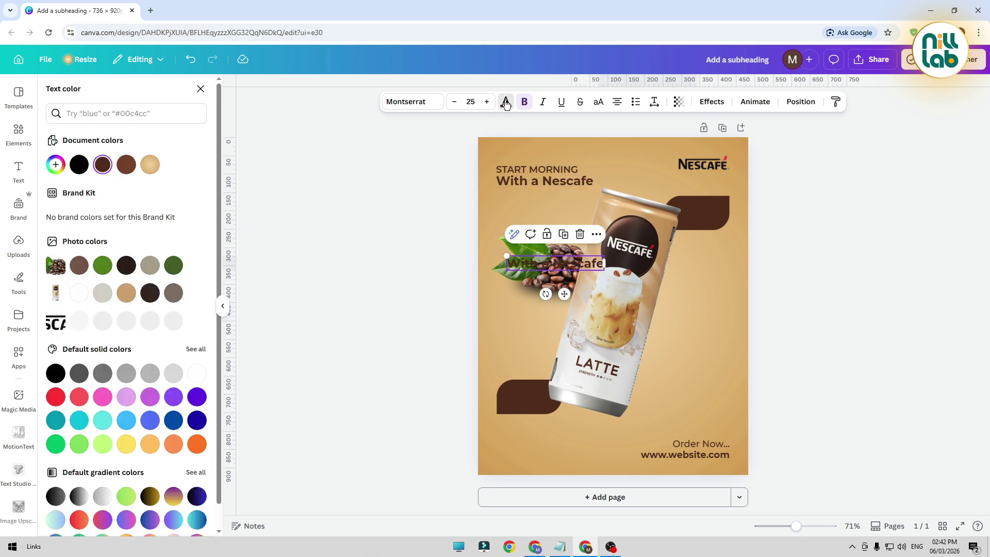
pyautogui.hotkey('alt', 'Tab')
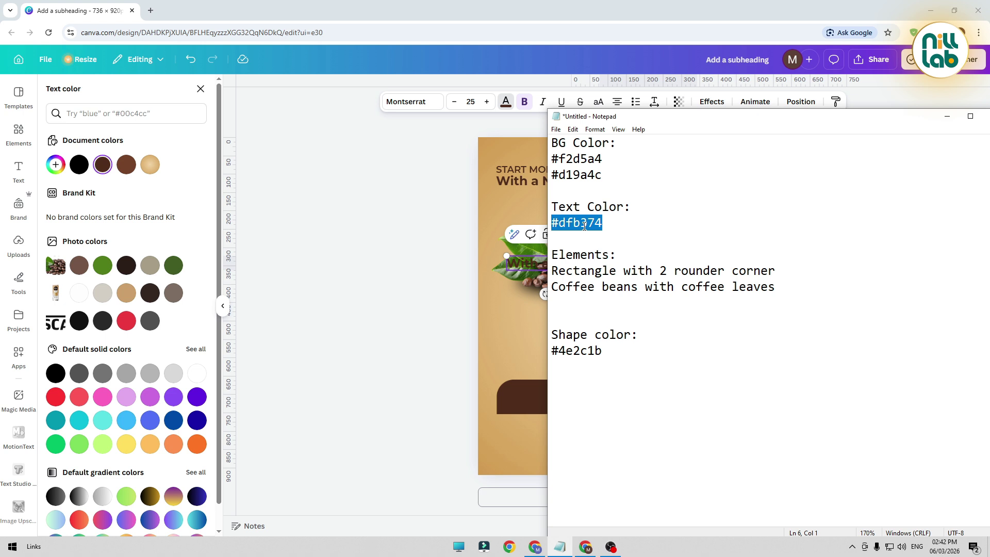
pyautogui.click(55, 164)
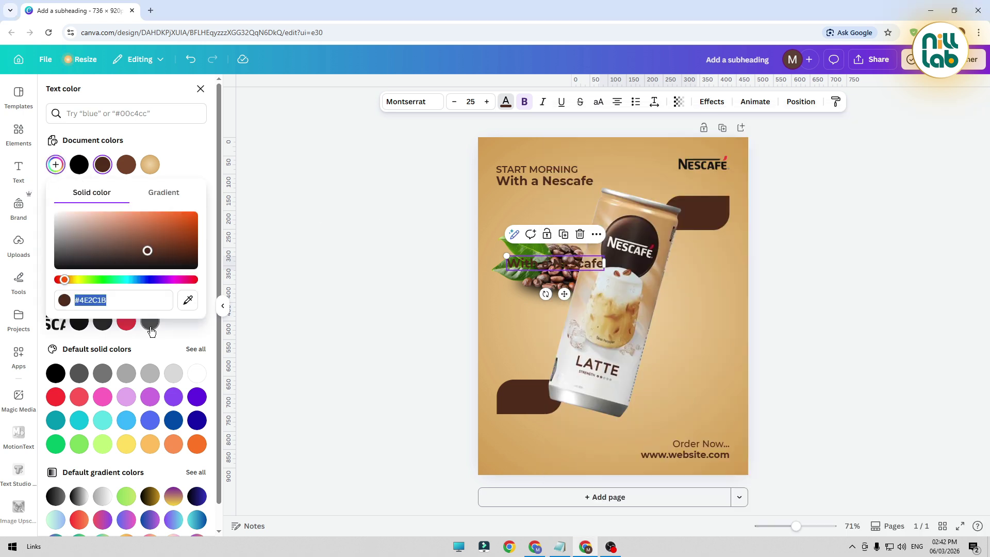
pyautogui.write('#DFB374')
pyautogui.click(402, 276)
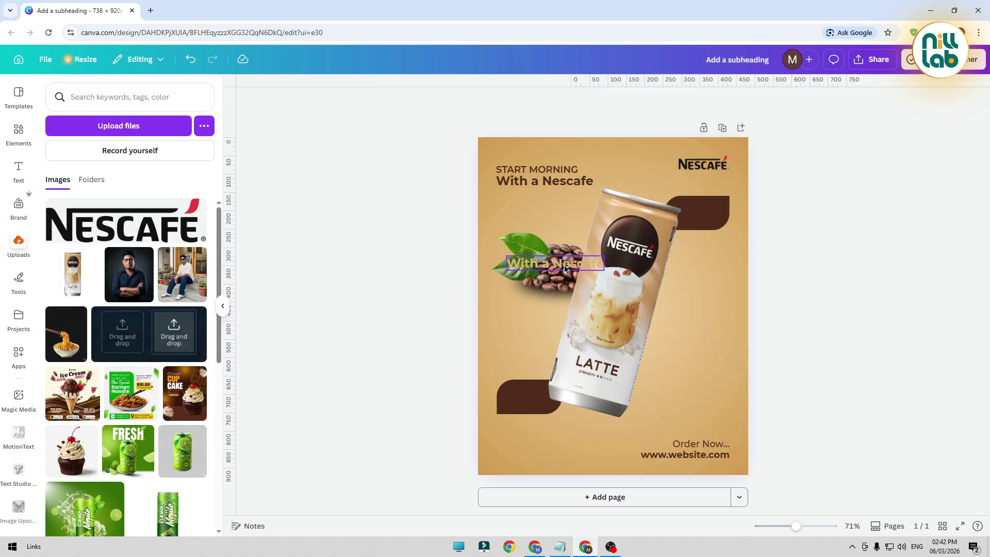
# Step: Move the light-colored "With a Nescafe" copy onto the lower-left brown shape and change its text to "25$"
pyautogui.moveTo(560, 380); pyautogui.dragTo(559, 382)
pyautogui.doubleClick(558, 388)
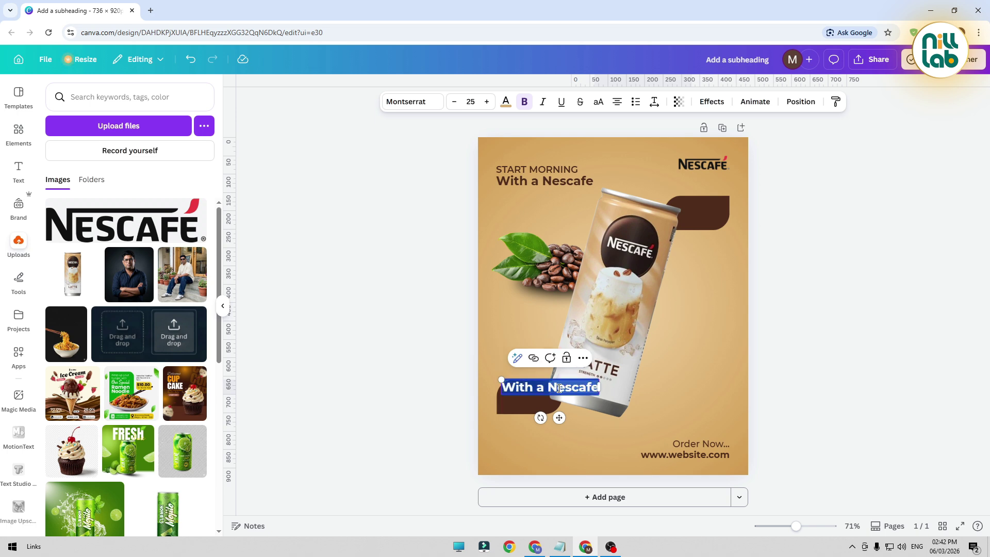
pyautogui.write('25')
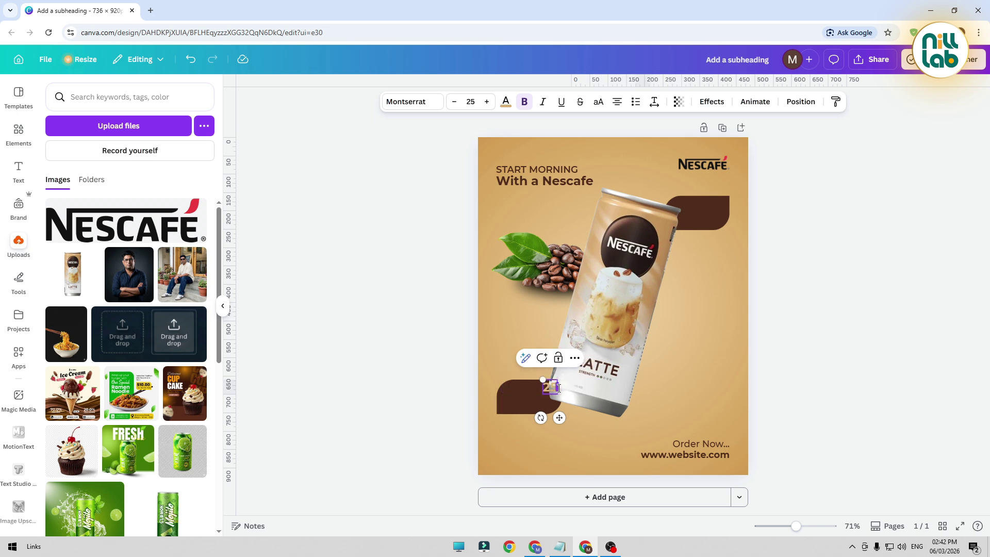
pyautogui.write('%')
pyautogui.click(435, 293)
pyautogui.click(548, 393)
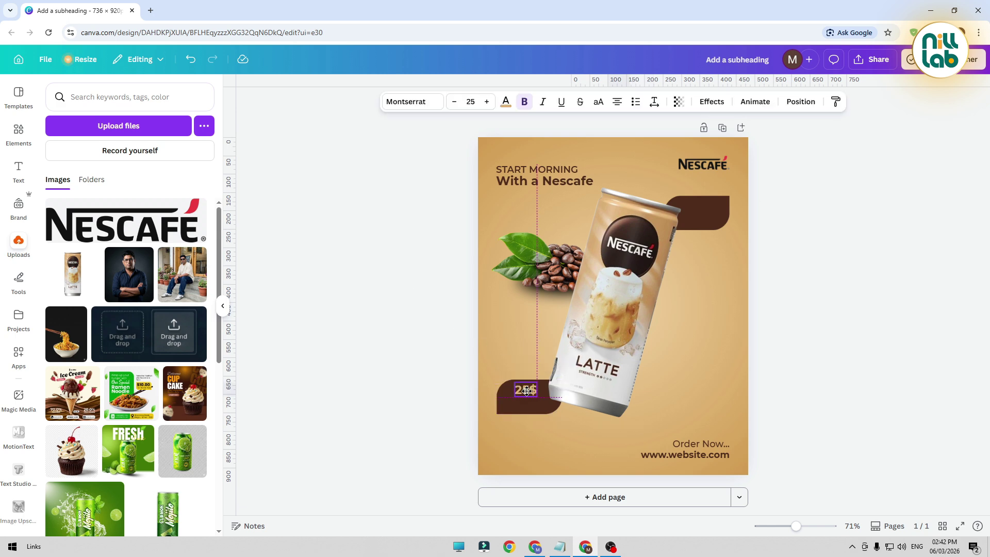
# Step: Enlarge the "25$" text to font size 26.7 and position it in the upper middle of the brown shape
pyautogui.moveTo(797, 526); pyautogui.dragTo(807, 527)
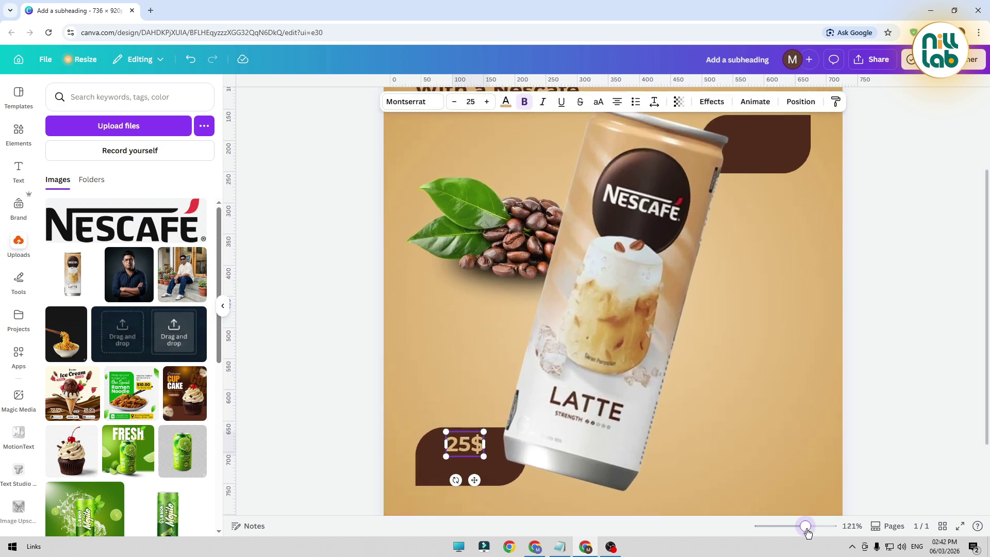
pyautogui.scroll(-3, 527, 397)
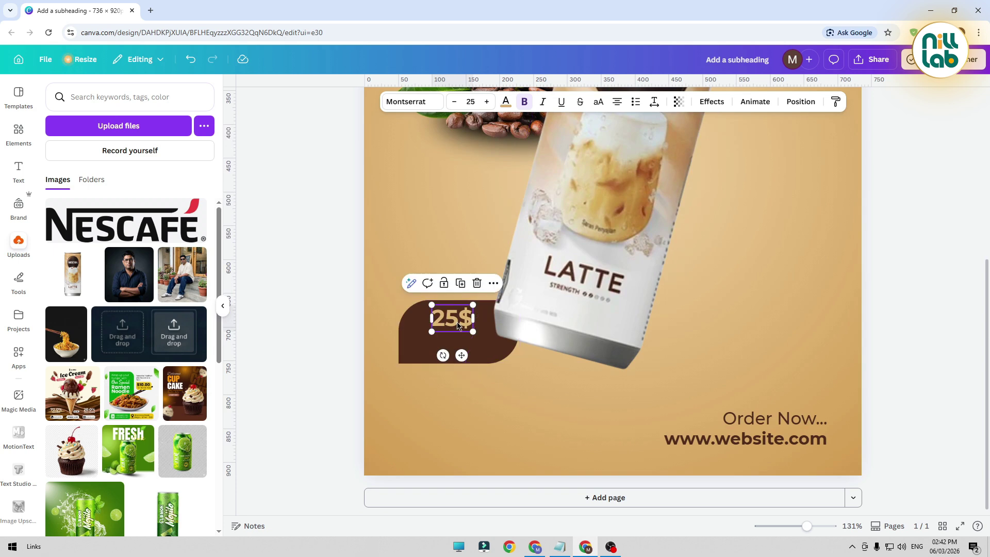
pyautogui.moveTo(459, 326); pyautogui.dragTo(459, 321)
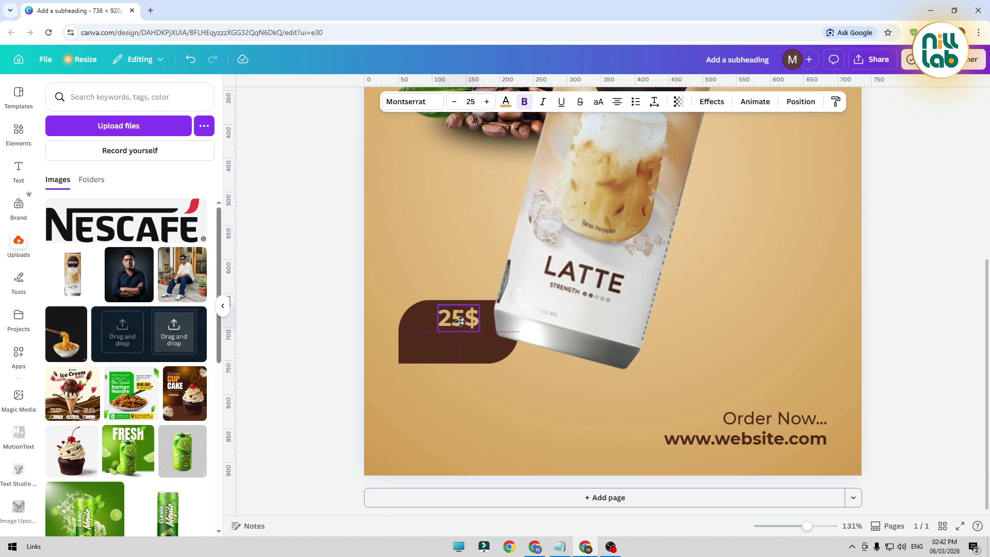
pyautogui.click(305, 267)
pyautogui.click(455, 325)
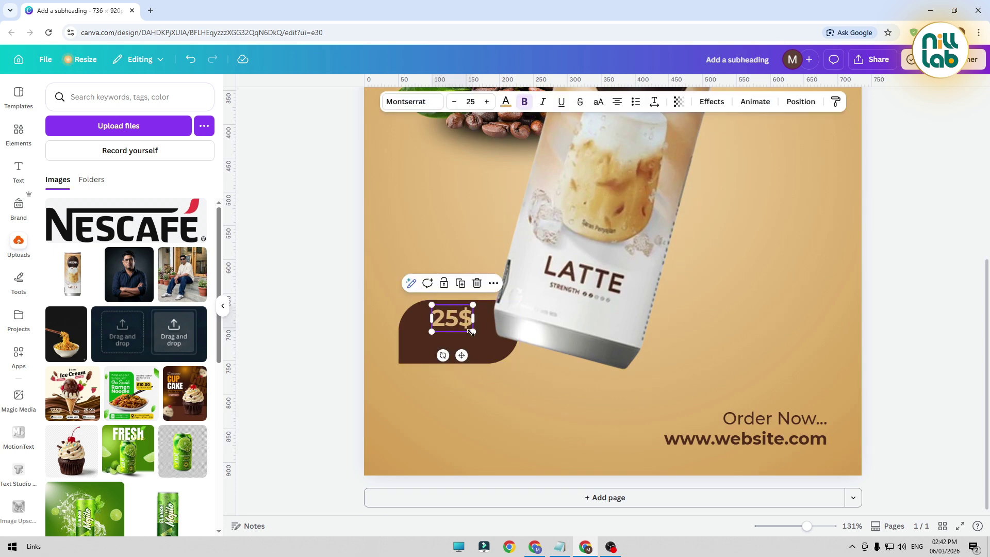
pyautogui.moveTo(473, 332); pyautogui.dragTo(456, 329)
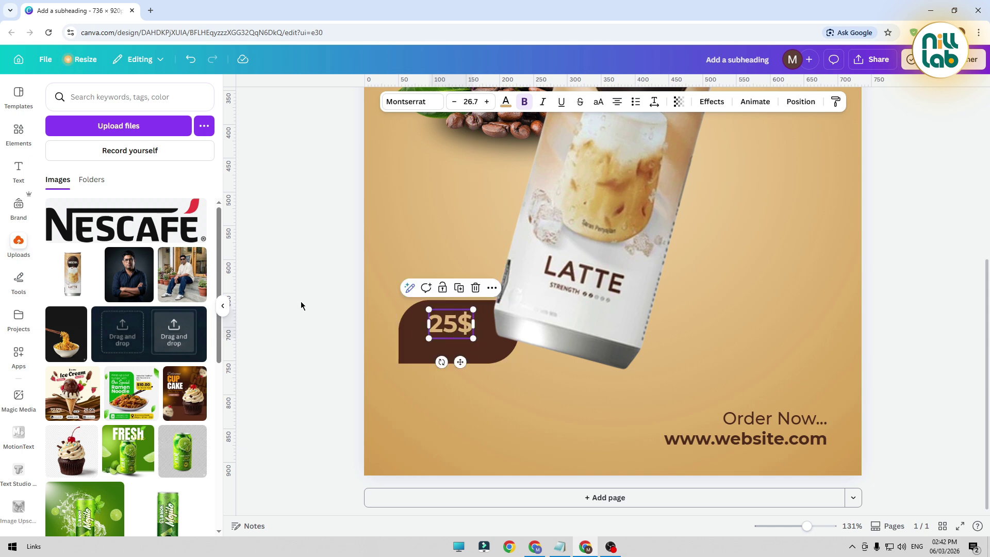
# Step: Duplicate the "25$" text and change the copy's text to "M.R.P"
pyautogui.click(458, 288)
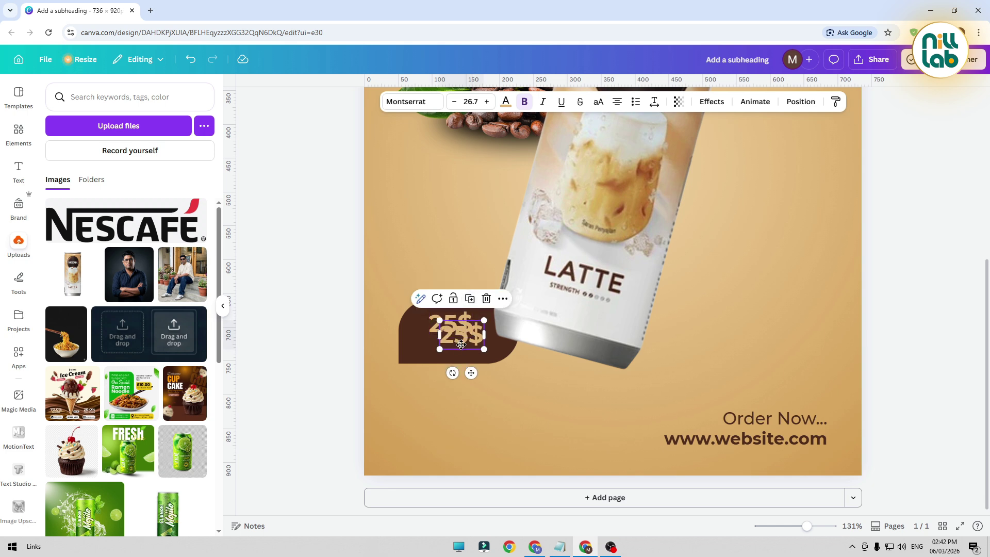
pyautogui.doubleClick(461, 343)
pyautogui.write('M>')
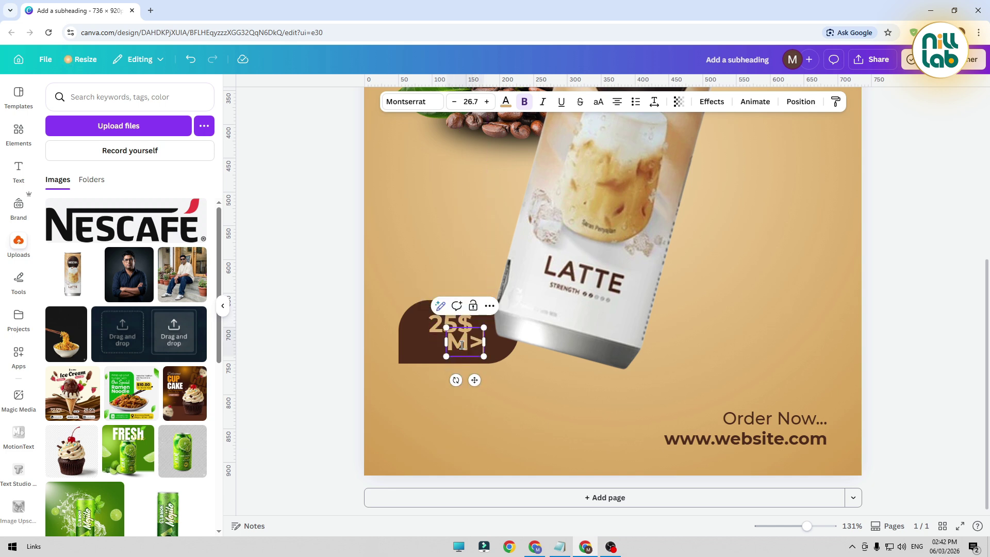
pyautogui.press('BackSpace')
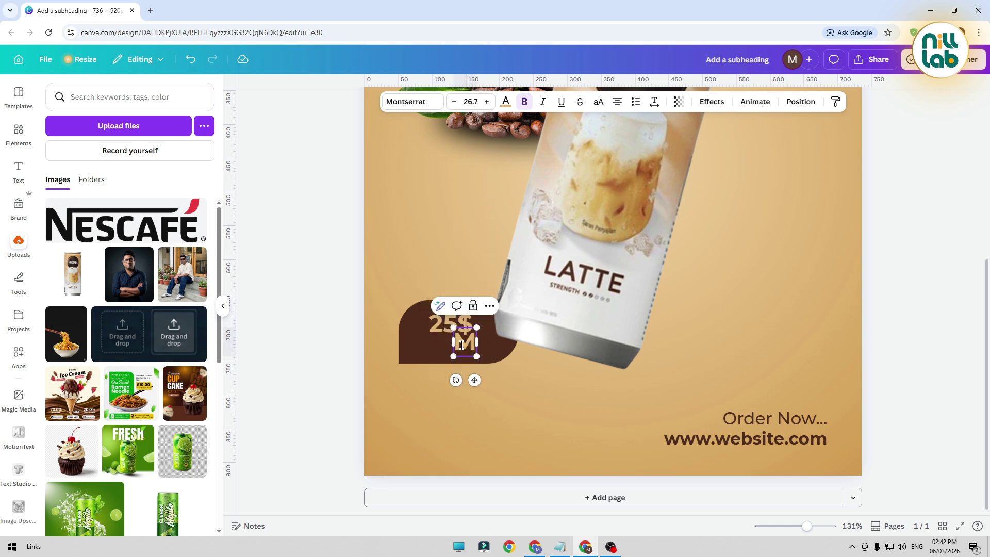
pyautogui.write('.R.P')
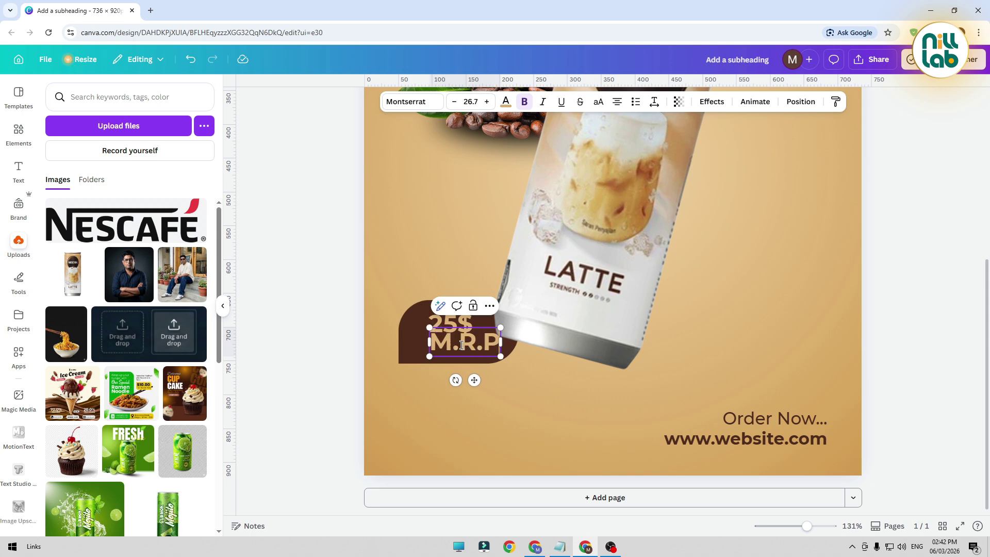
pyautogui.click(256, 283)
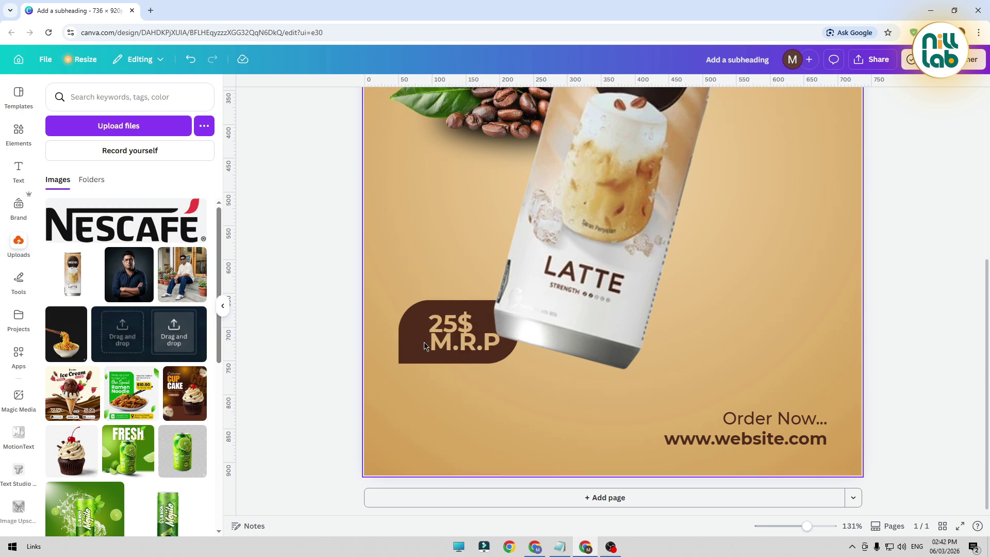
# Step: Change the "M.R.P" text's font weight to Montserrat Medium
pyautogui.click(464, 341)
pyautogui.click(409, 103)
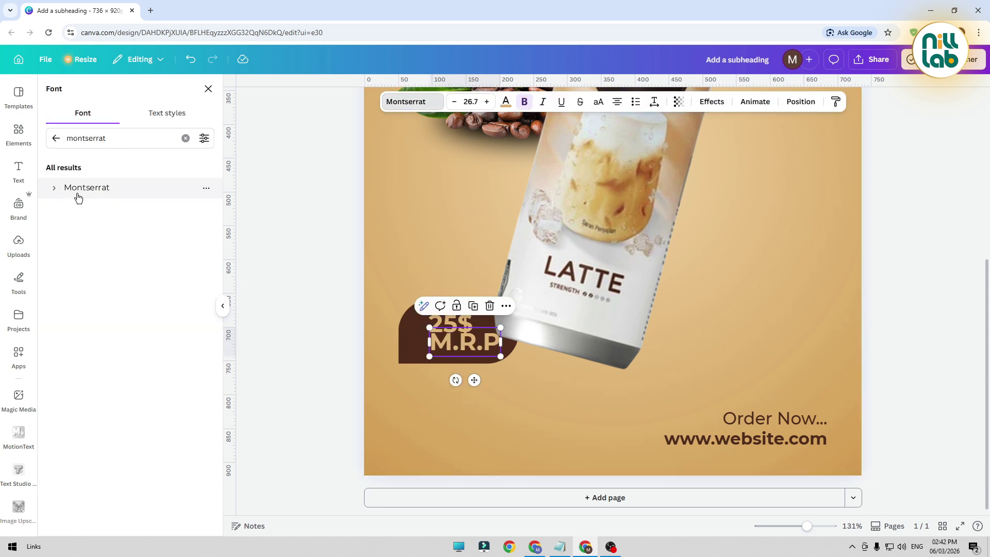
pyautogui.click(53, 189)
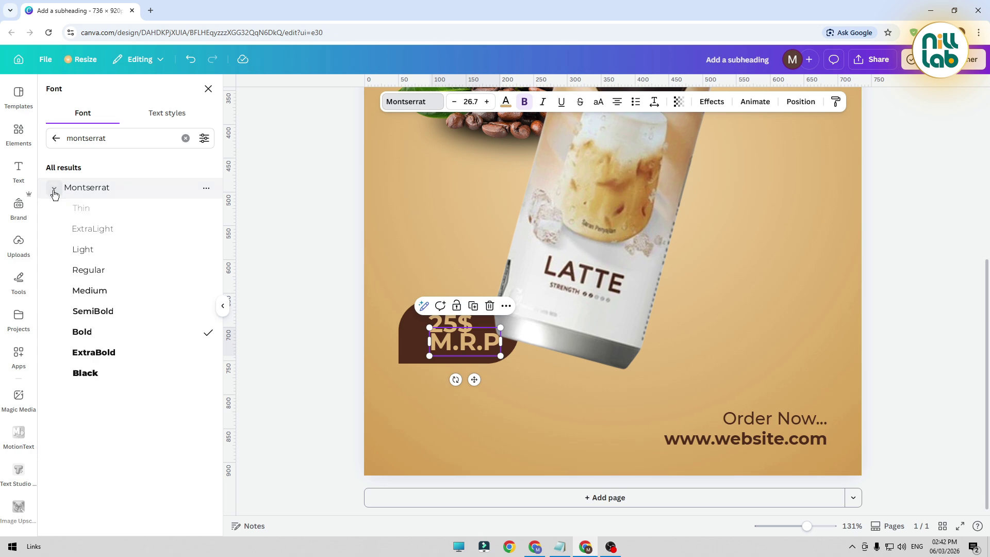
pyautogui.click(114, 312)
pyautogui.click(108, 293)
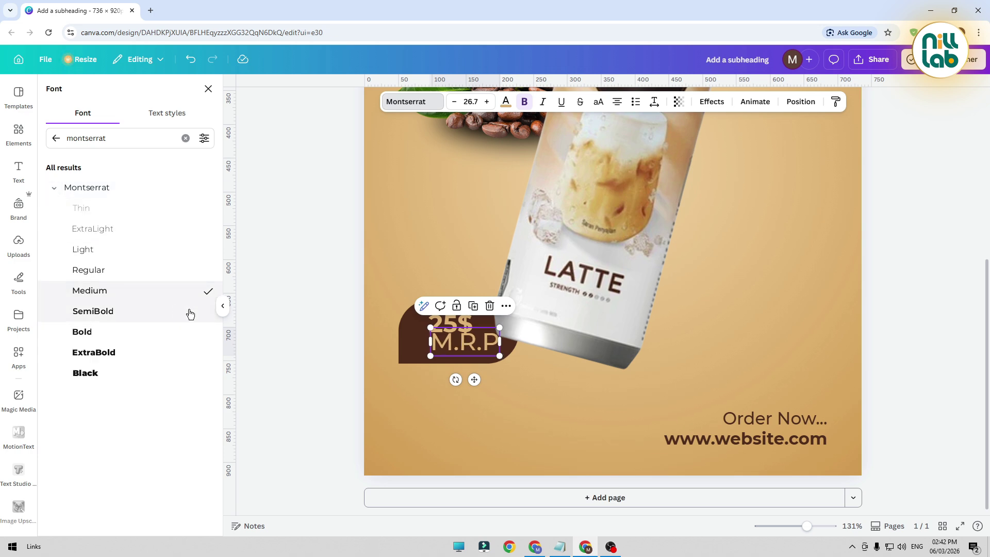
# Step: Move the "M.R.P" text slightly down and left so it sits beneath "25$" on the brown shape
pyautogui.click(327, 281)
pyautogui.moveTo(456, 352); pyautogui.dragTo(446, 352)
pyautogui.click(301, 309)
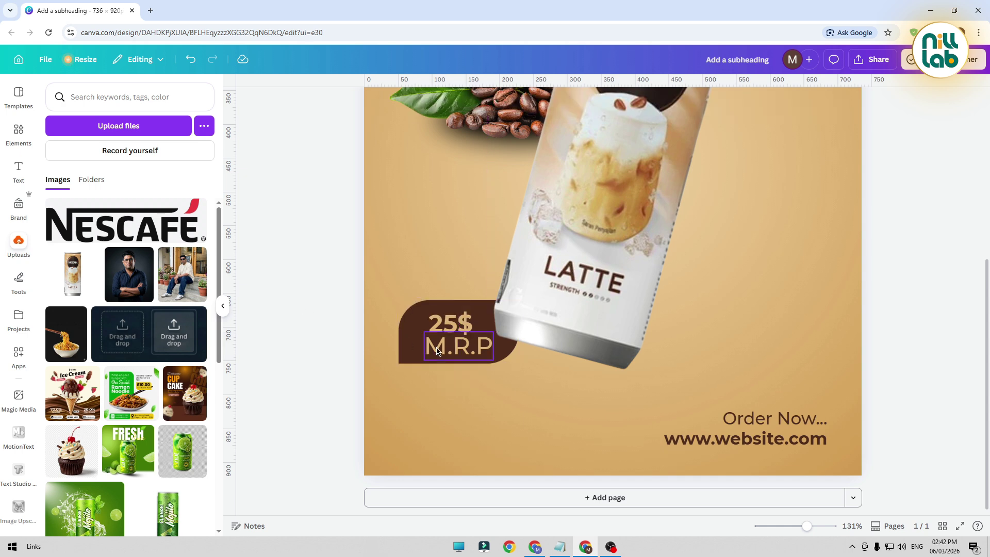
pyautogui.hotkey('ctrl', 'z')
pyautogui.click(305, 311)
pyautogui.hotkey('ctrl', 'z')
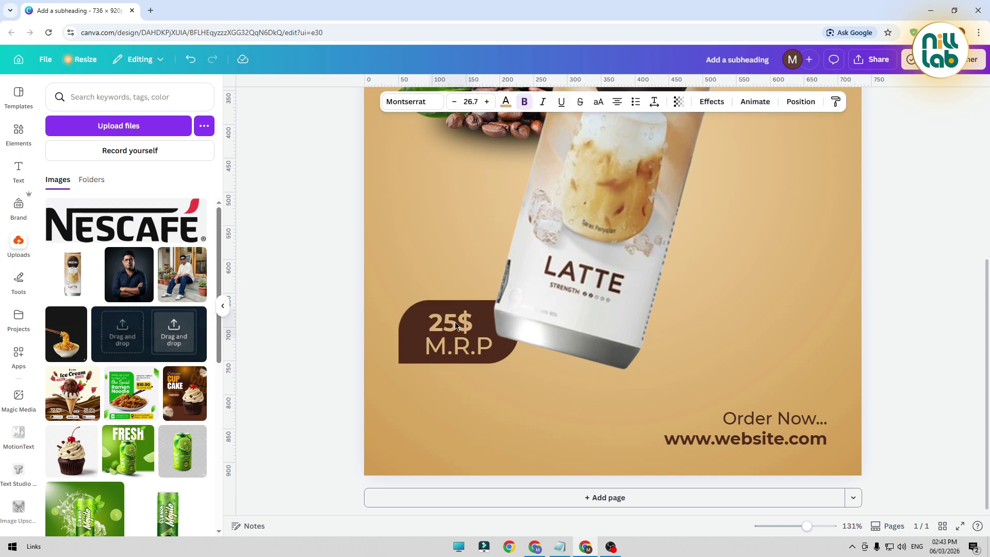
# Step: Undo the last text shift, and nudge the "M.R.P" text slightly up and right so it sits closer beneath "25$"
pyautogui.click(295, 321)
pyautogui.hotkey('ctrl', 'z')
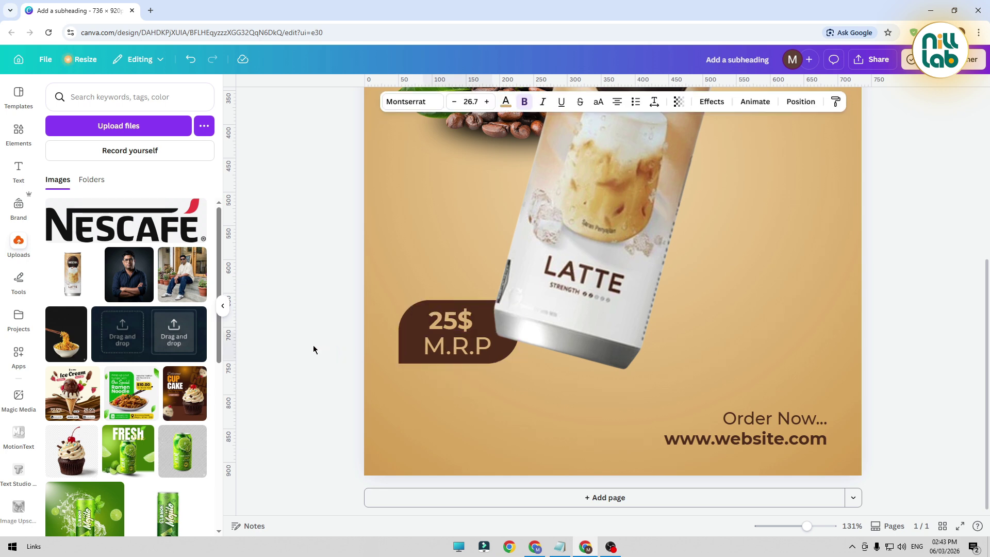
pyautogui.click(433, 356)
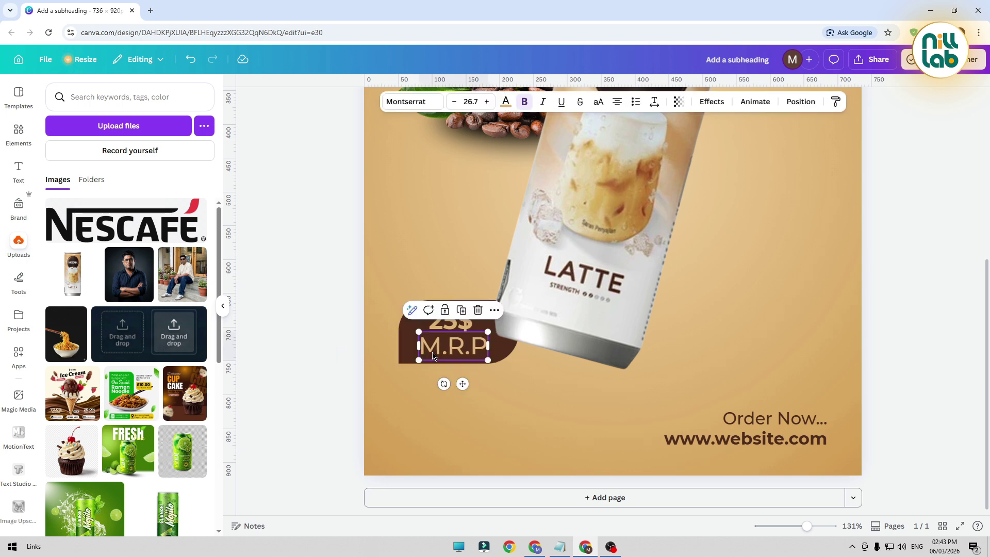
pyautogui.press('Up')
pyautogui.press('Up')
pyautogui.press('Up')
pyautogui.press('Up')
pyautogui.press('Right')
pyautogui.press('Right')
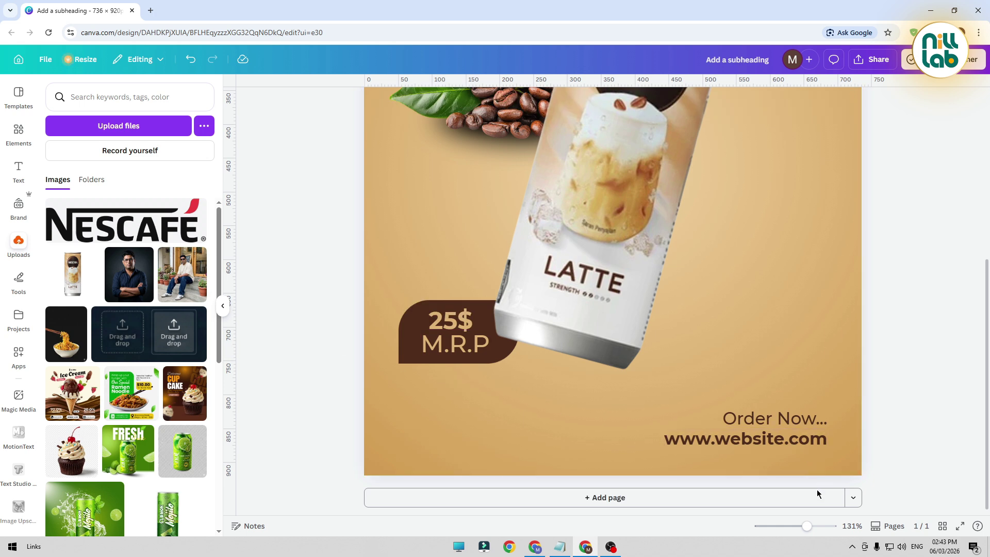
# Step: Duplicate the "25$" and "M.R.P" texts together and place the copies on the upper brown shape beside the can
pyautogui.moveTo(807, 526); pyautogui.dragTo(793, 532)
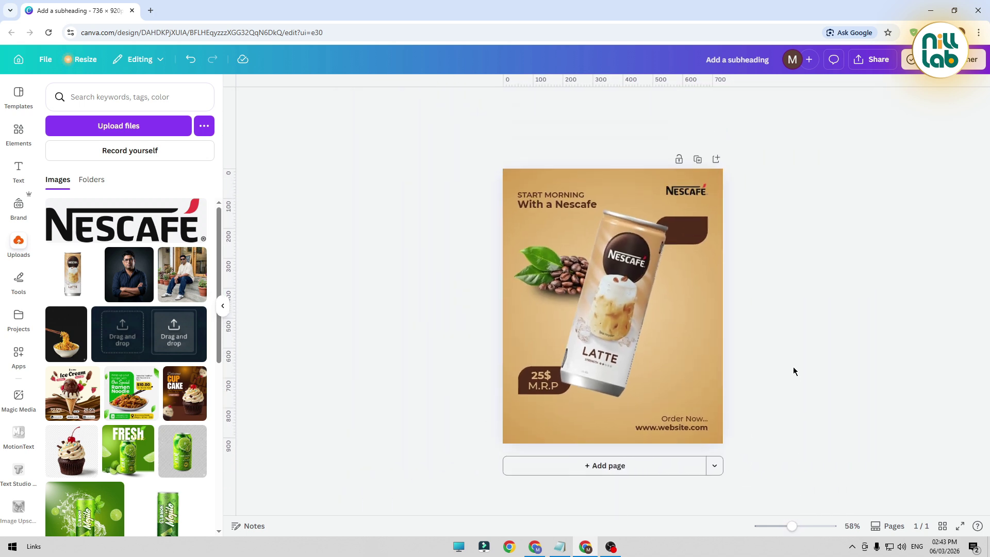
pyautogui.click(548, 387)
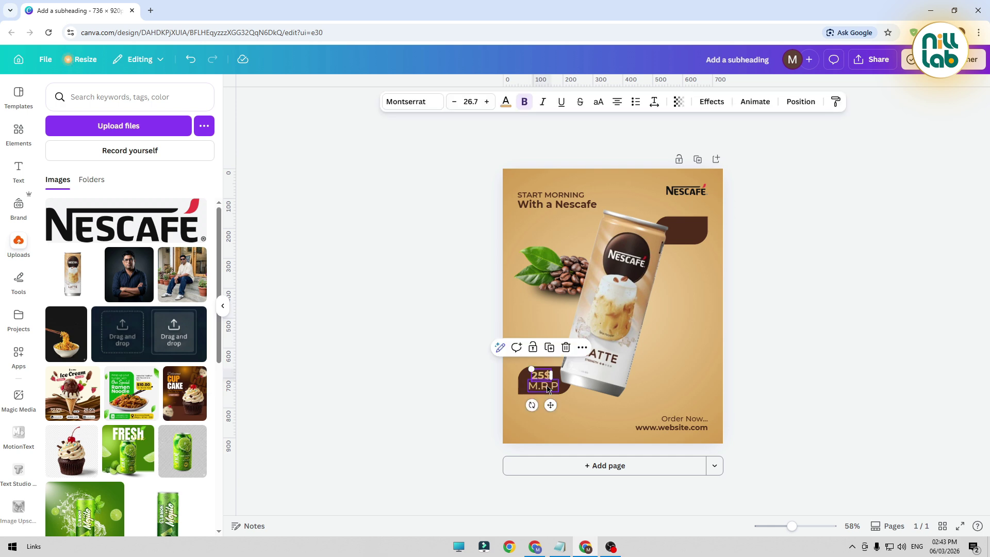
pyautogui.keyDown('shift'); pyautogui.click(546, 385); pyautogui.keyUp('shift')
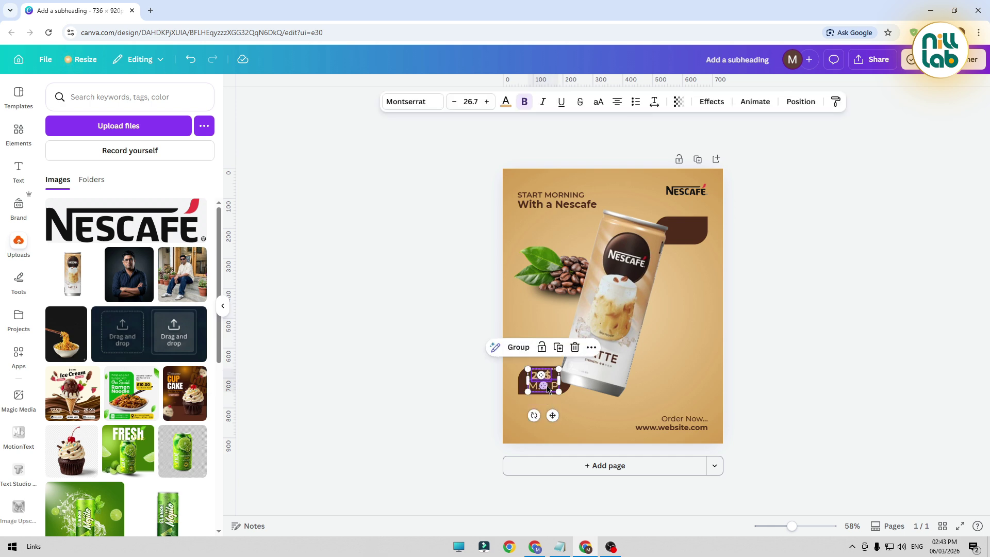
pyautogui.click(559, 353)
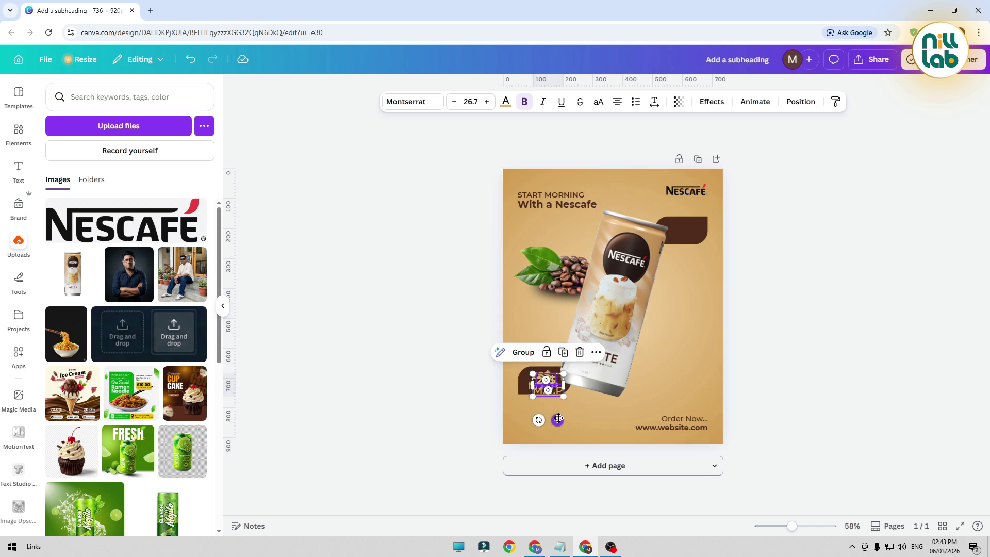
pyautogui.moveTo(561, 411); pyautogui.dragTo(697, 263)
pyautogui.click(774, 326)
# Step: Change the "25$" text on the upper brown shape to "240"
pyautogui.click(805, 526)
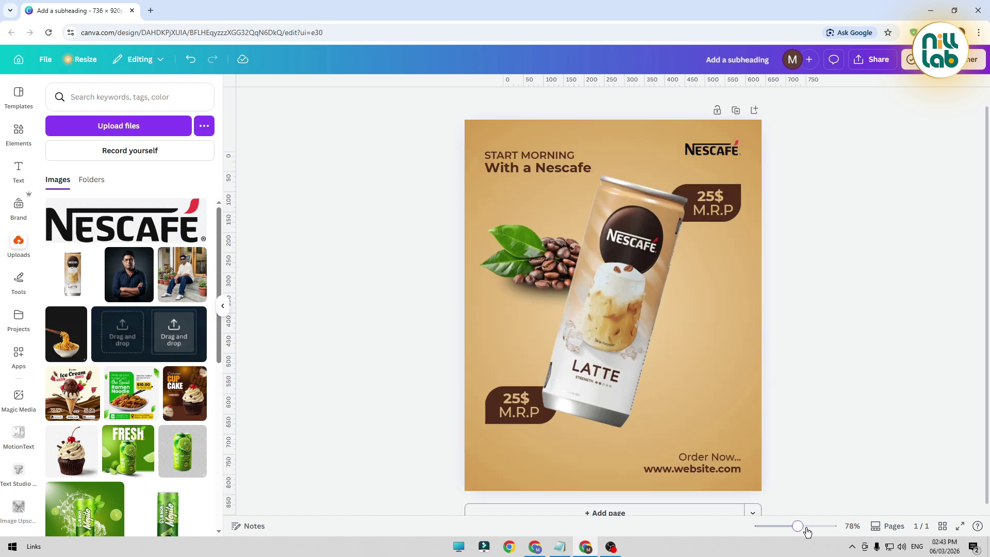
pyautogui.click(812, 526)
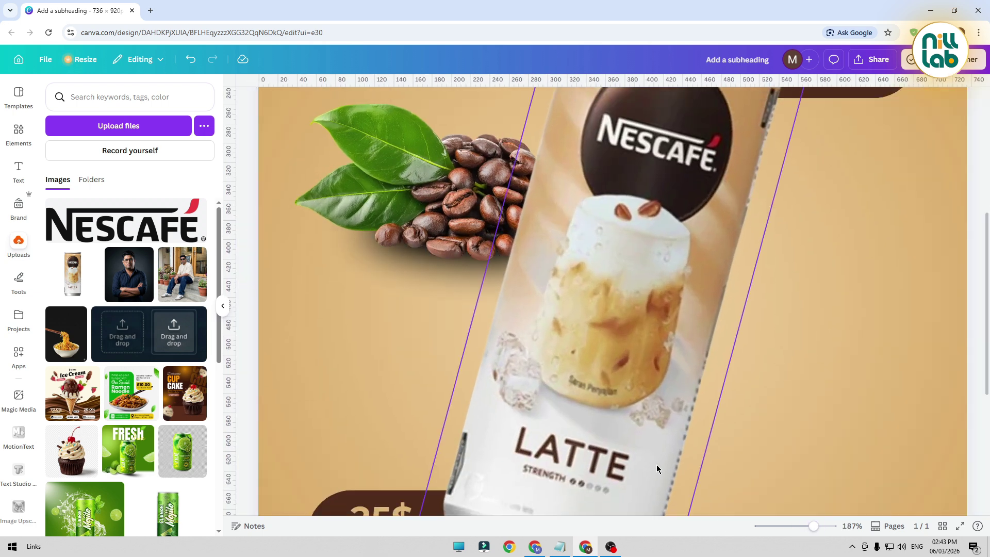
pyautogui.scroll(5, 656, 464)
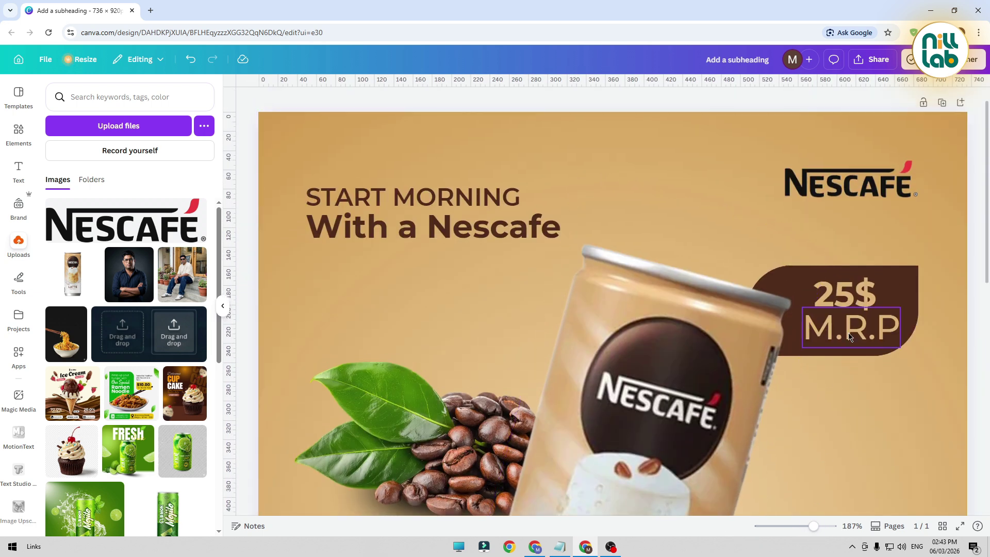
pyautogui.doubleClick(854, 292)
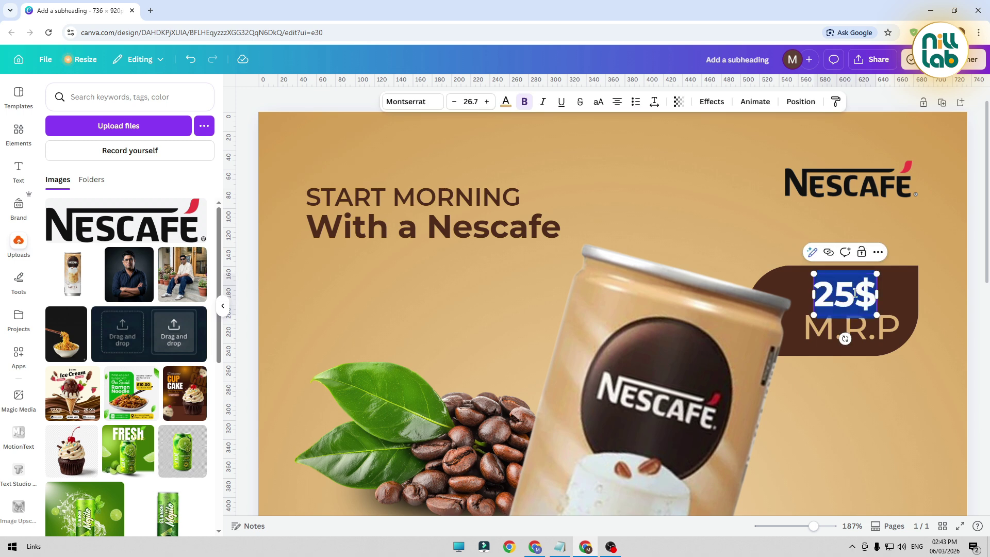
pyautogui.write('240')
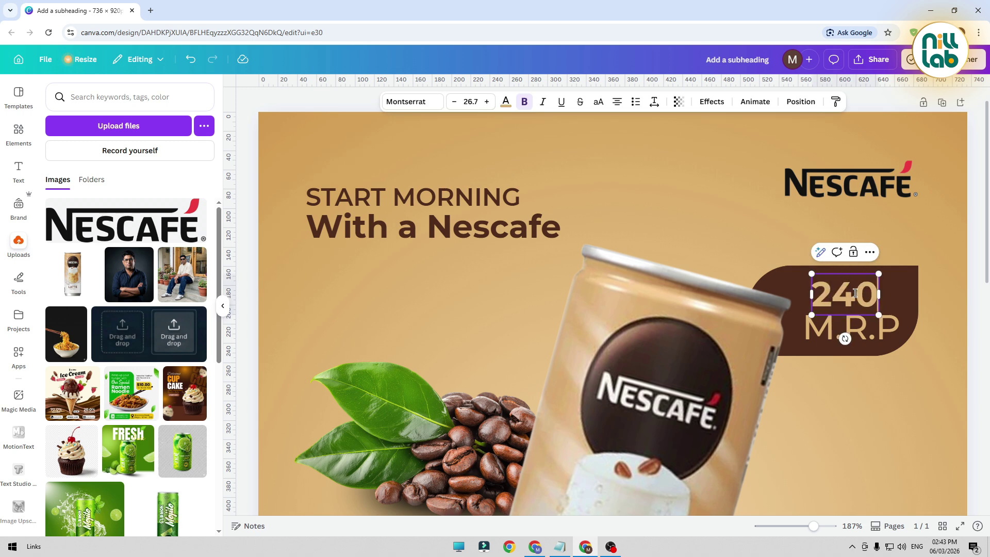
pyautogui.click(880, 416)
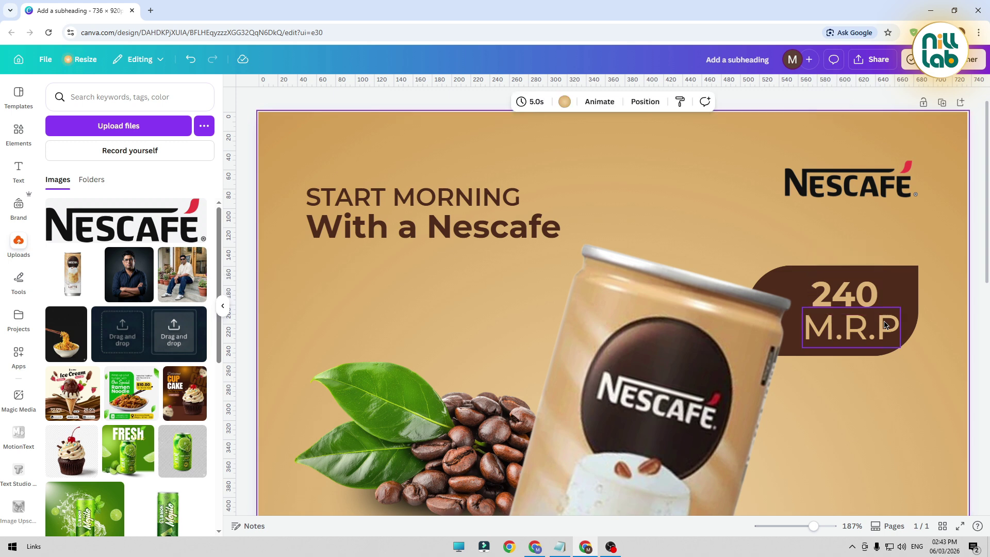
# Step: Change the "M.R.P" text on the upper brown shape to "ml"
pyautogui.click(882, 325)
pyautogui.click(882, 325)
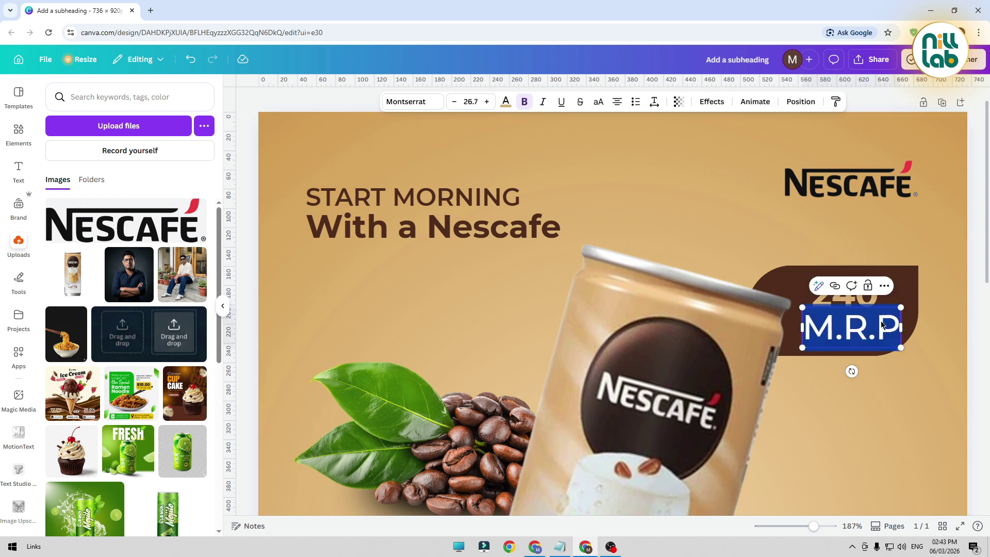
pyautogui.write('ml')
pyautogui.click(923, 378)
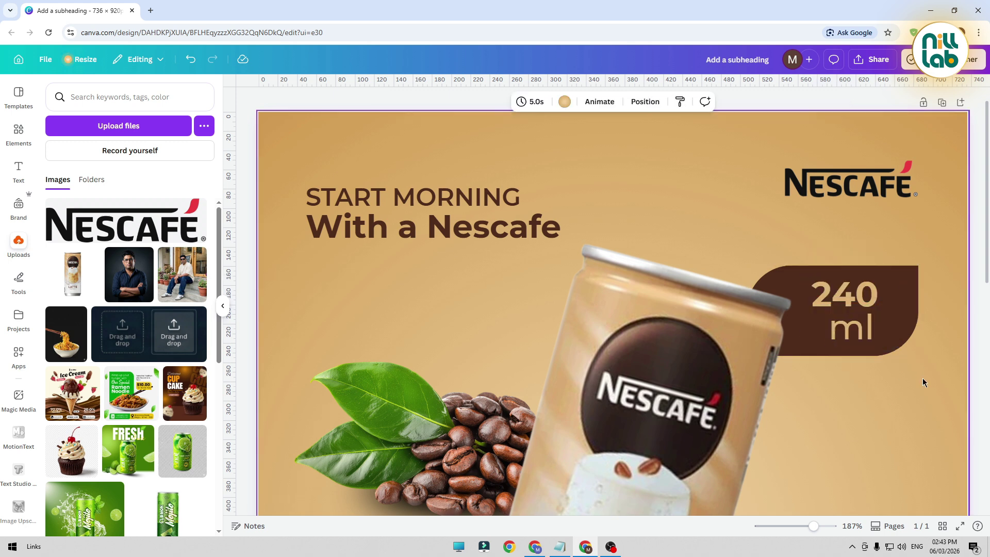
# Step: Add a thin soft shadow graphic from the "shadow" elements, tilted and stretched along the can's right edge
pyautogui.hotkey('ctrl', 'alt', '0')
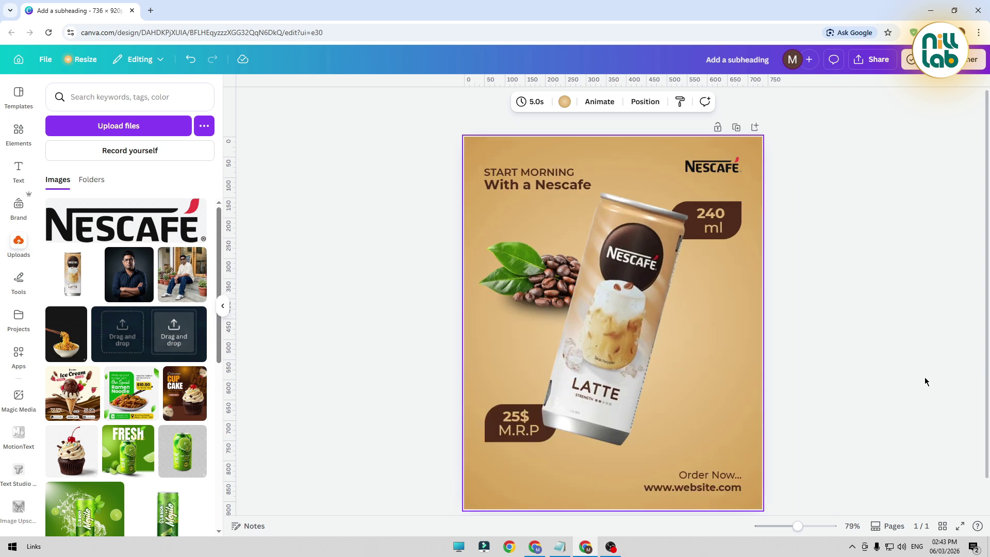
pyautogui.scroll(-1, 926, 376)
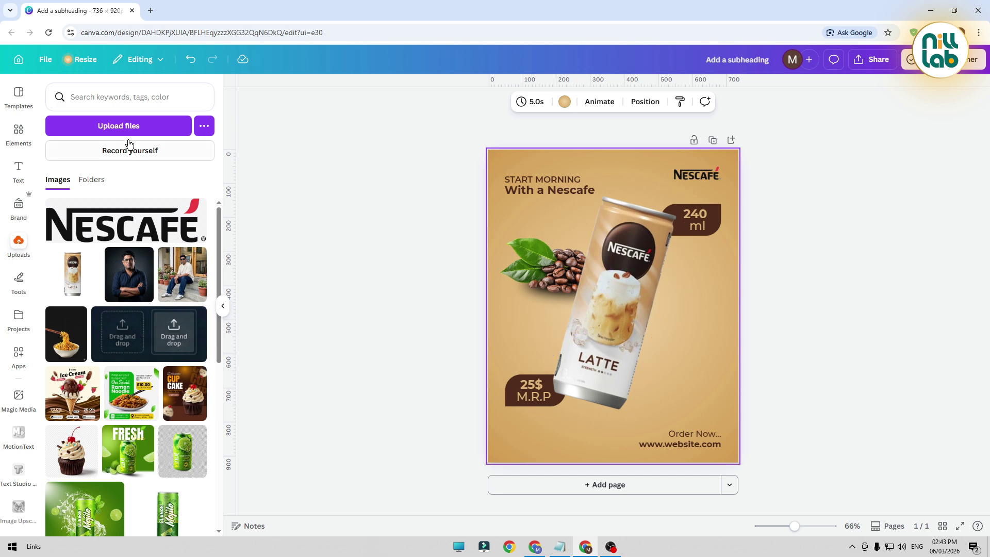
pyautogui.click(19, 137)
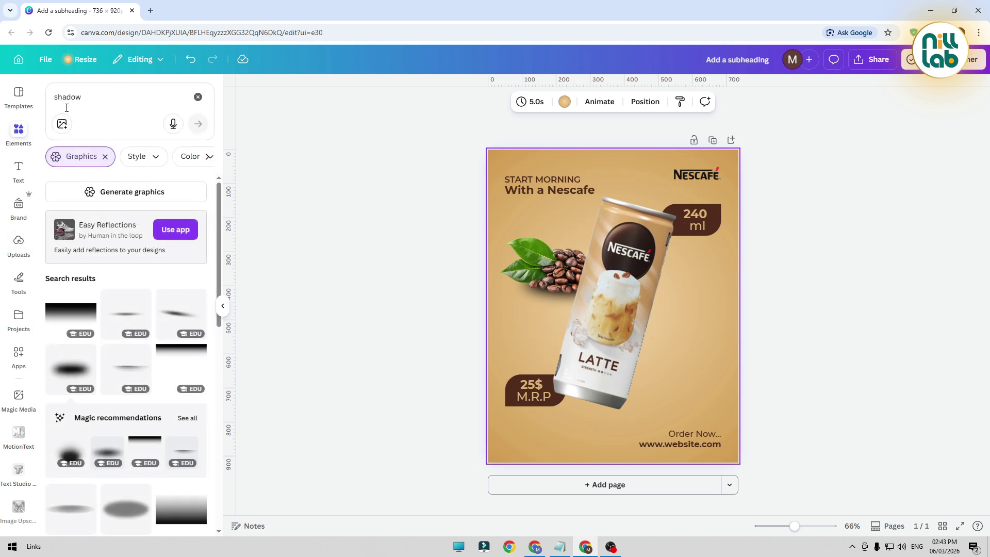
pyautogui.scroll(-2, 172, 309)
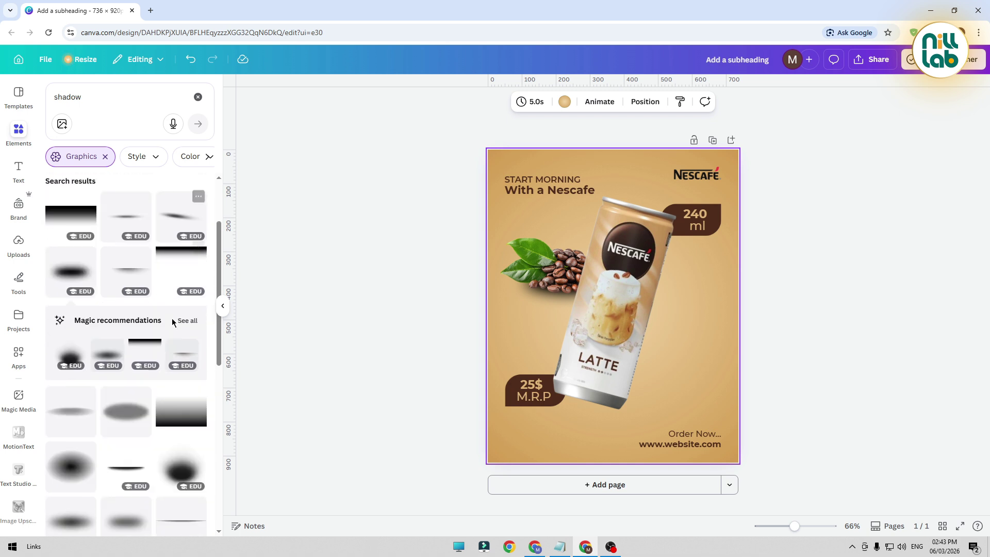
pyautogui.scroll(-2, 171, 317)
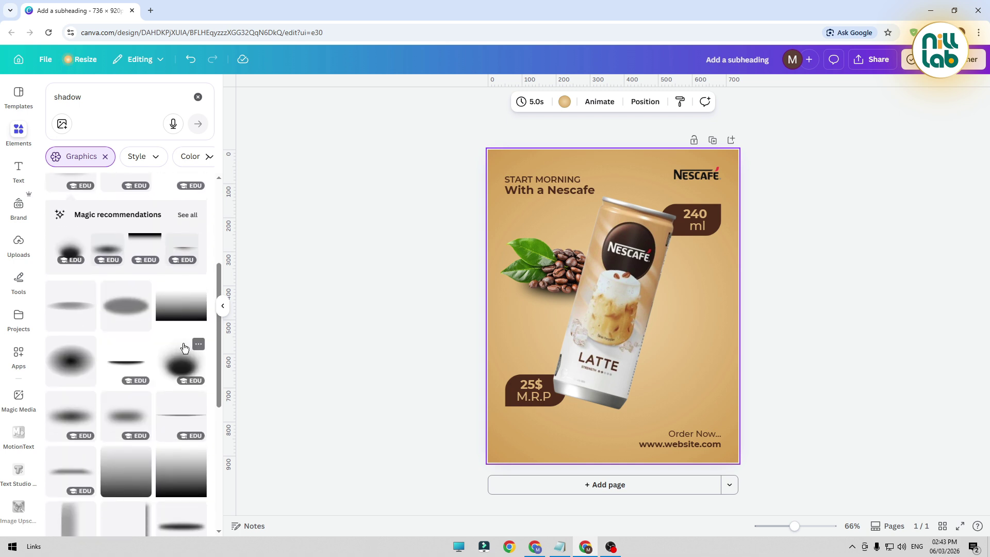
pyautogui.scroll(4, 185, 348)
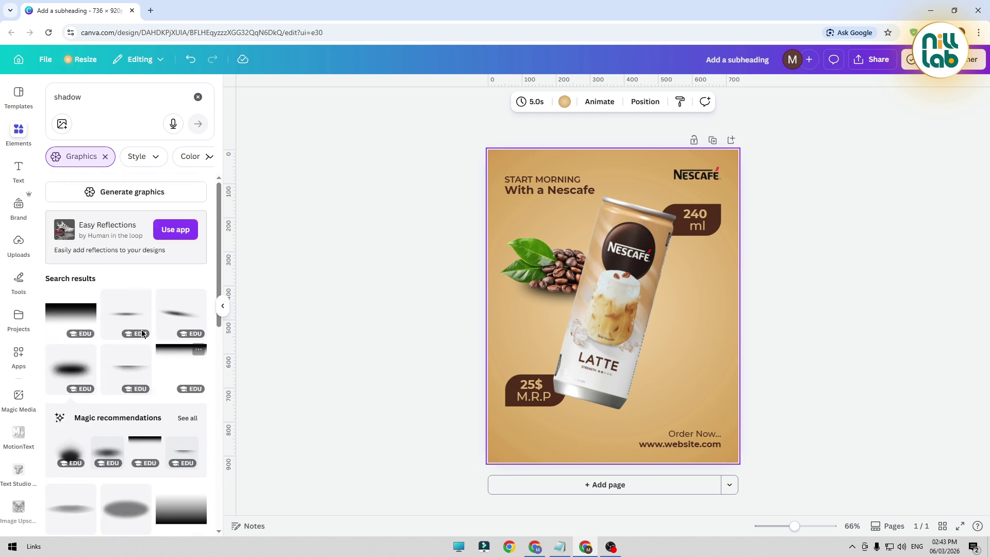
pyautogui.click(128, 366)
pyautogui.moveTo(625, 341); pyautogui.dragTo(670, 317)
pyautogui.scroll(5, 670, 317)
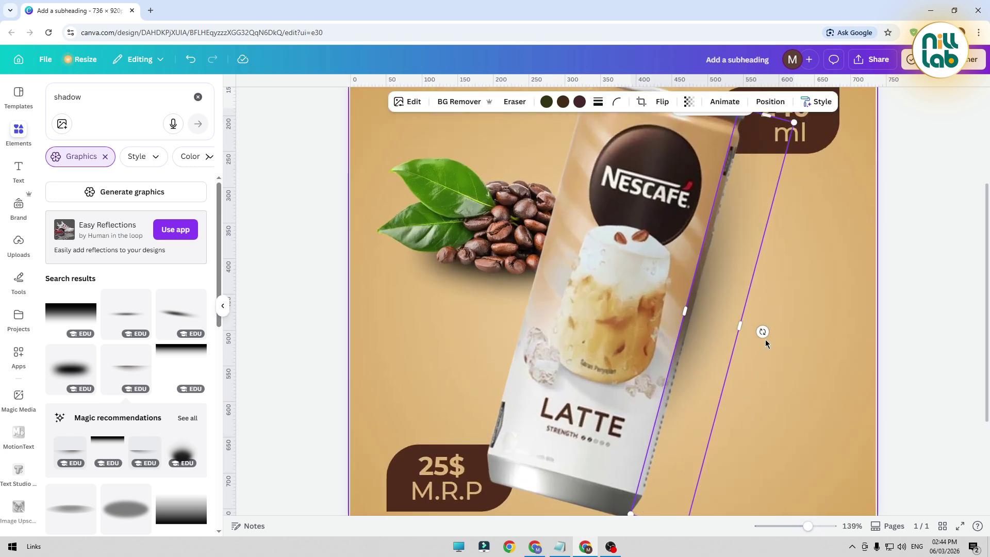
# Step: Move the new shadow's layer directly beneath the can, above the coffee beans layer
pyautogui.click(771, 102)
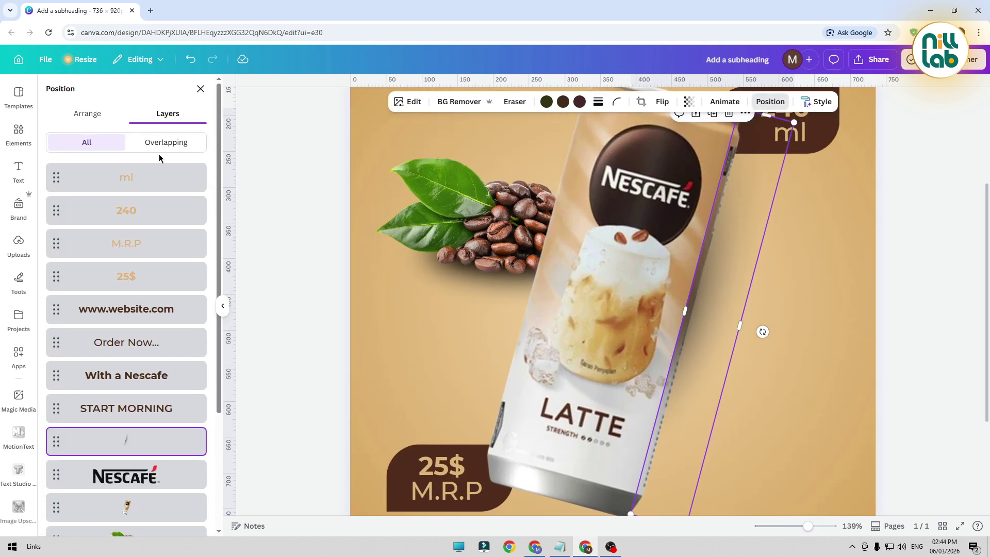
pyautogui.scroll(-3, 155, 319)
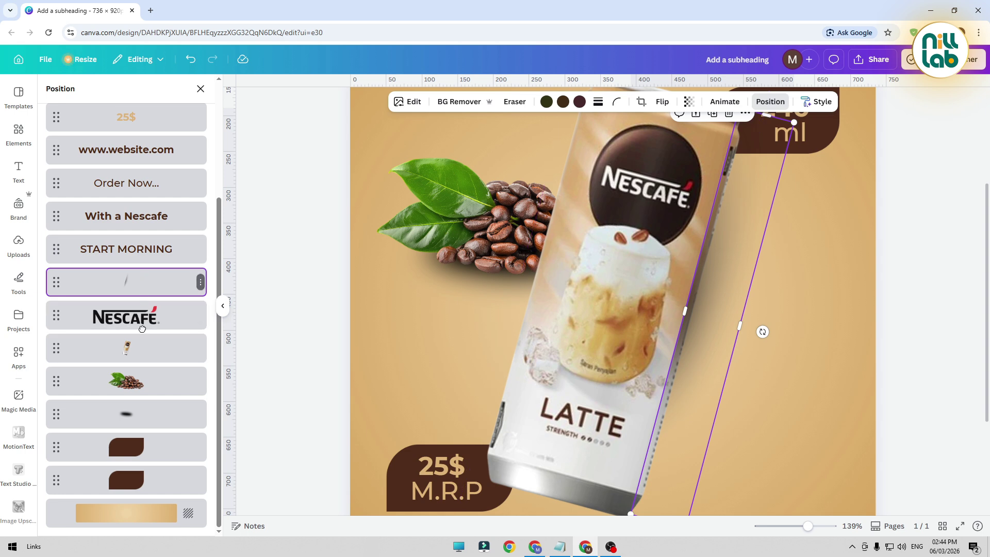
pyautogui.moveTo(142, 329); pyautogui.dragTo(141, 349)
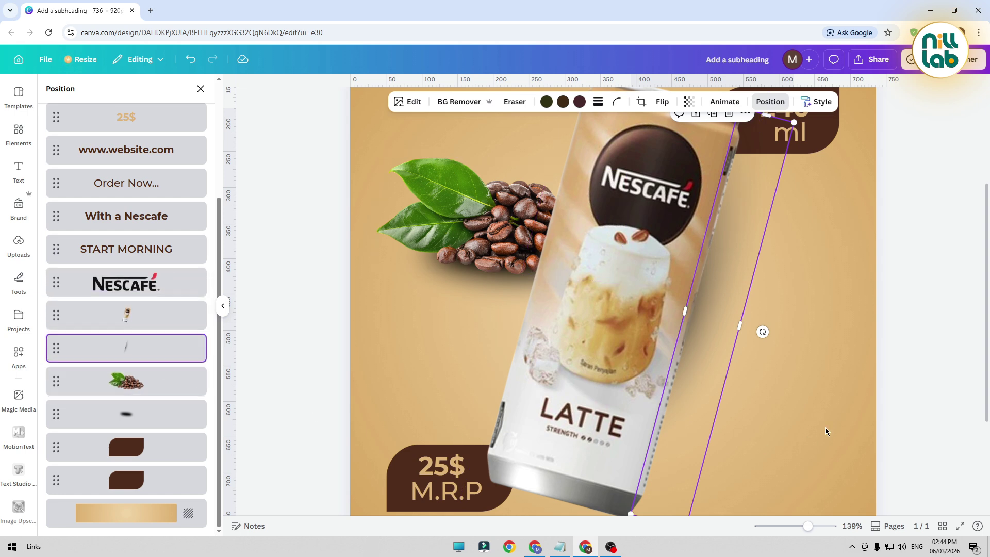
pyautogui.click(908, 387)
# Step: Search the graphics for "coffee bean" and add the solid brown single bean to the poster
pyautogui.scroll(-3, 850, 385)
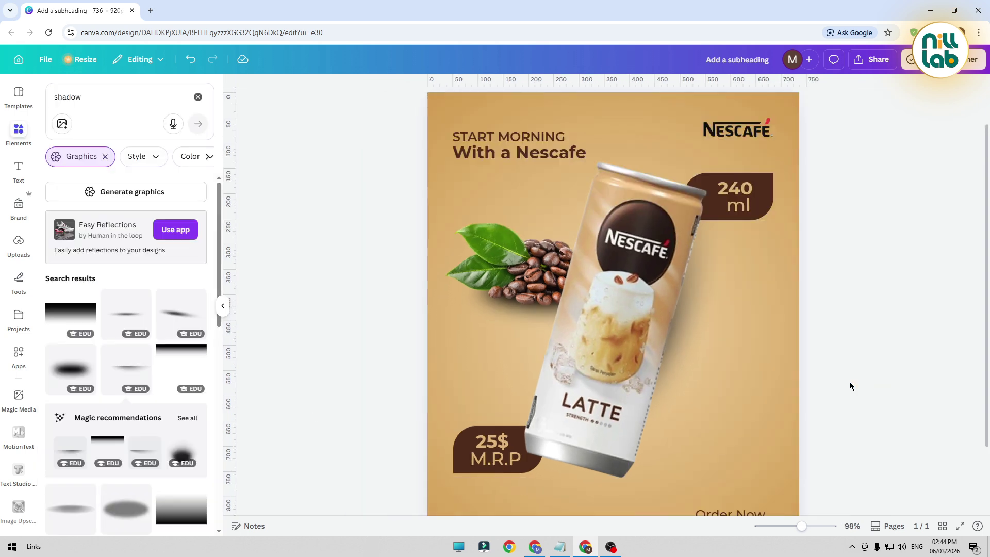
pyautogui.scroll(-3, 850, 386)
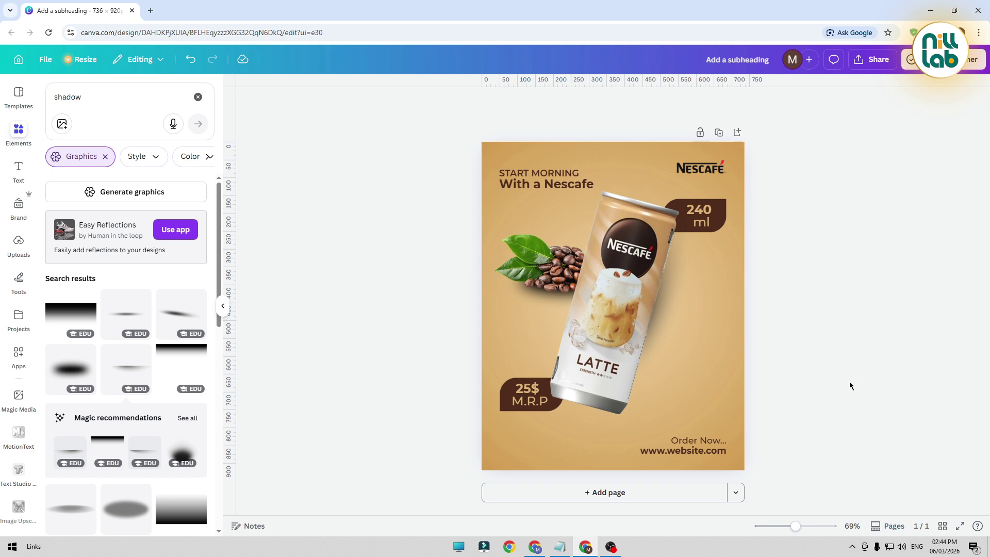
pyautogui.scroll(2, 850, 382)
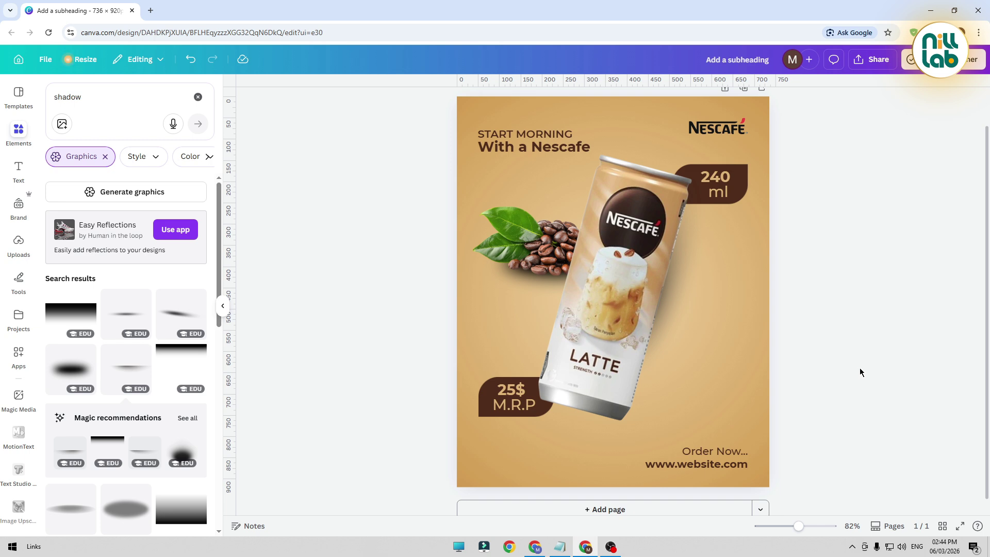
pyautogui.click(100, 103)
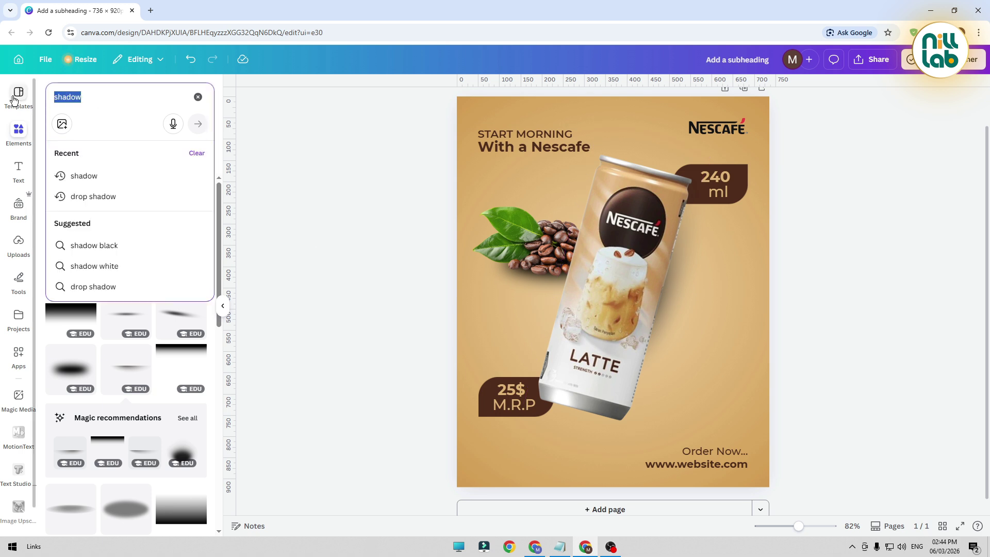
pyautogui.press('BackSpace')
pyautogui.write('coffee')
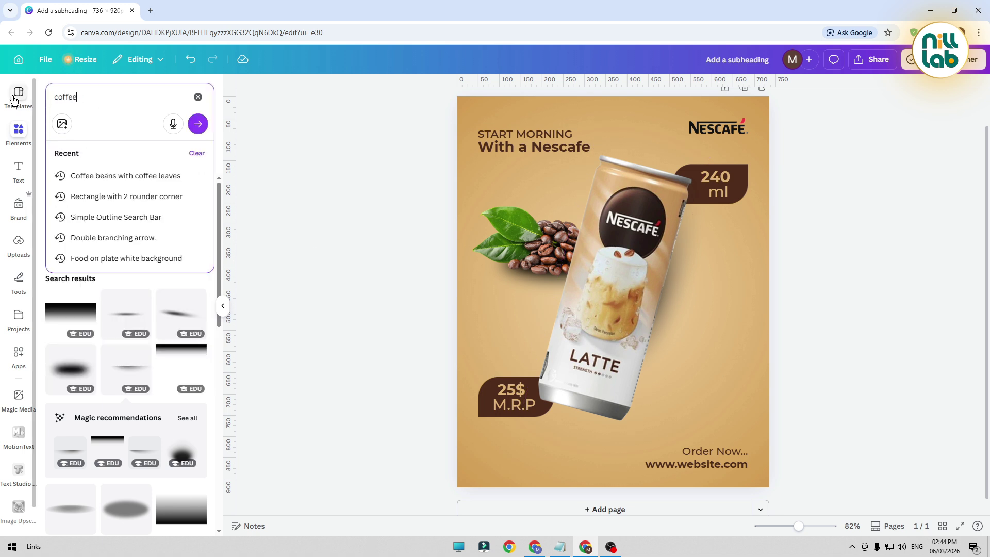
pyautogui.write(' bean')
pyautogui.press('Return')
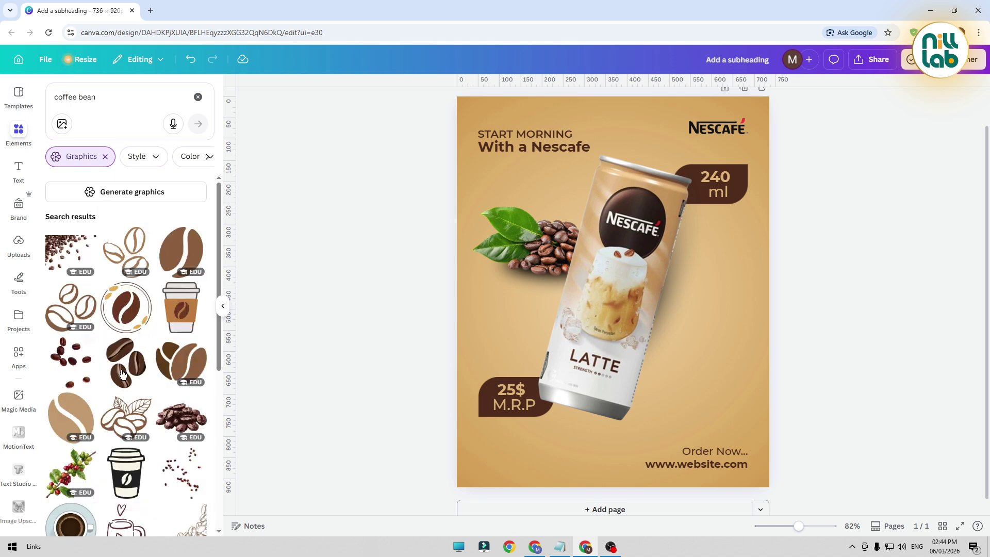
pyautogui.click(186, 251)
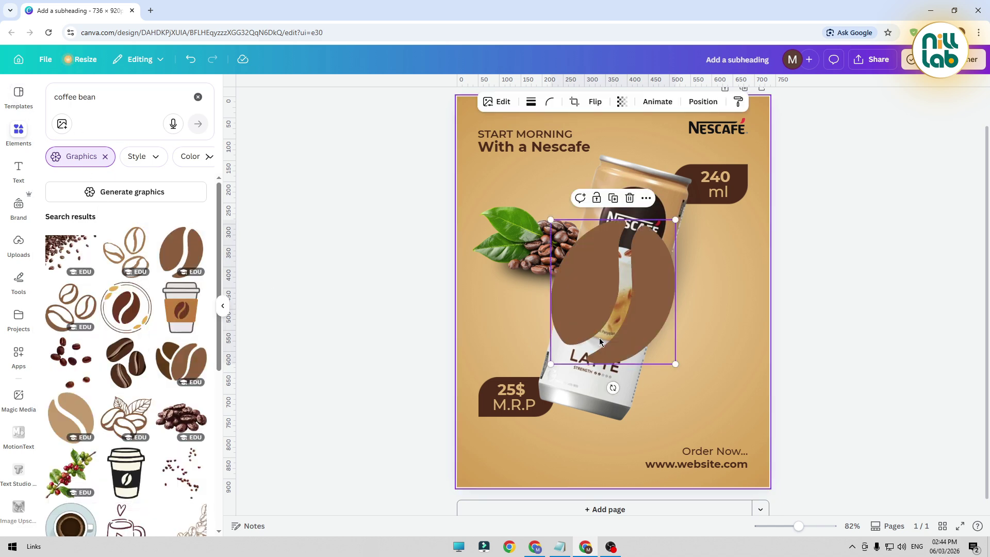
# Step: Set the bean graphic's transparency to 15 and shrink it to a small icon beside the can's lower right side
pyautogui.click(621, 102)
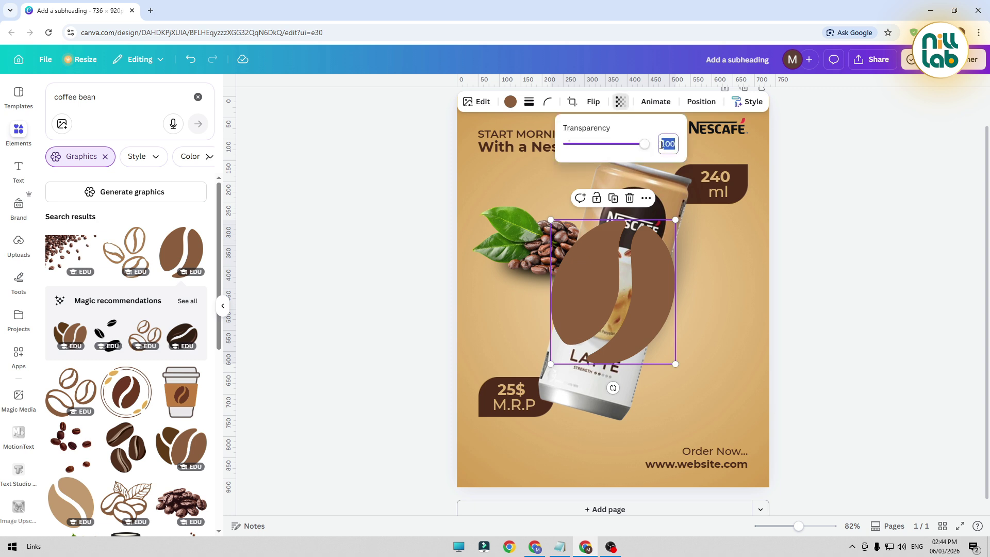
pyautogui.click(662, 145)
pyautogui.write('15')
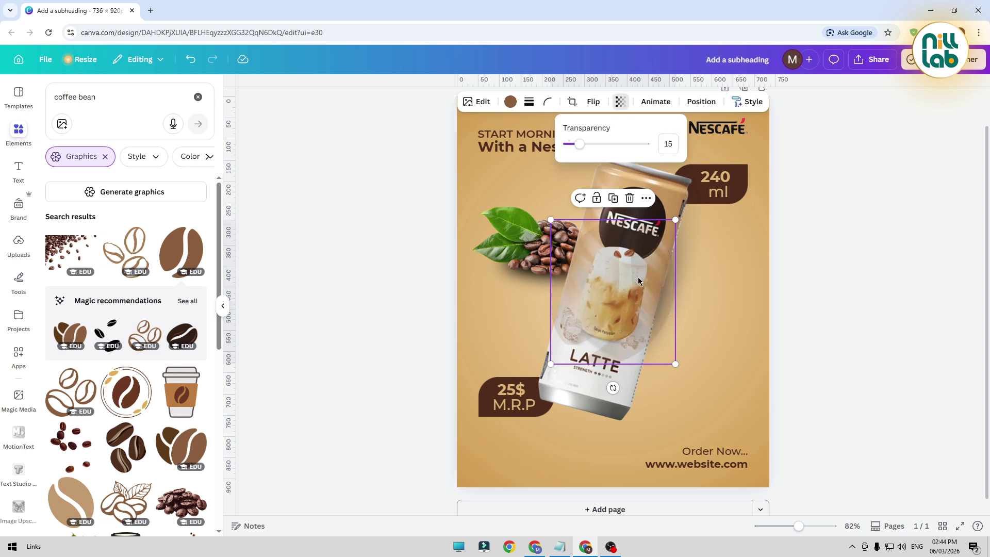
pyautogui.moveTo(556, 221); pyautogui.dragTo(657, 334)
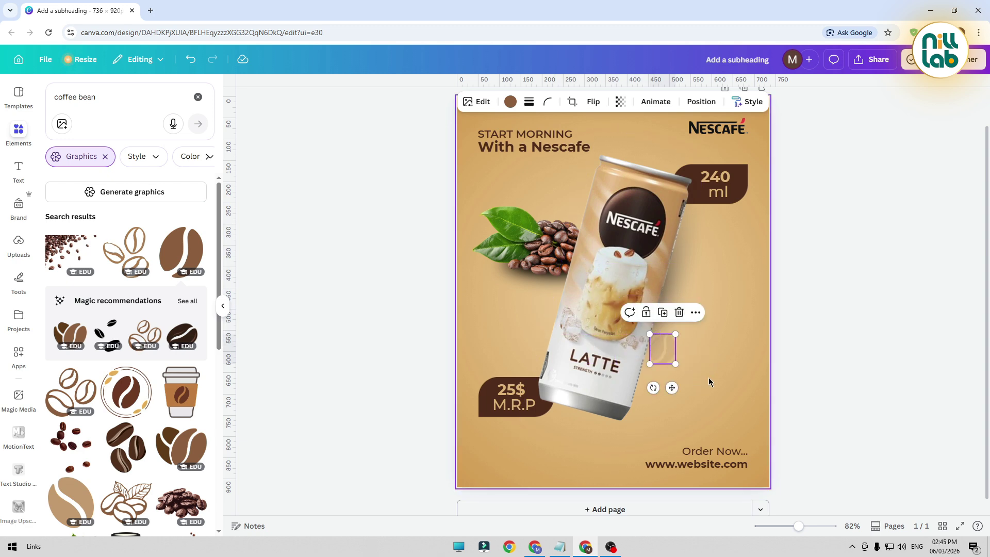
# Step: Move the faint bean to the open area below the "240 ml" label and add a smaller, tilted copy beneath it
pyautogui.moveTo(671, 388); pyautogui.dragTo(726, 322)
pyautogui.click(880, 276)
pyautogui.click(710, 289)
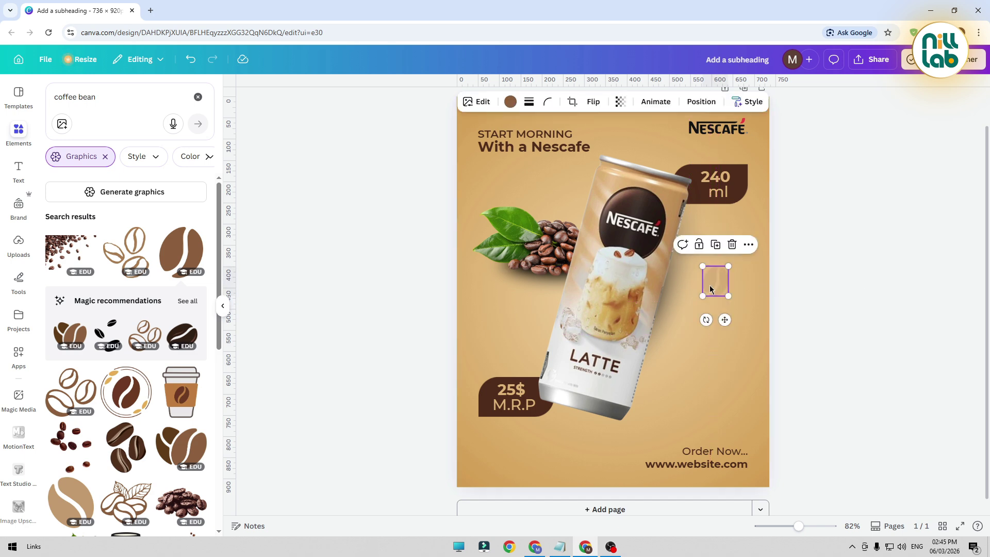
pyautogui.moveTo(724, 320)
pyautogui.mouseDown()
pyautogui.moveTo(730, 370)
pyautogui.moveTo(710, 371)
pyautogui.moveTo(719, 337)
pyautogui.mouseUp()
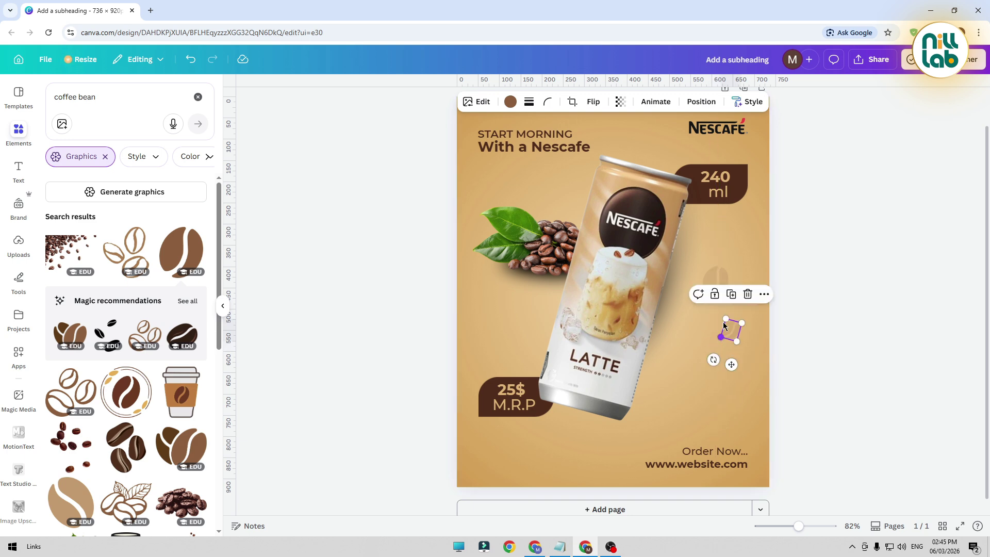
# Step: Duplicate the tilted bean and scatter the copies in varied sizes between the can and the "Order Now..." text
pyautogui.click(731, 297)
pyautogui.moveTo(750, 385); pyautogui.dragTo(722, 383)
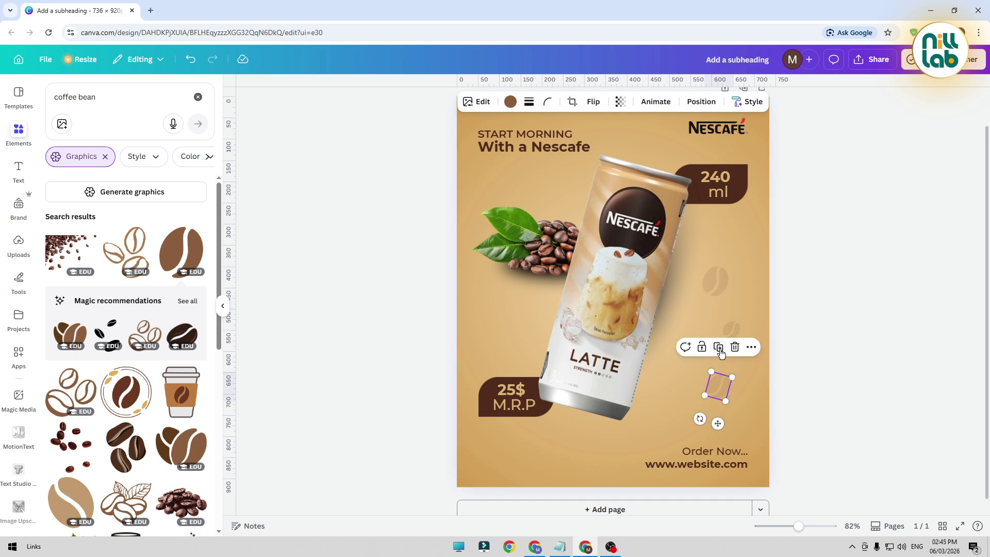
pyautogui.hotkey('ctrl', 'd')
pyautogui.moveTo(710, 447); pyautogui.dragTo(741, 450)
# Step: Duplicate the large upright bean below the "240 ml" label and place the copy beside the can's lower right edge
pyautogui.click(715, 281)
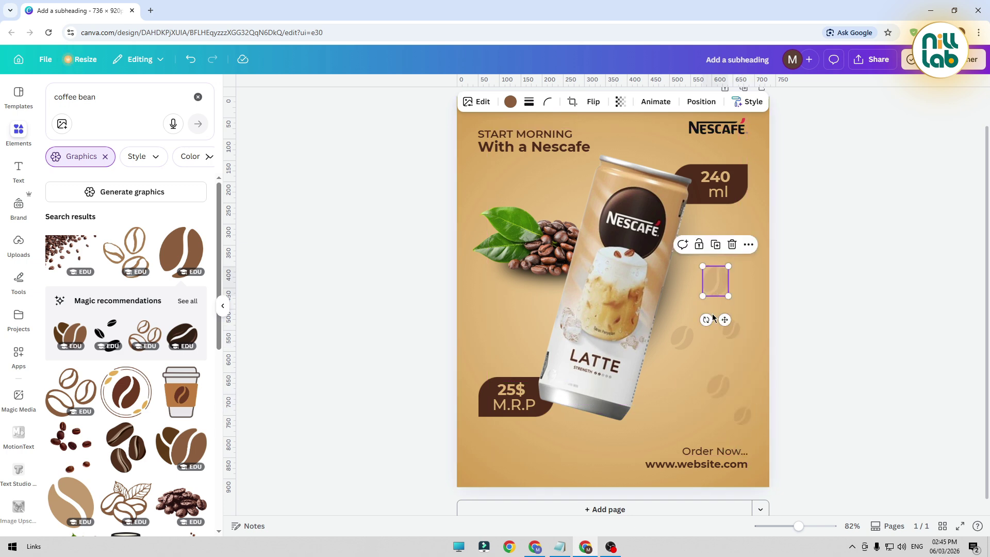
pyautogui.click(714, 246)
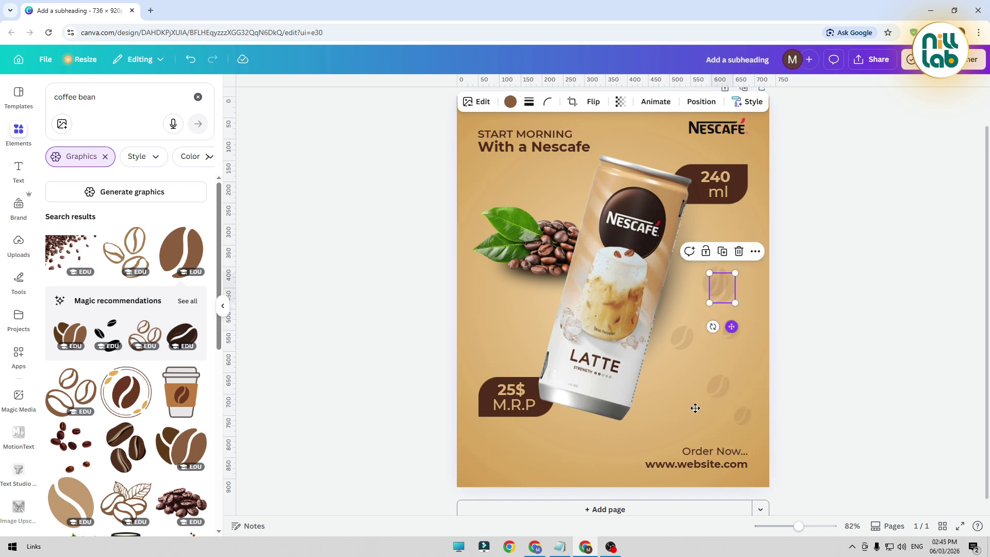
pyautogui.moveTo(695, 408); pyautogui.dragTo(681, 434)
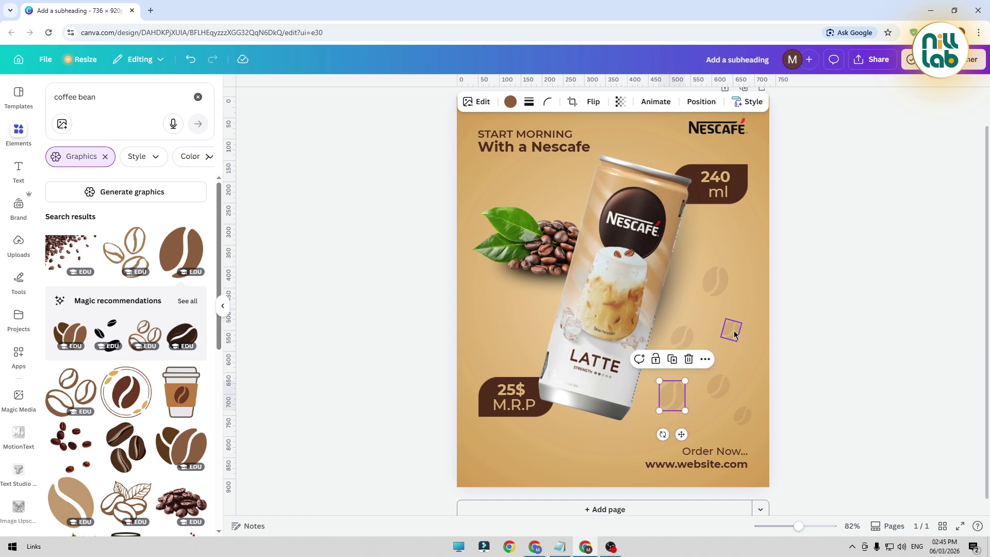
# Step: Duplicate the small tilted bean, place the copy in the middle of the bean cluster, and shift the bean below it slightly down
pyautogui.click(734, 334)
pyautogui.click(731, 293)
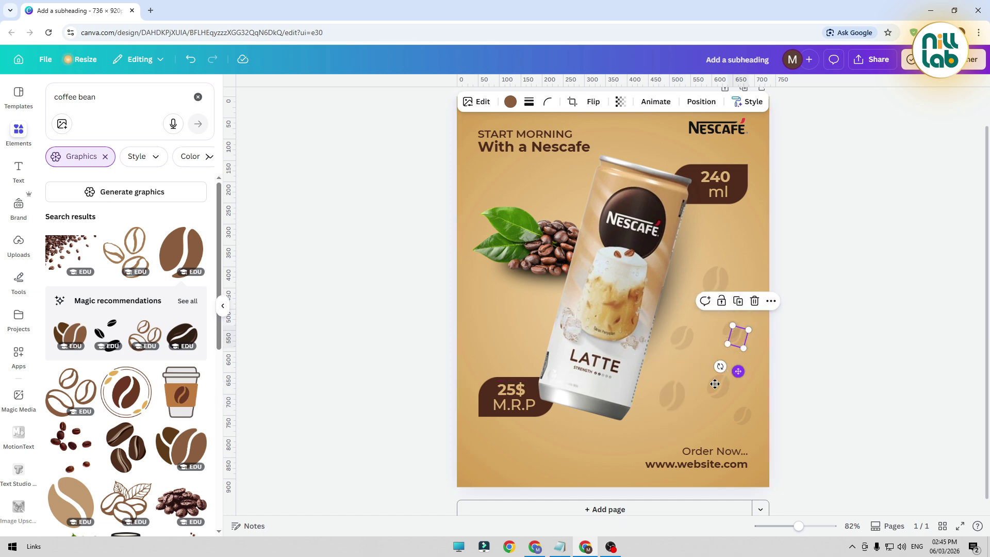
pyautogui.moveTo(714, 383)
pyautogui.mouseDown()
pyautogui.moveTo(703, 397)
pyautogui.moveTo(713, 404)
pyautogui.mouseUp()
pyautogui.click(844, 347)
pyautogui.click(829, 386)
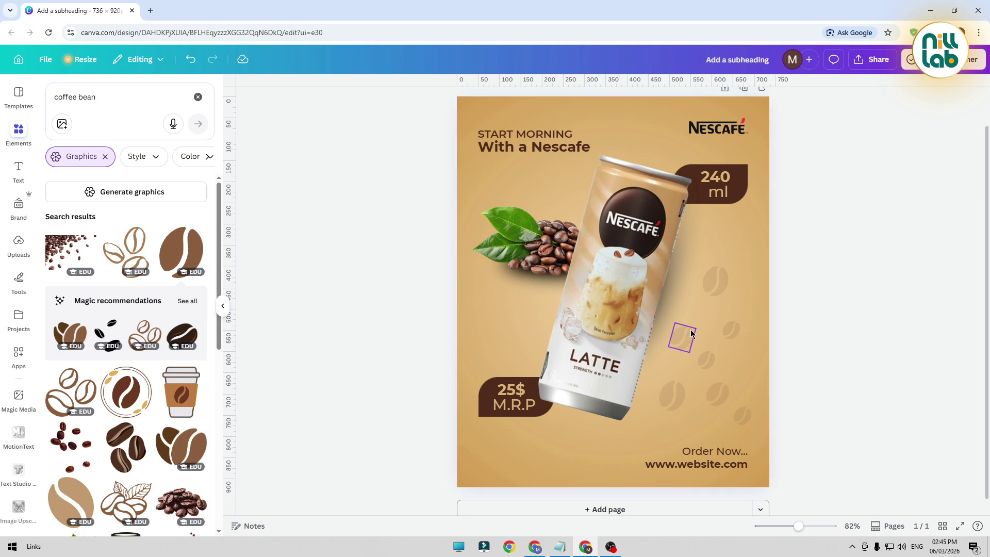
# Step: Nudge the bean beside the can's "LATTE" label and the two tilted beans above the "Order Now..." text to even out the spacing
pyautogui.moveTo(691, 334); pyautogui.dragTo(695, 328)
pyautogui.click(730, 359)
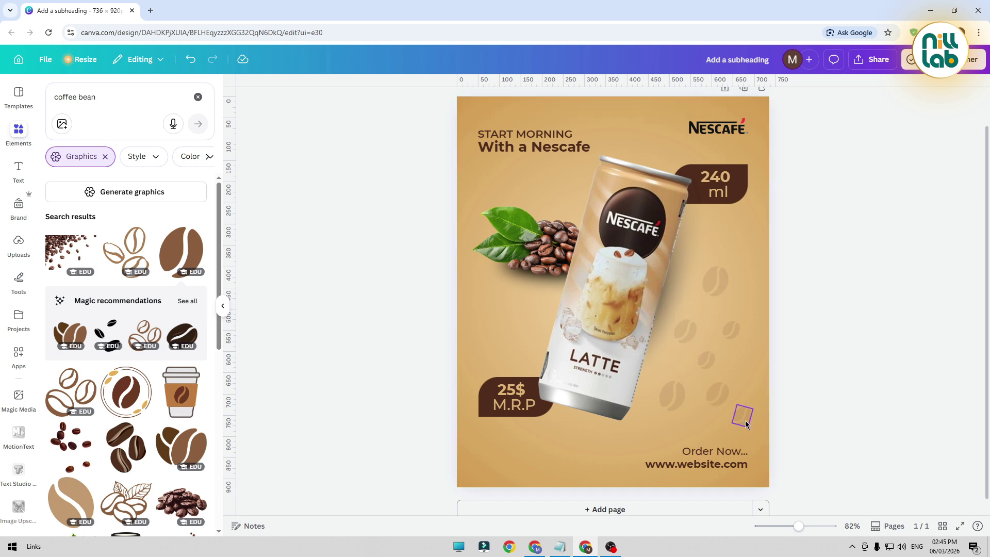
pyautogui.moveTo(745, 423); pyautogui.dragTo(751, 430)
pyautogui.click(819, 380)
pyautogui.moveTo(720, 395); pyautogui.dragTo(725, 393)
pyautogui.click(831, 372)
# Step: Place a slightly smaller copy of the upright bean just below the can's base, beside the "Order Now..." text
pyautogui.moveTo(674, 391); pyautogui.dragTo(640, 430)
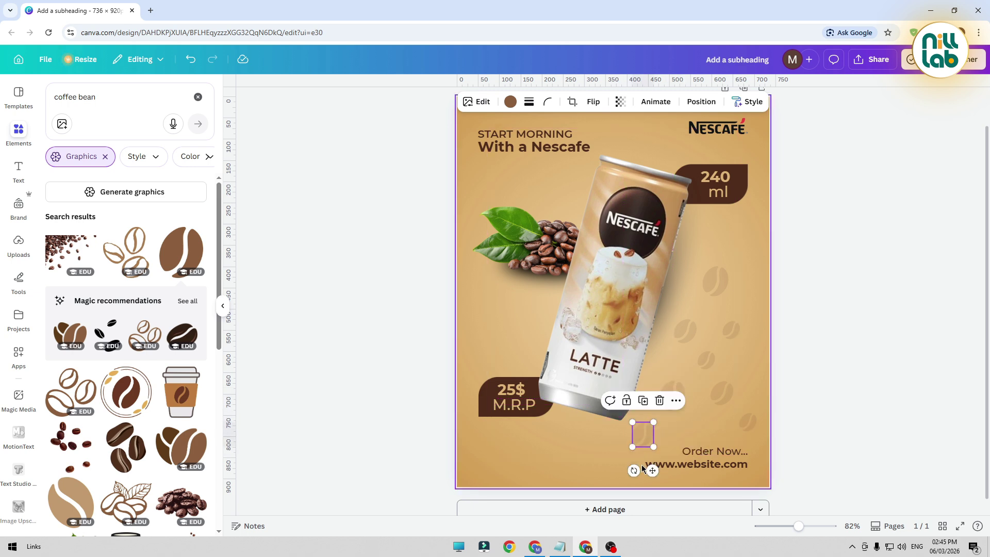
pyautogui.moveTo(638, 469); pyautogui.dragTo(649, 469)
pyautogui.click(894, 403)
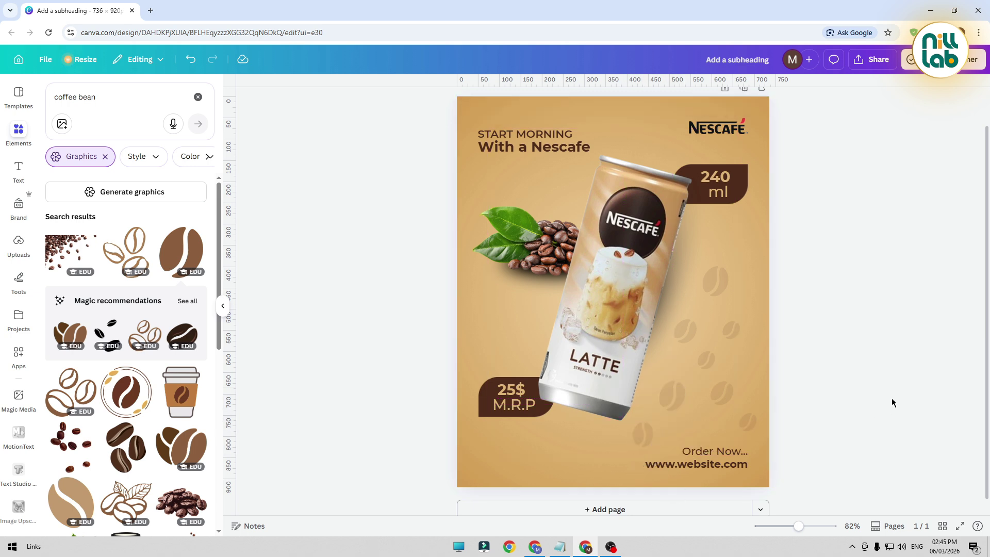